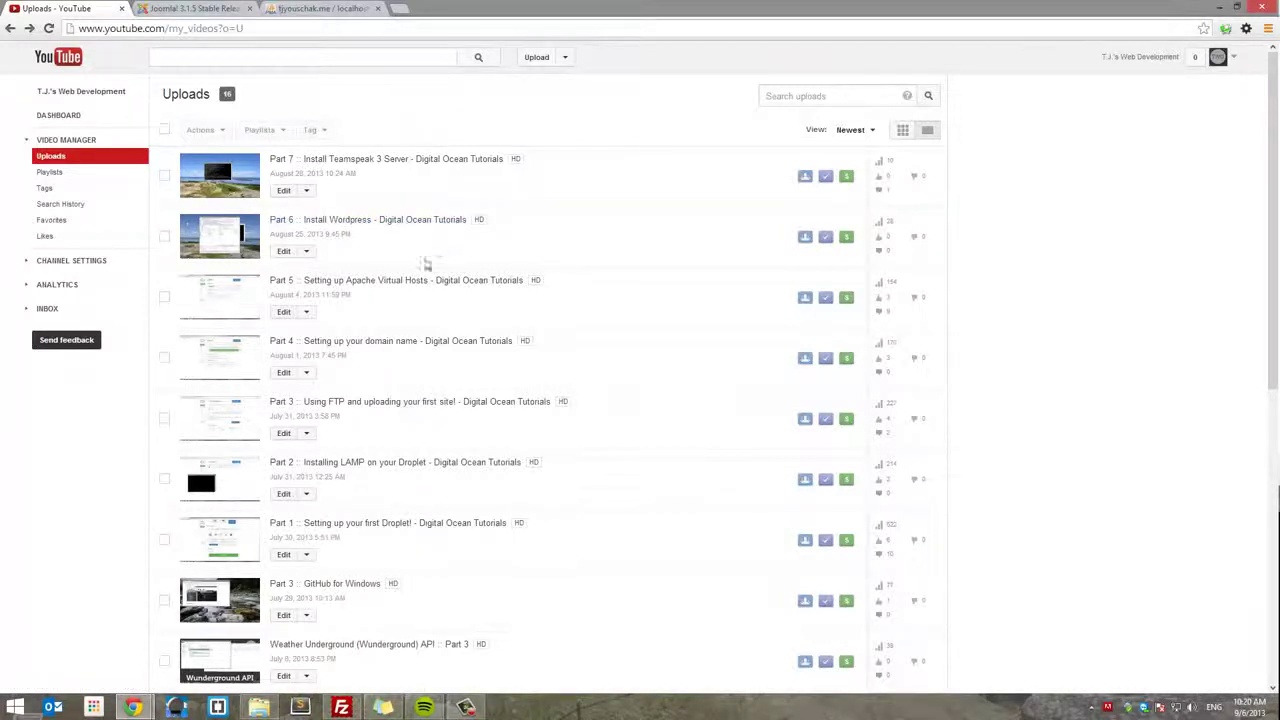
- Switch to the Joomla 3.1.5 release tab and launch PuTTY through Windows search
{"action": "left_click", "coordinate": [218, 9]}
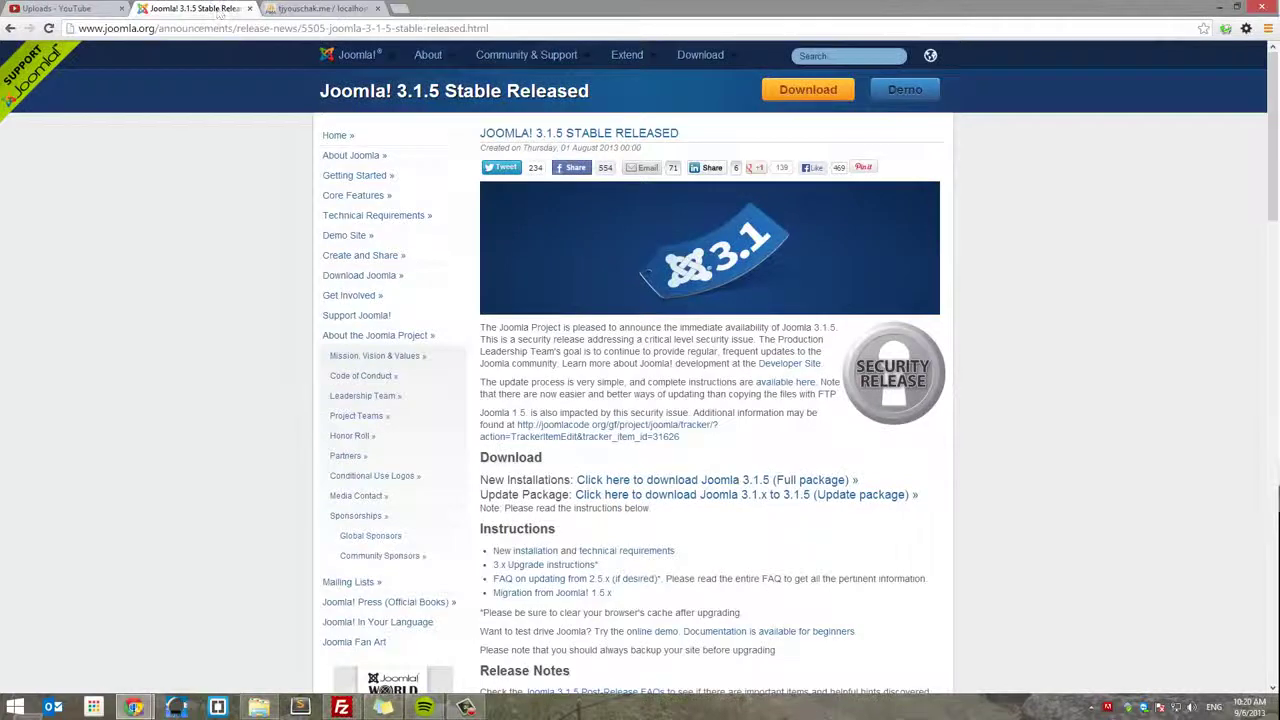
{"action": "left_click", "coordinate": [15, 708]}
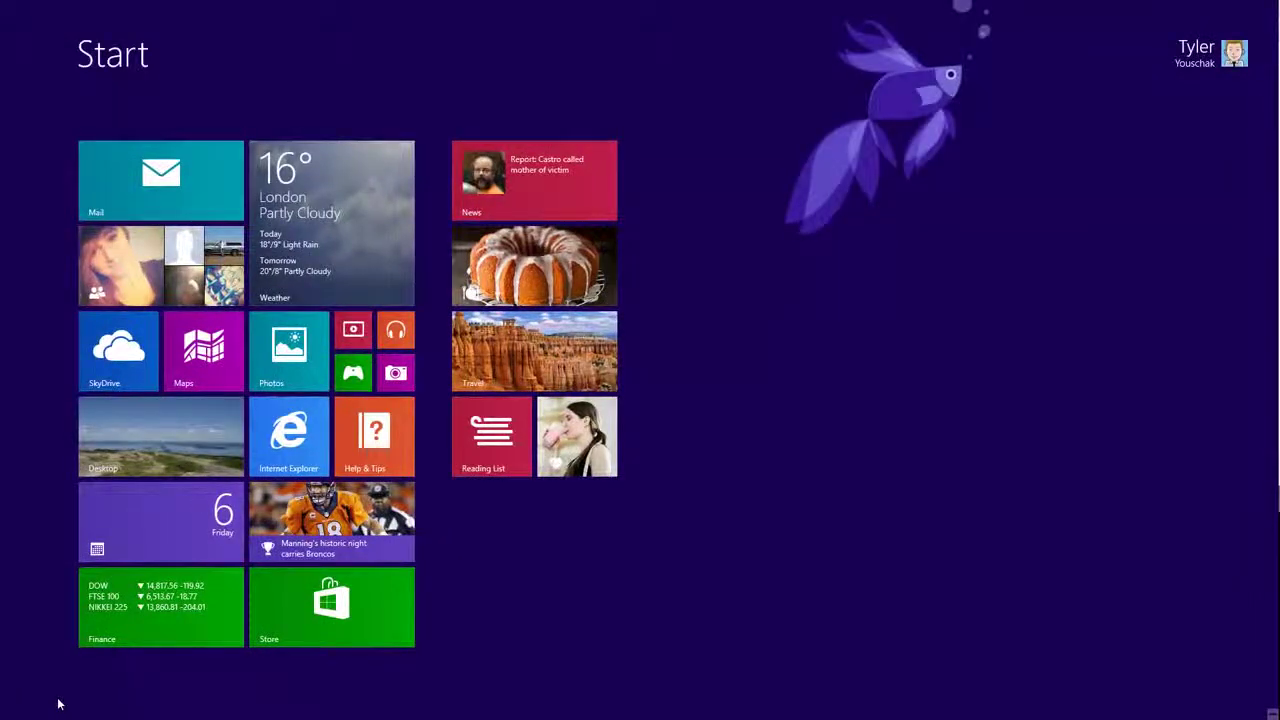
{"action": "type", "text": "putty"}
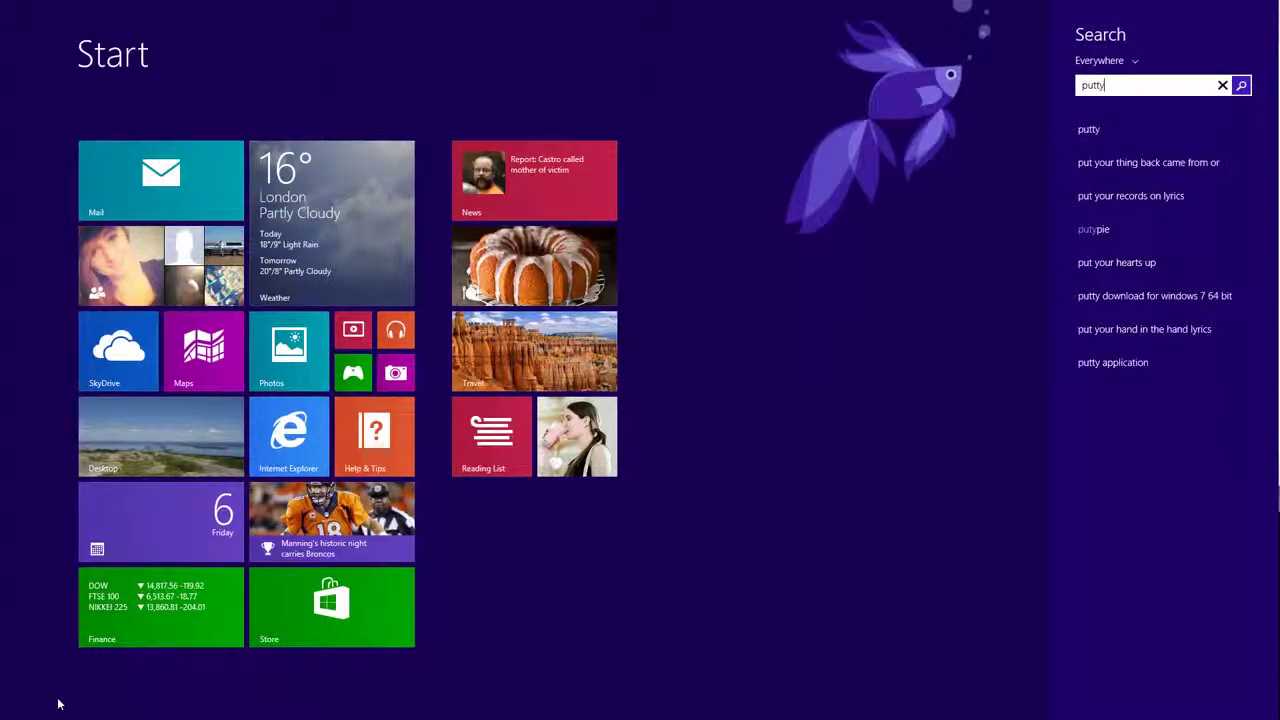
{"action": "left_click", "coordinate": [1160, 134]}
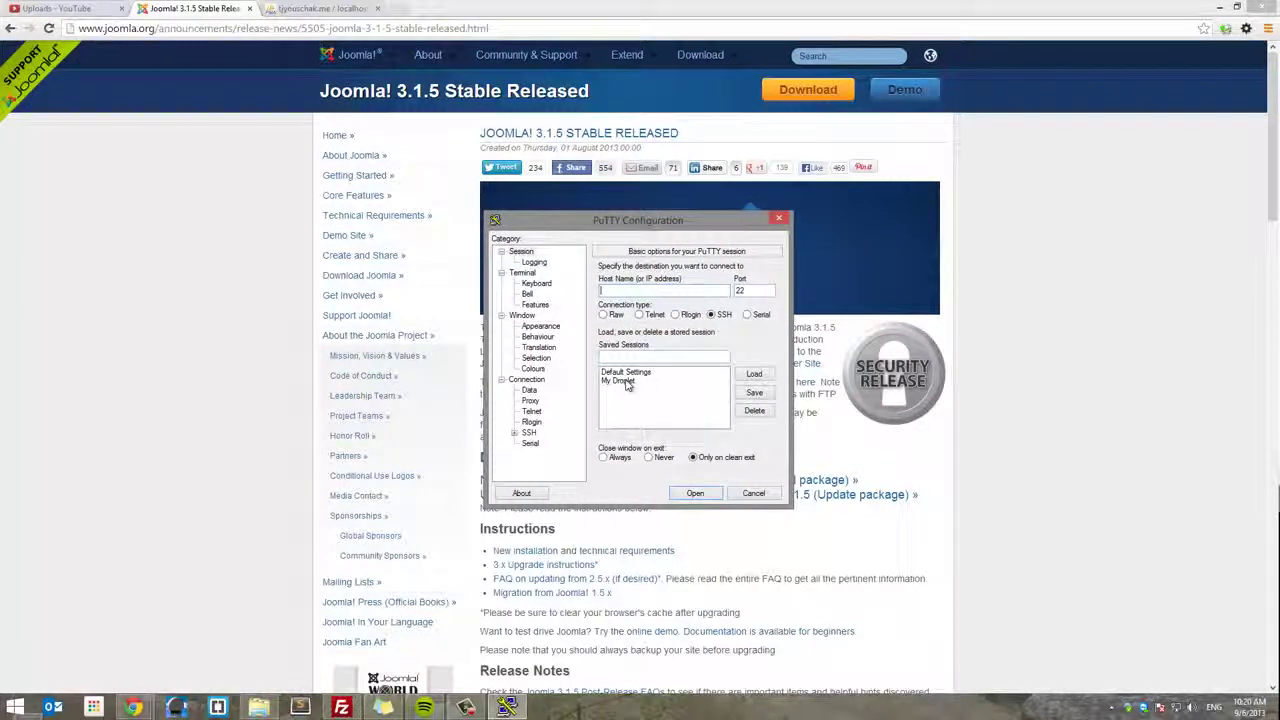
- Connect with the saved My Droplet session and log in as root
{"action": "double_click", "coordinate": [627, 385]}
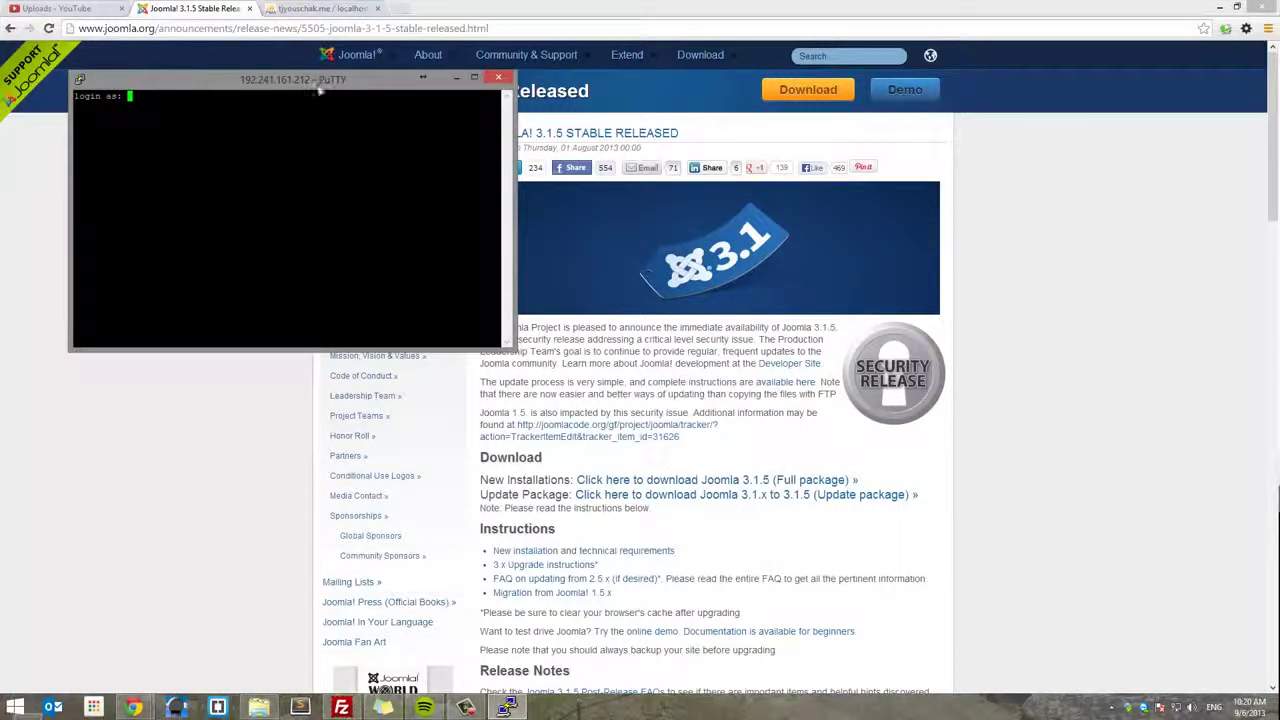
{"action": "left_click_drag", "start_coordinate": [317, 87], "coordinate": [728, 204]}
{"action": "type", "text": "root"}
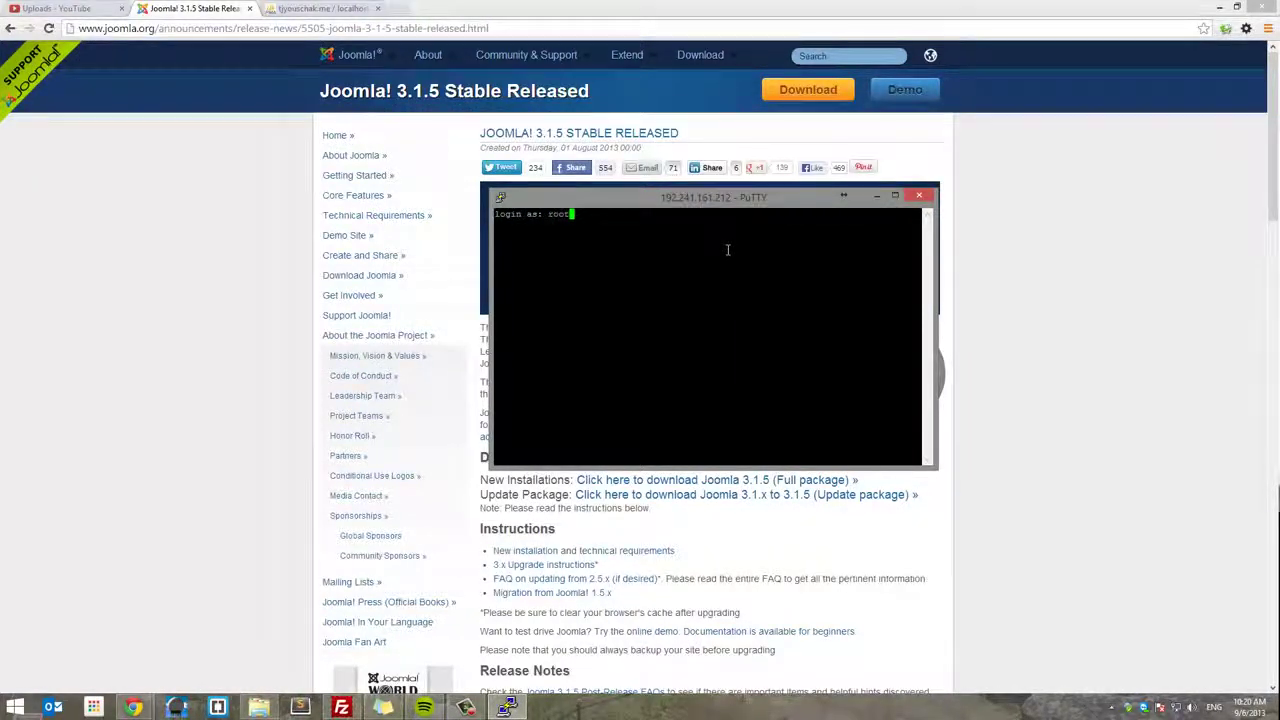
{"action": "key", "text": "Return"}
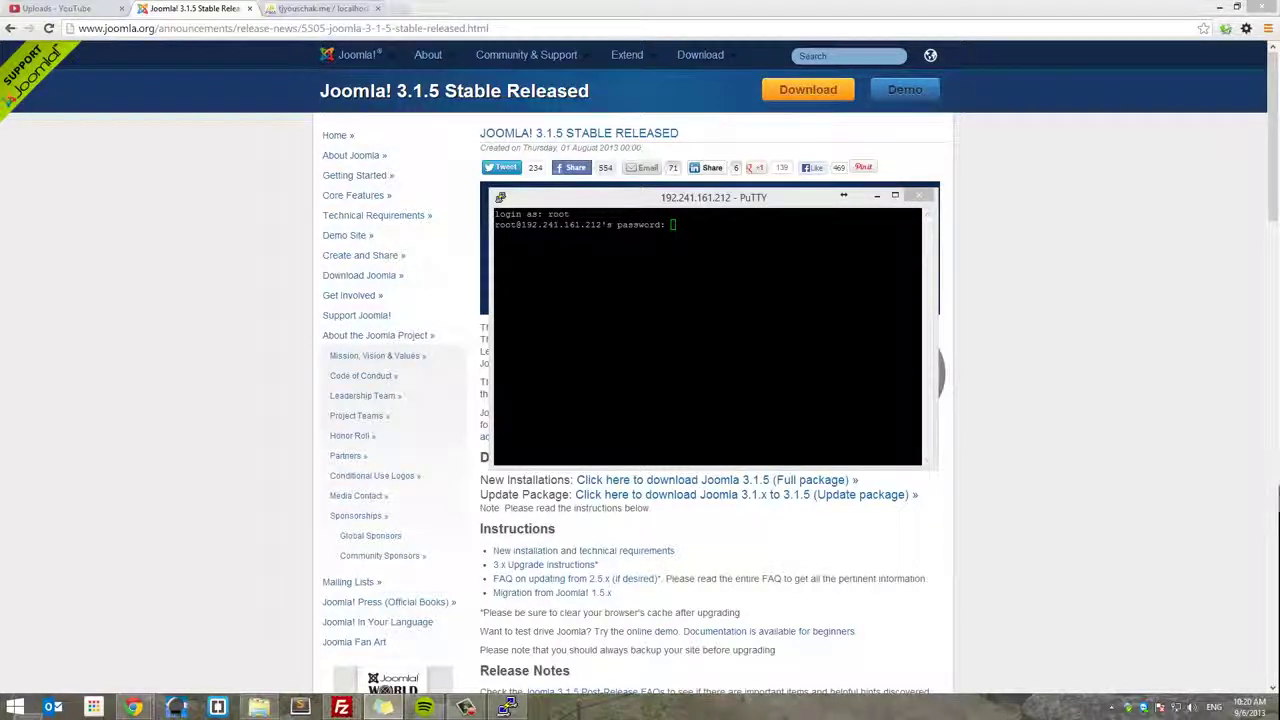
{"action": "left_click", "coordinate": [689, 228]}
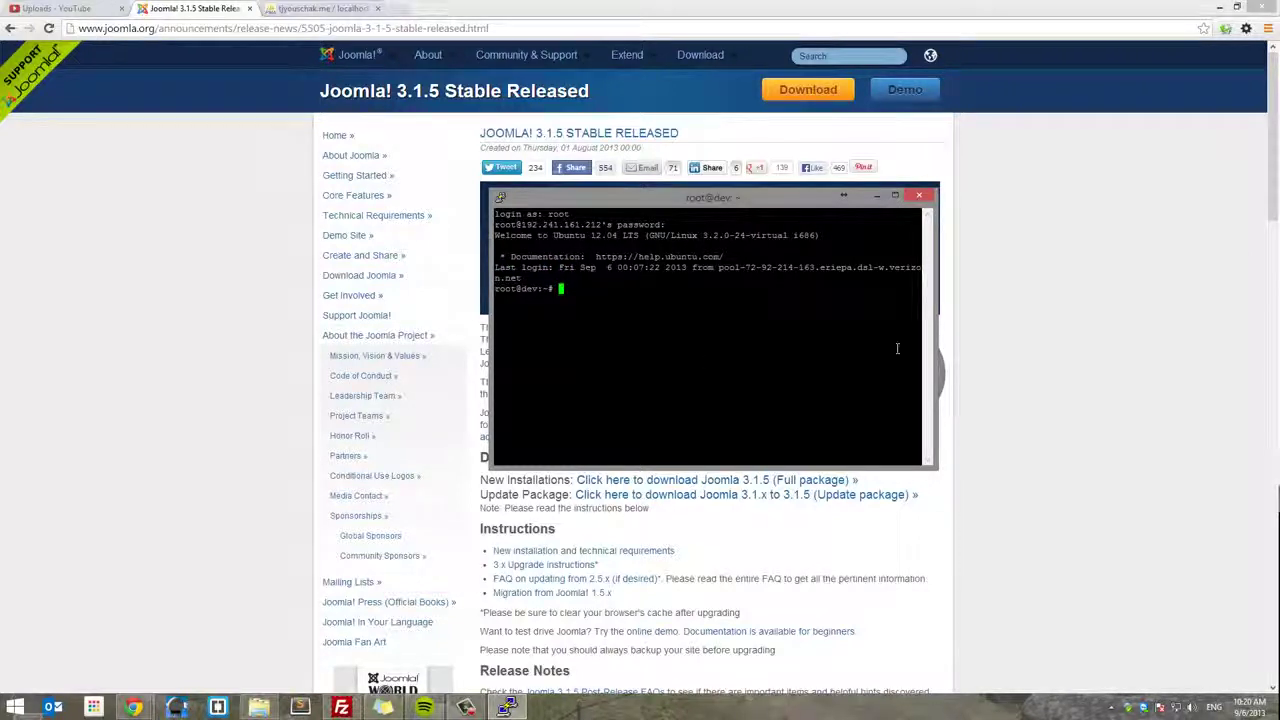
- Go to /var/www/tjyouschak/public_html and create a joomla folder there
{"action": "type", "text": "cd /var/www/tjyouschak/public_html/"}
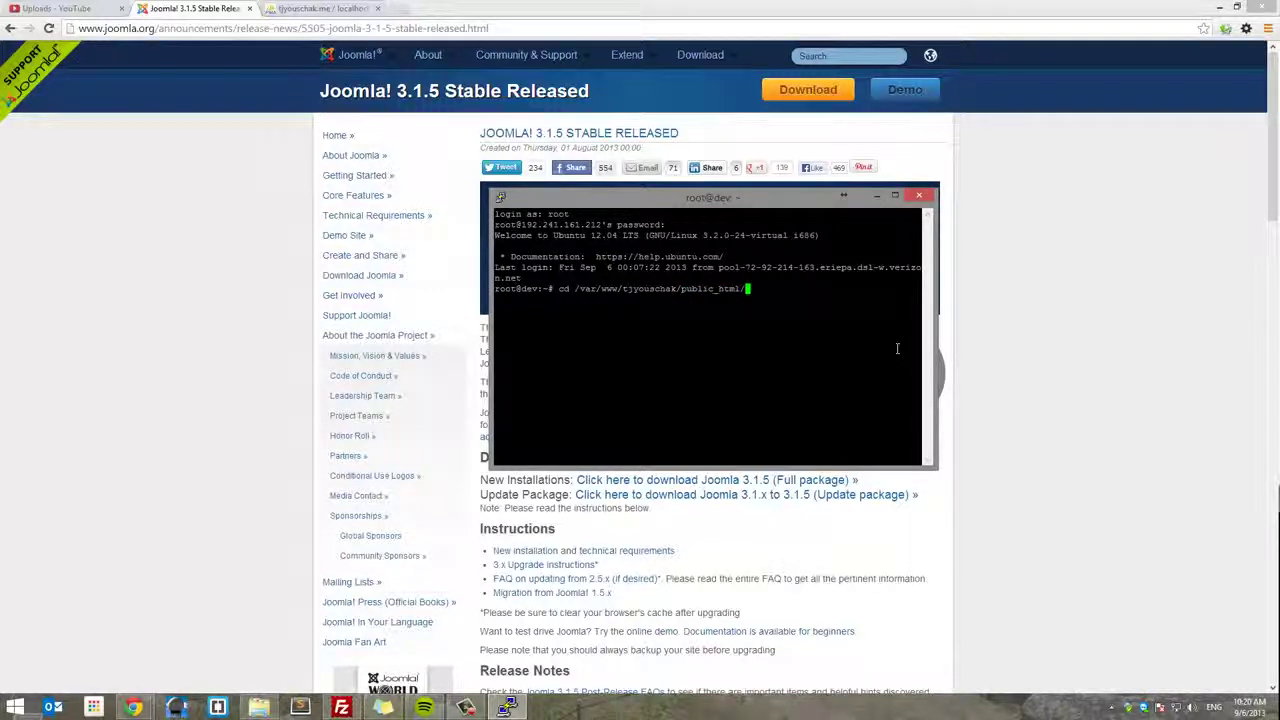
{"action": "key", "text": "Return"}
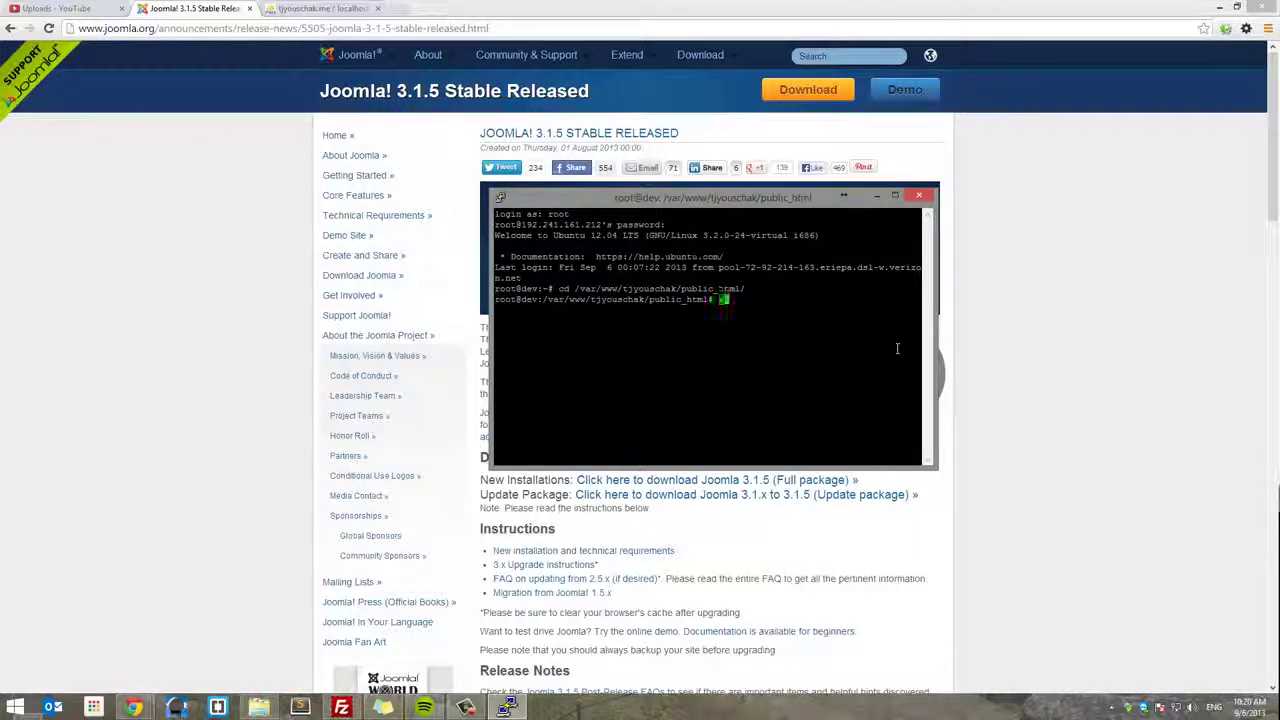
{"action": "type", "text": "rm dir"}
{"action": "left_click_drag", "start_coordinate": [522, 278], "coordinate": [745, 288]}
{"action": "right_click", "coordinate": [825, 357]}
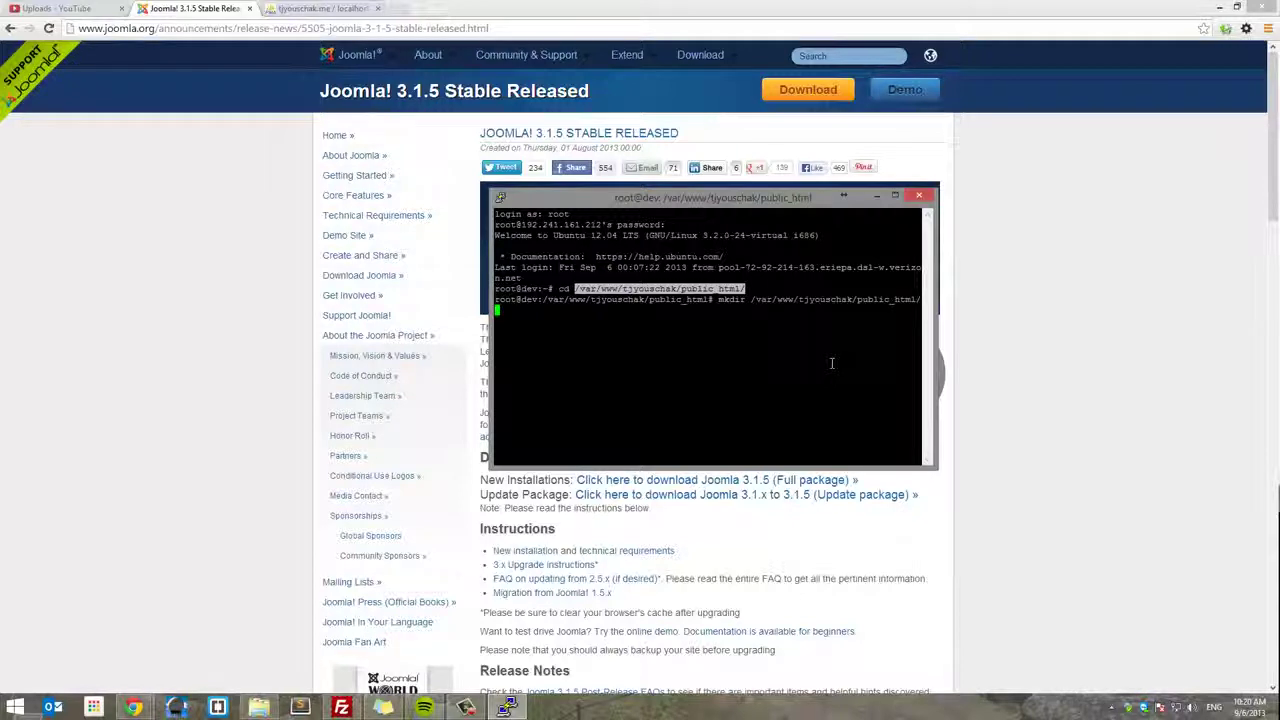
{"action": "type", "text": "j"}
{"action": "type", "text": "oomla"}
{"action": "key", "text": "Return"}
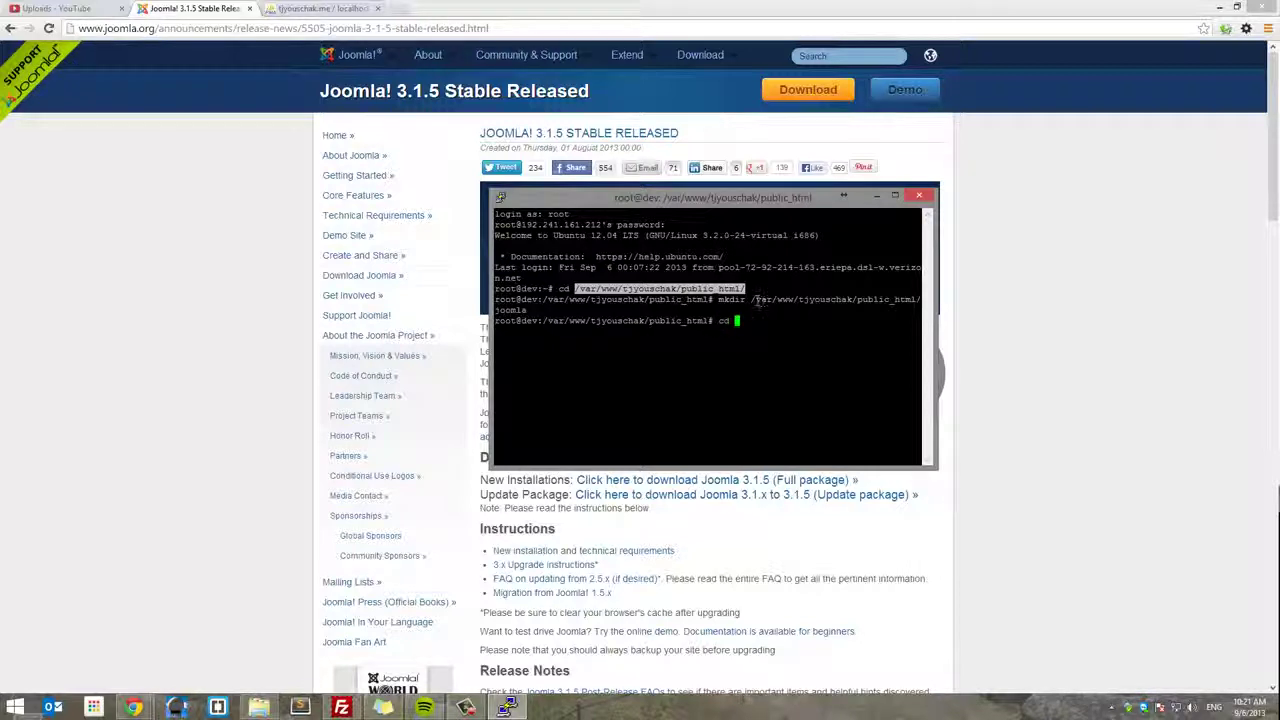
- Change into the new joomla folder and begin a wget command
{"action": "left_click_drag", "start_coordinate": [752, 299], "coordinate": [524, 310]}
{"action": "key", "text": "ctrl+c"}
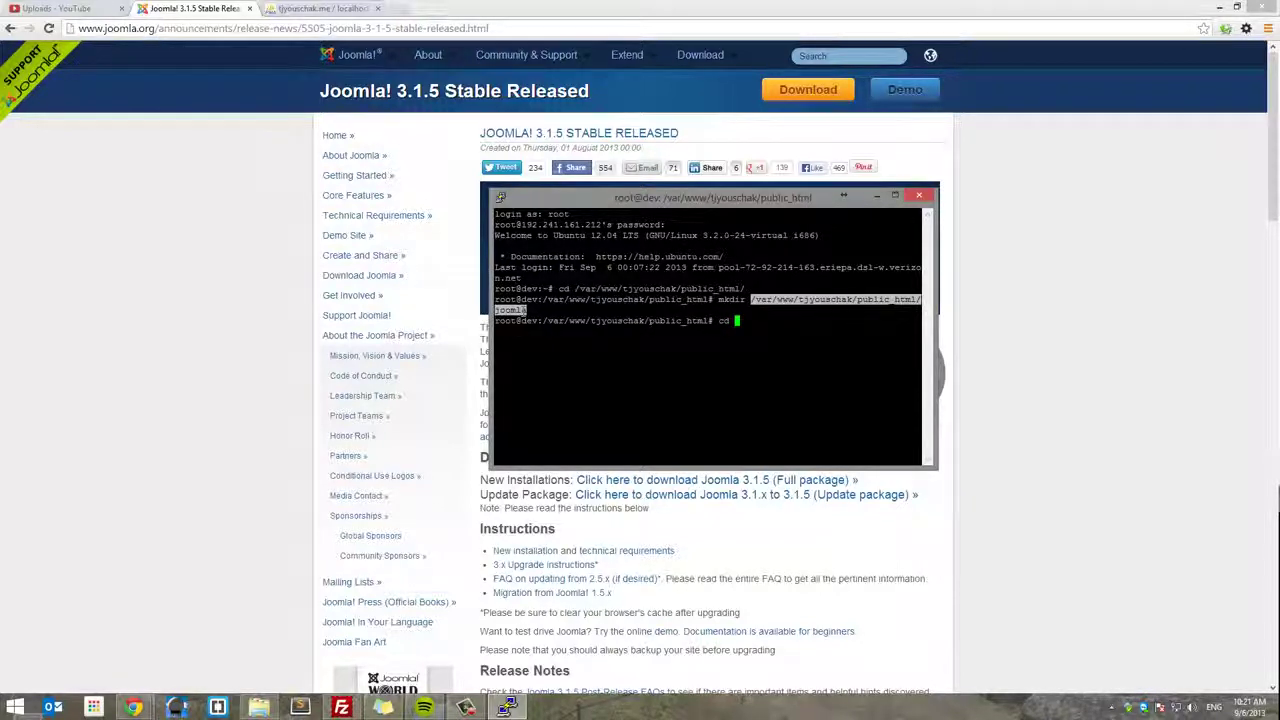
{"action": "type", "text": "cd"}
{"action": "right_click", "coordinate": [827, 359]}
{"action": "key", "text": "Return"}
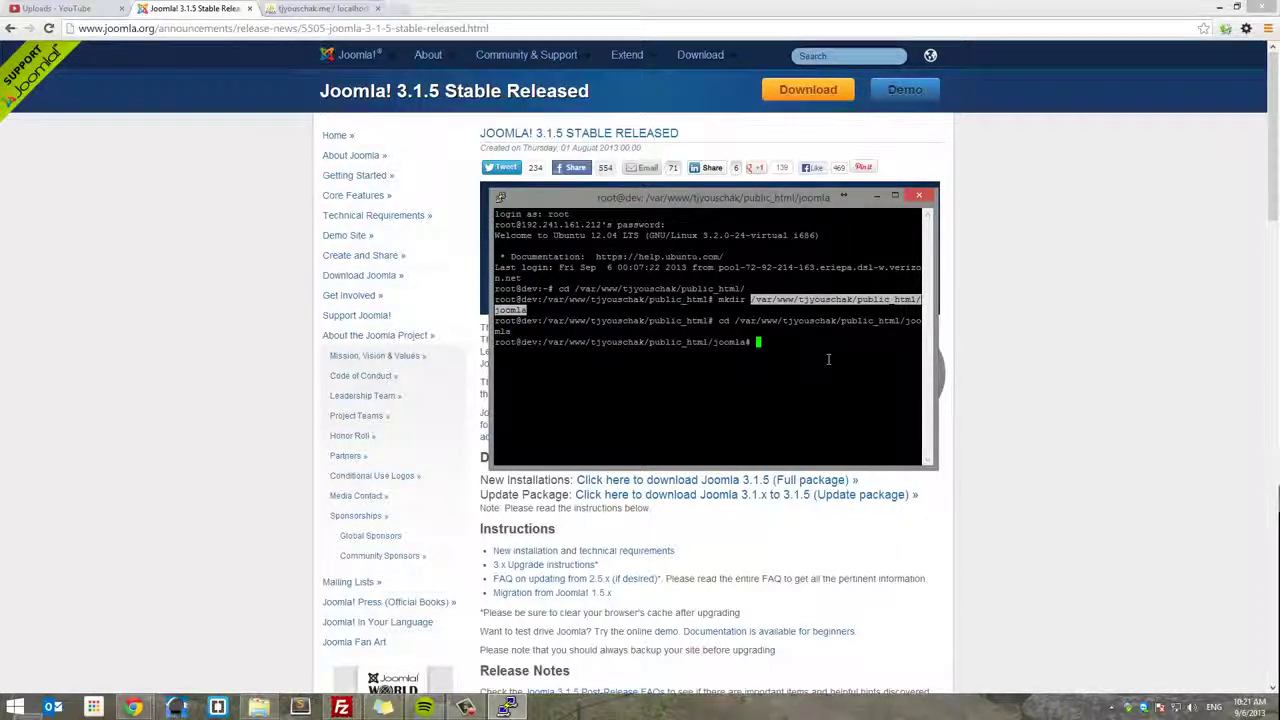
{"action": "type", "text": "wget"}
- Copy the Joomla 3.1.5 Full package link address and paste it into a new Chrome tab
{"action": "left_click", "coordinate": [1017, 424]}
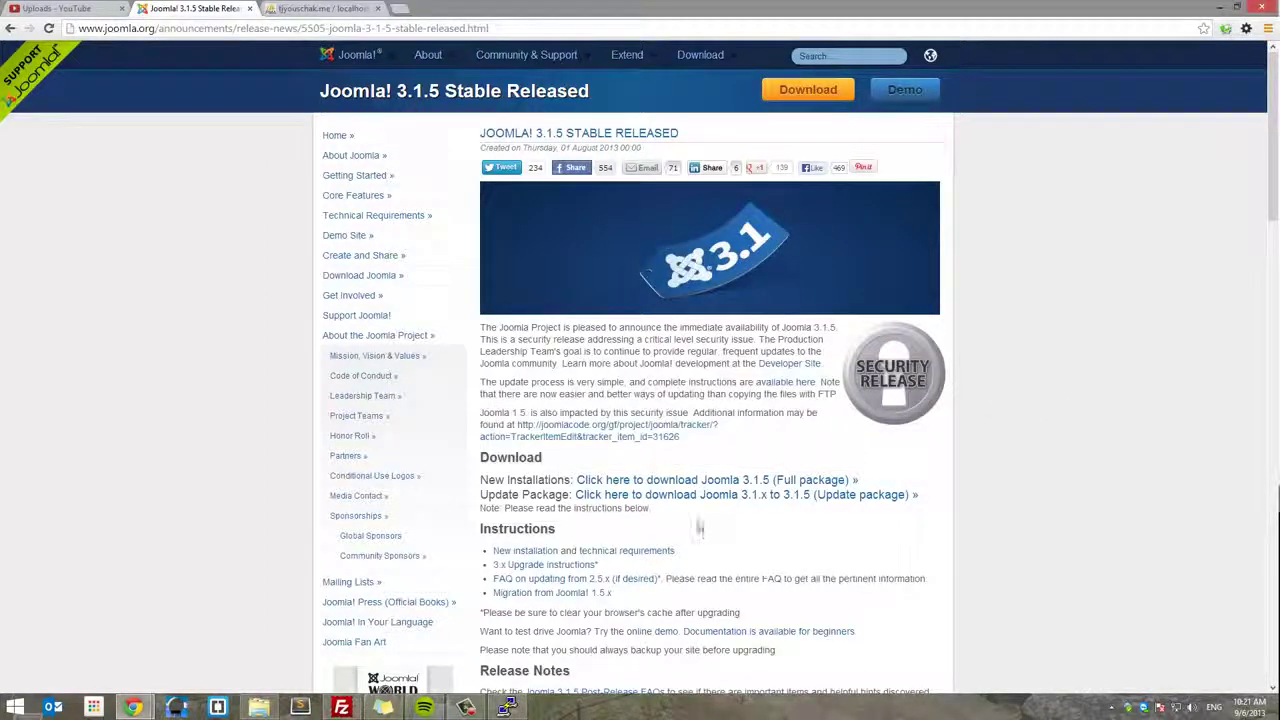
{"action": "right_click", "coordinate": [722, 481]}
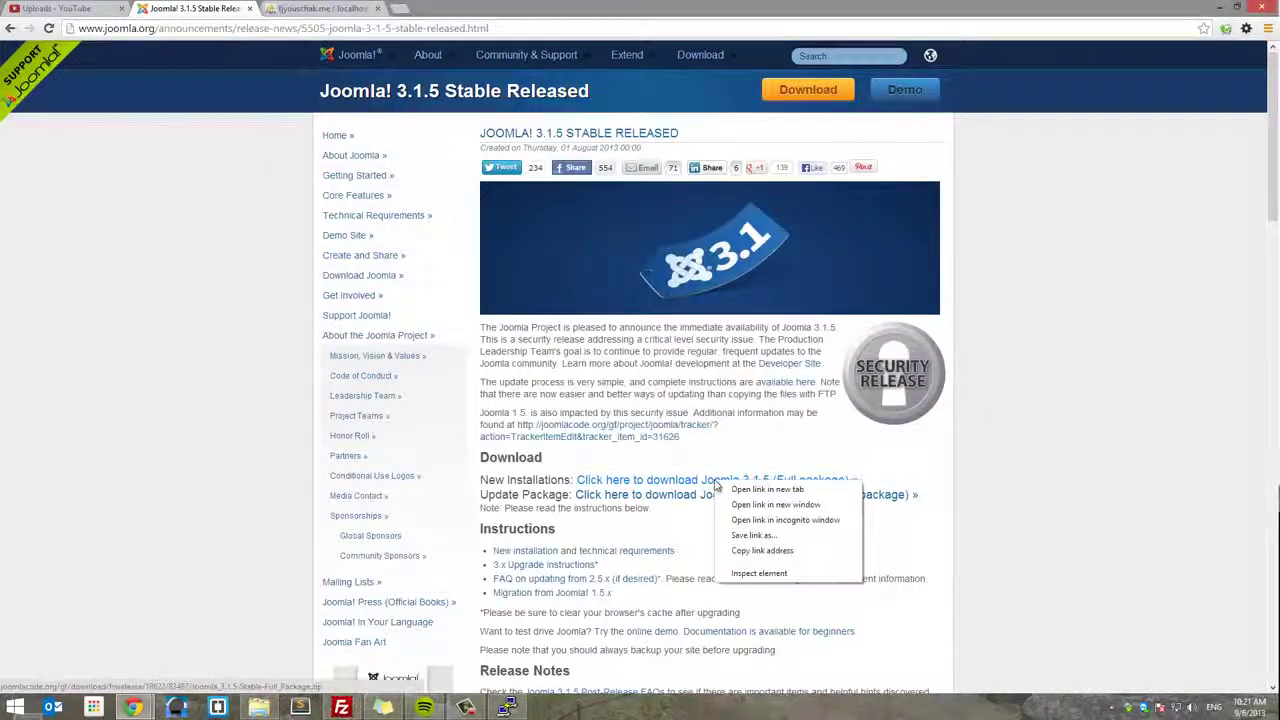
{"action": "left_click", "coordinate": [757, 551]}
{"action": "key", "text": "ctrl+t"}
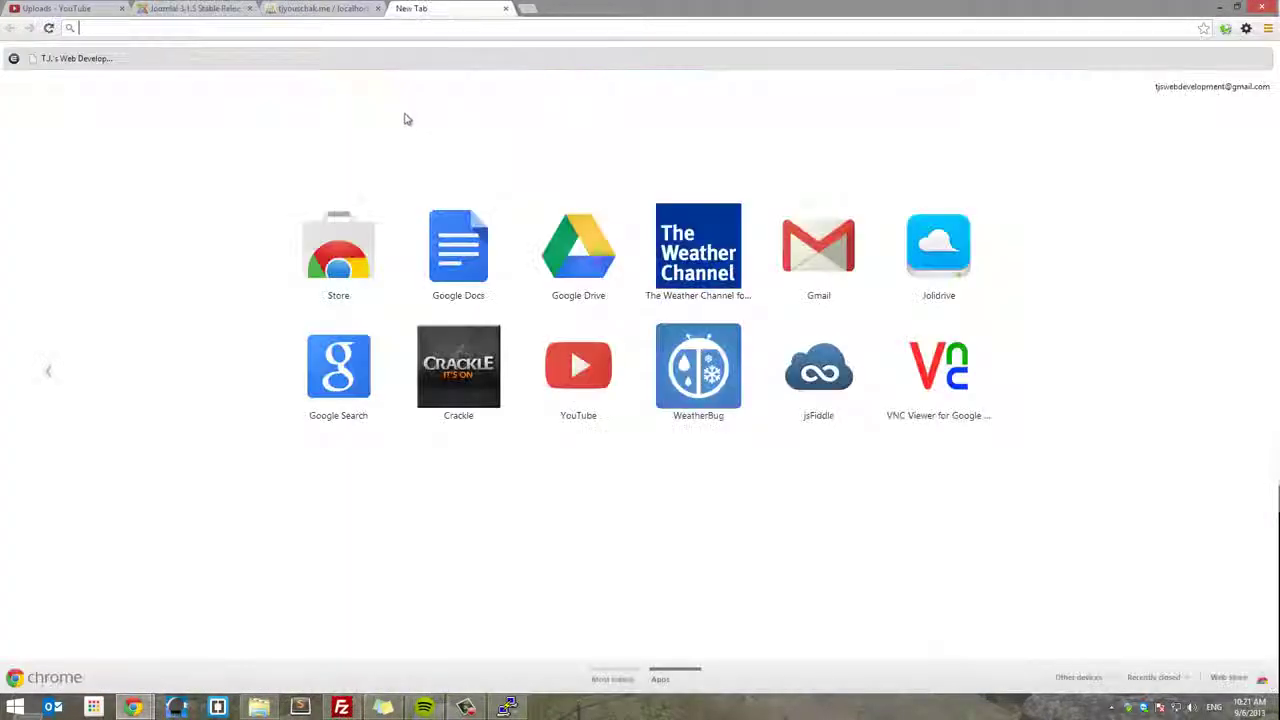
{"action": "key", "text": "ctrl+v"}
{"action": "key", "text": "Return"}
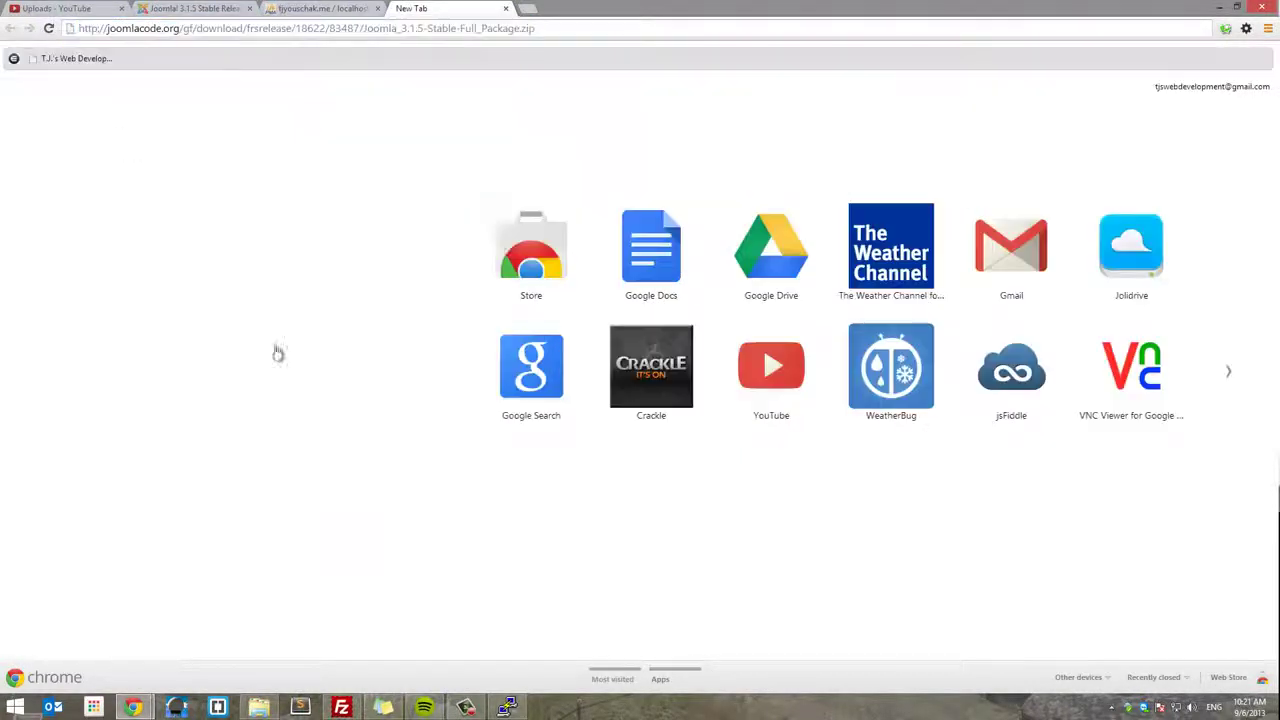
{"action": "left_click", "coordinate": [278, 353]}
- Paste the Full package URL after wget so Joomla_3.1.5-Stable-Full_Package.zip downloads to the server
{"action": "left_click", "coordinate": [507, 707]}
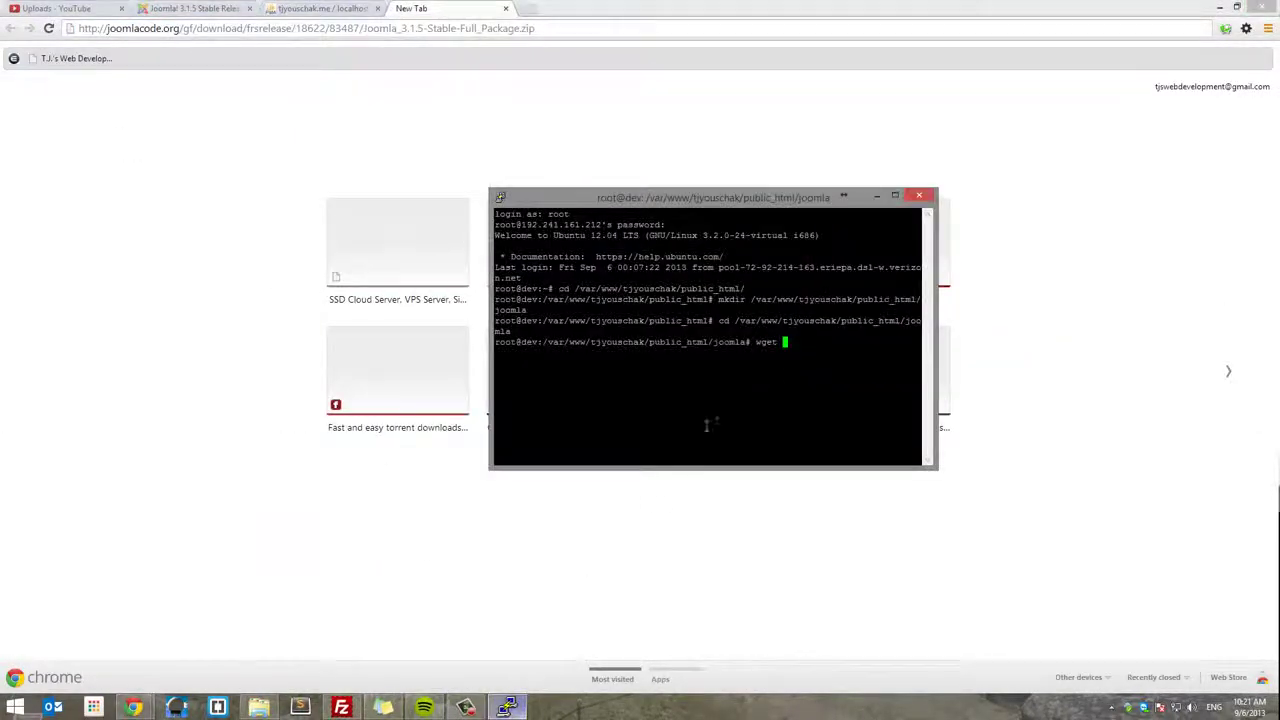
{"action": "right_click", "coordinate": [797, 342]}
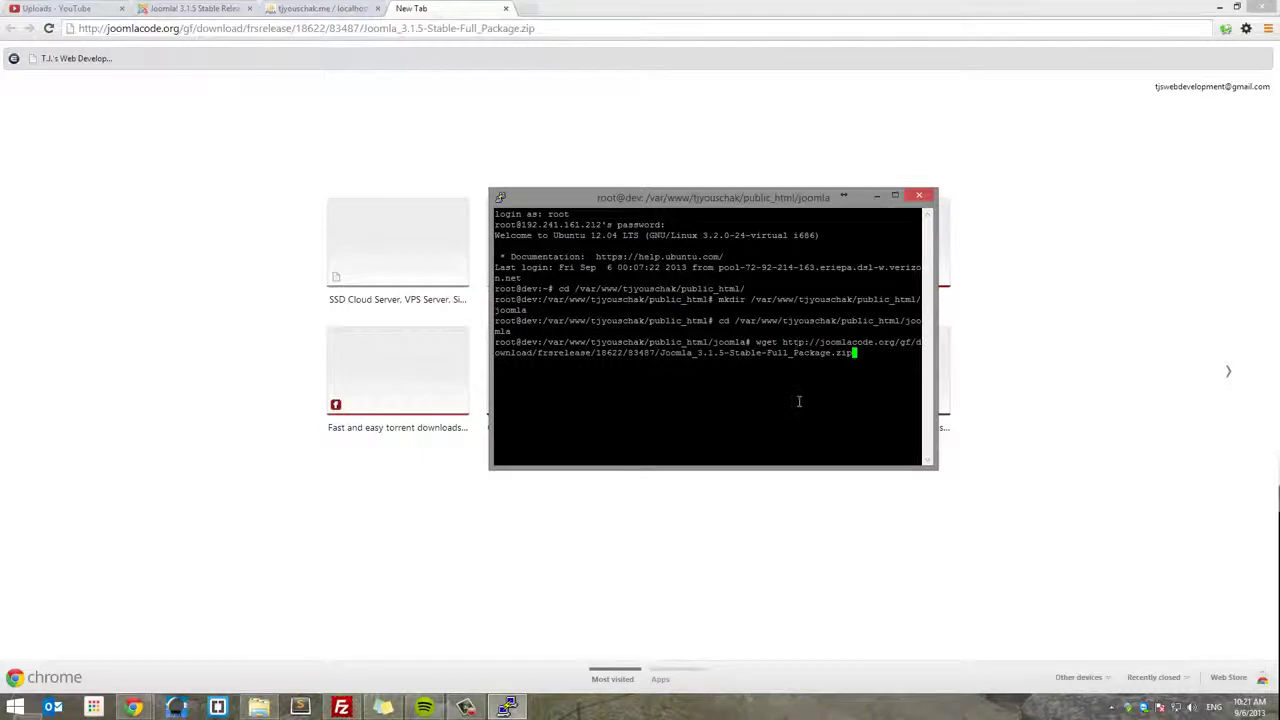
{"action": "key", "text": "Return"}
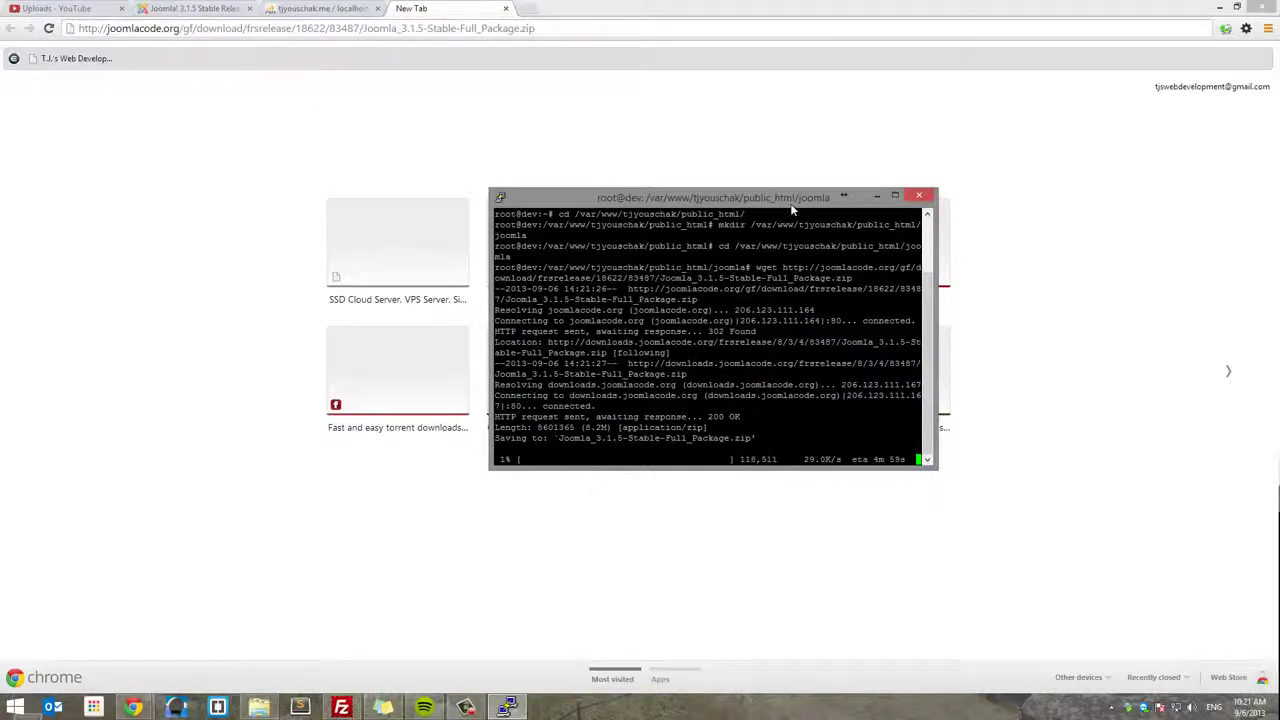
{"action": "left_click_drag", "start_coordinate": [790, 204], "coordinate": [771, 169]}
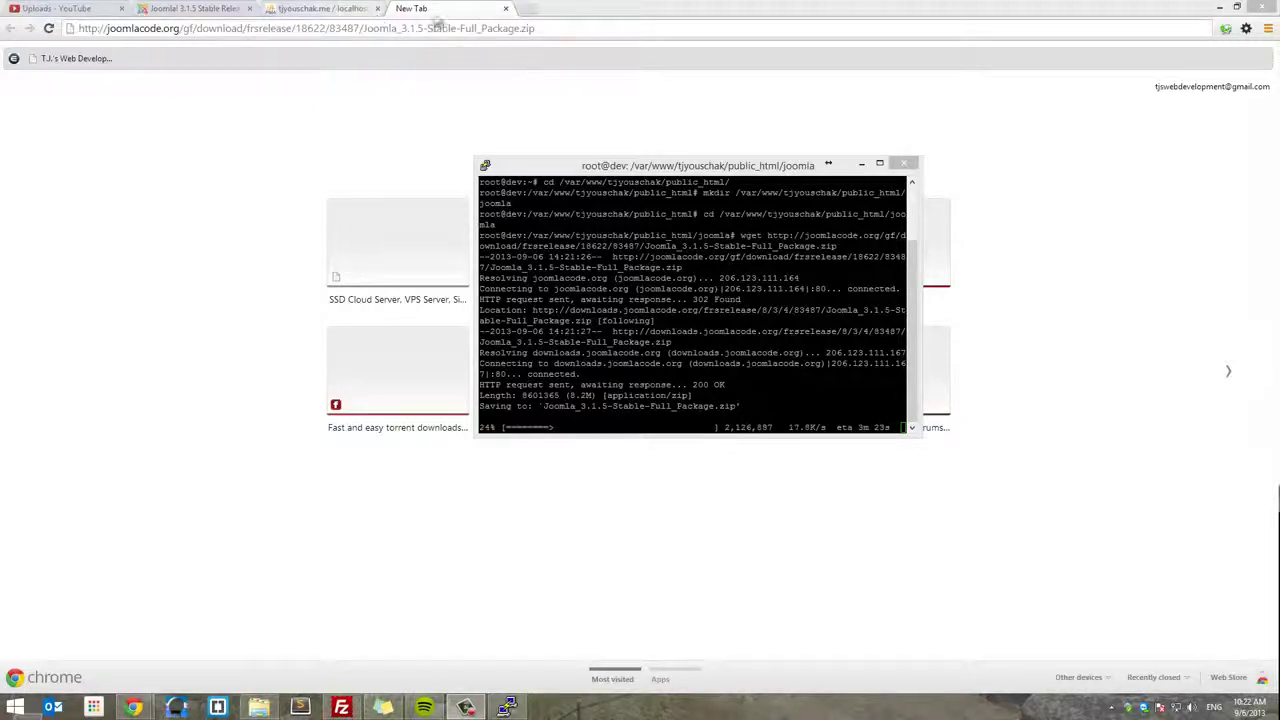
{"action": "left_click", "coordinate": [486, 16]}
{"action": "left_click", "coordinate": [529, 12]}
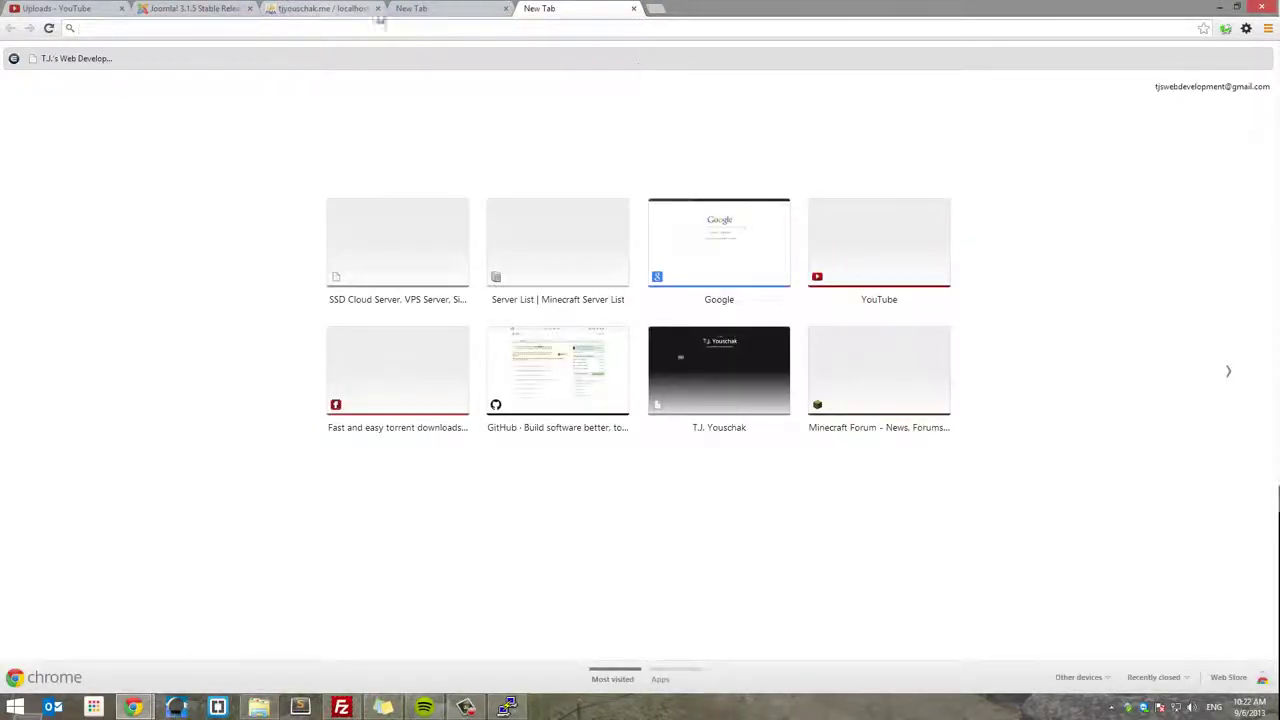
- Close the old tabs and load the site's phpMyAdmin login page
{"action": "left_click", "coordinate": [377, 9]}
{"action": "left_click", "coordinate": [377, 9]}
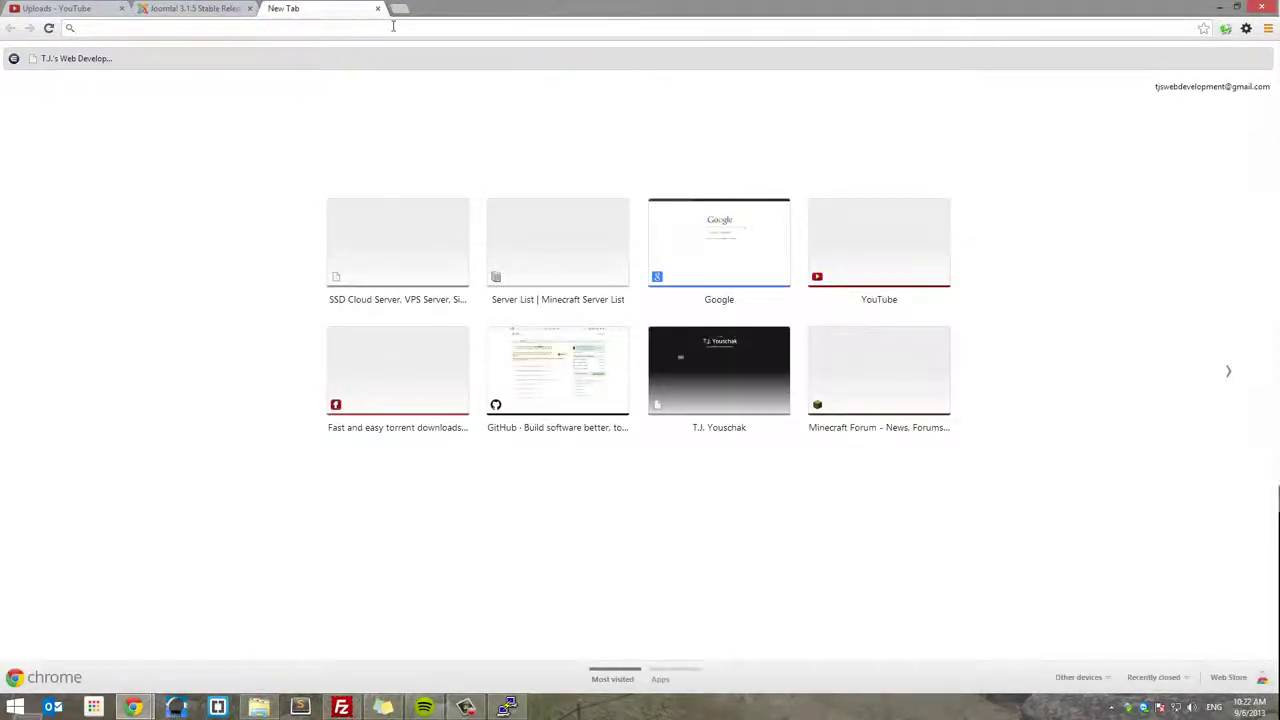
{"action": "type", "text": "tjyouschak.me"}
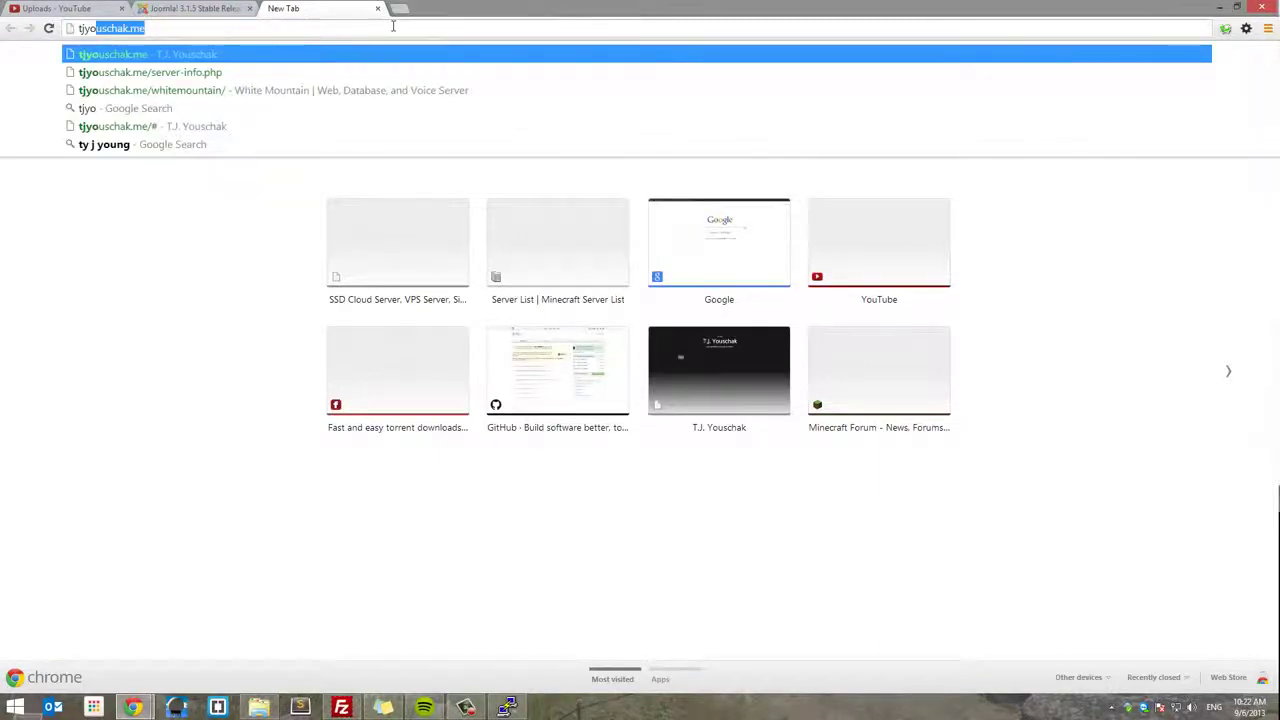
{"action": "key", "text": "End"}
{"action": "type", "text": "/"}
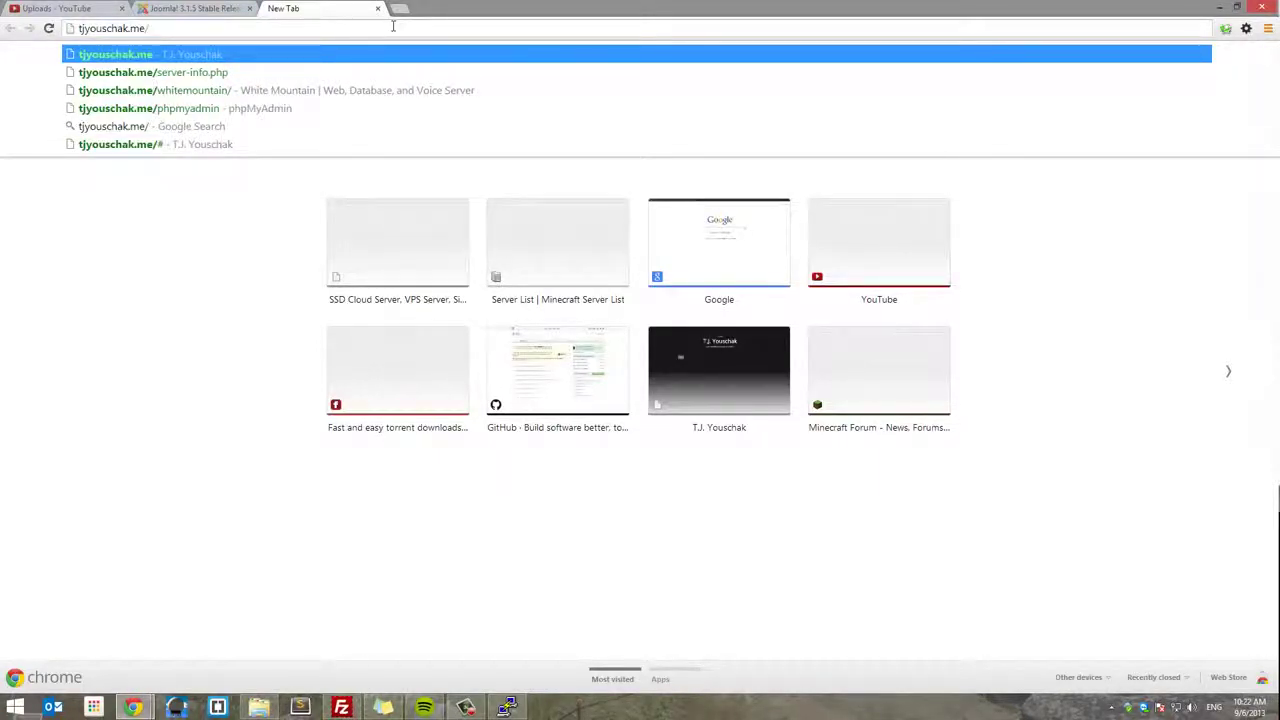
{"action": "type", "text": "php"}
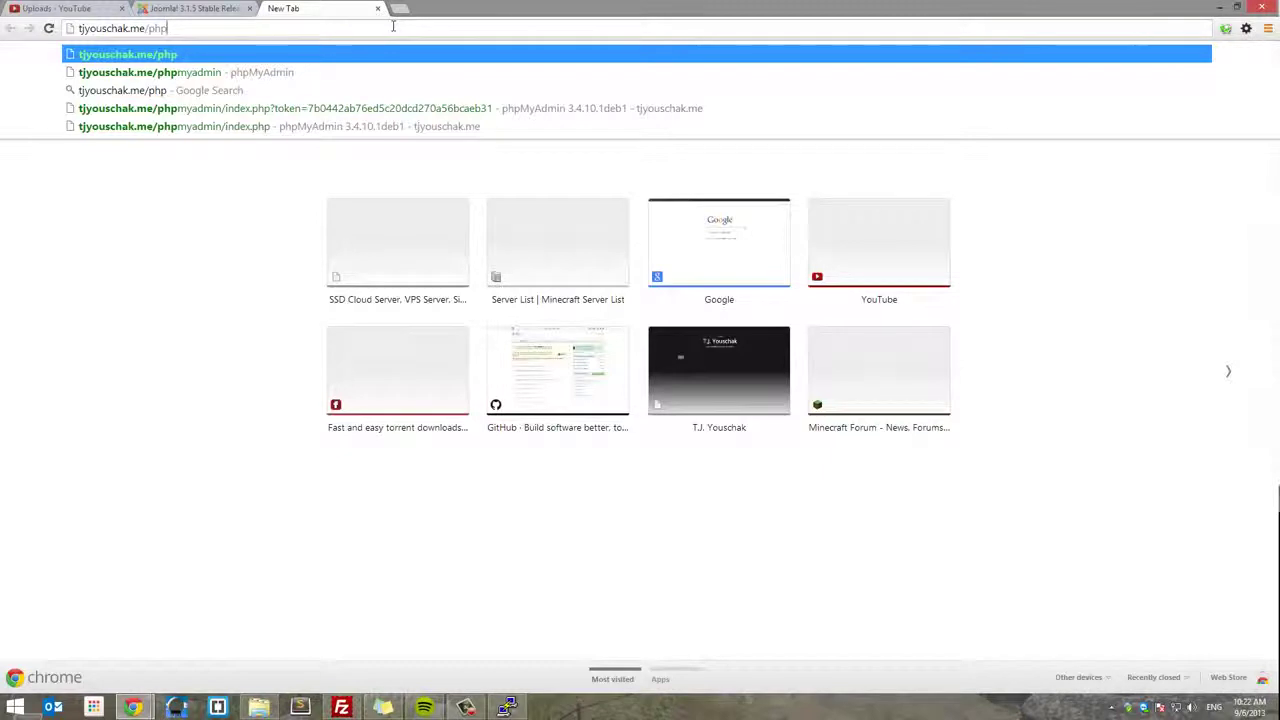
{"action": "key", "text": "Down"}
{"action": "key", "text": "Return"}
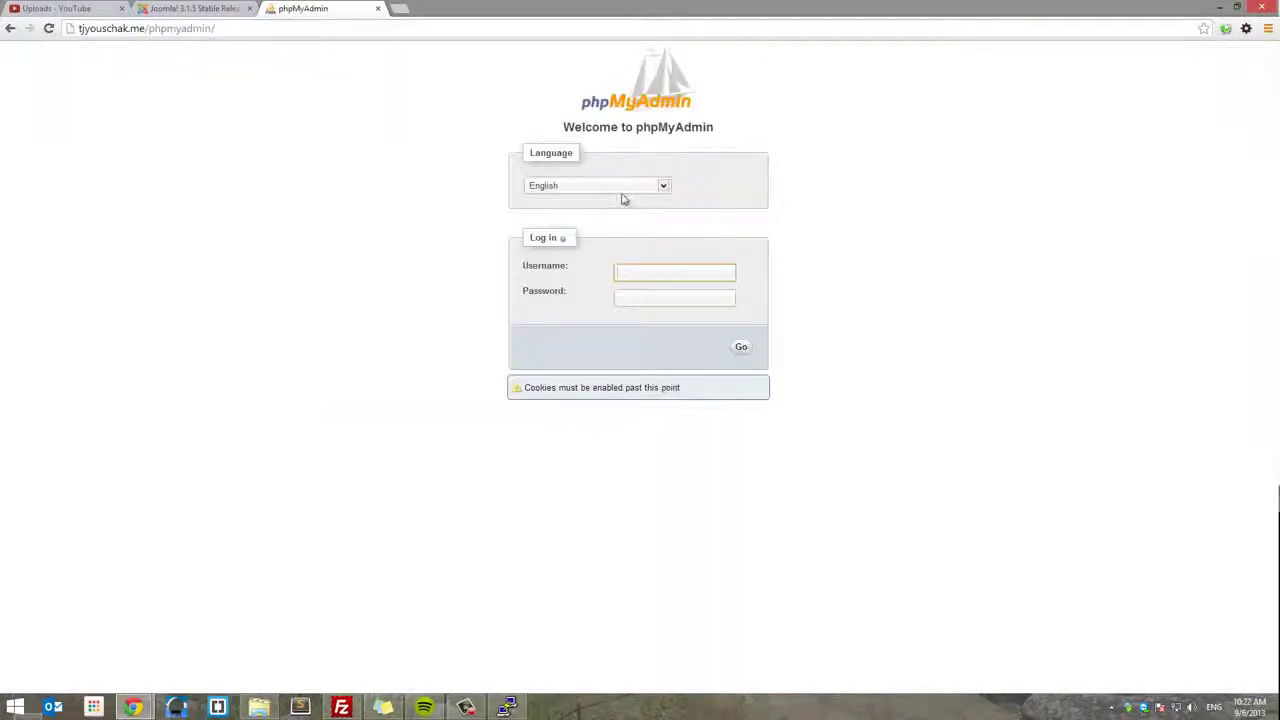
- Log in to phpMyAdmin as root with the password from the saved notes
{"action": "type", "text": "root"}
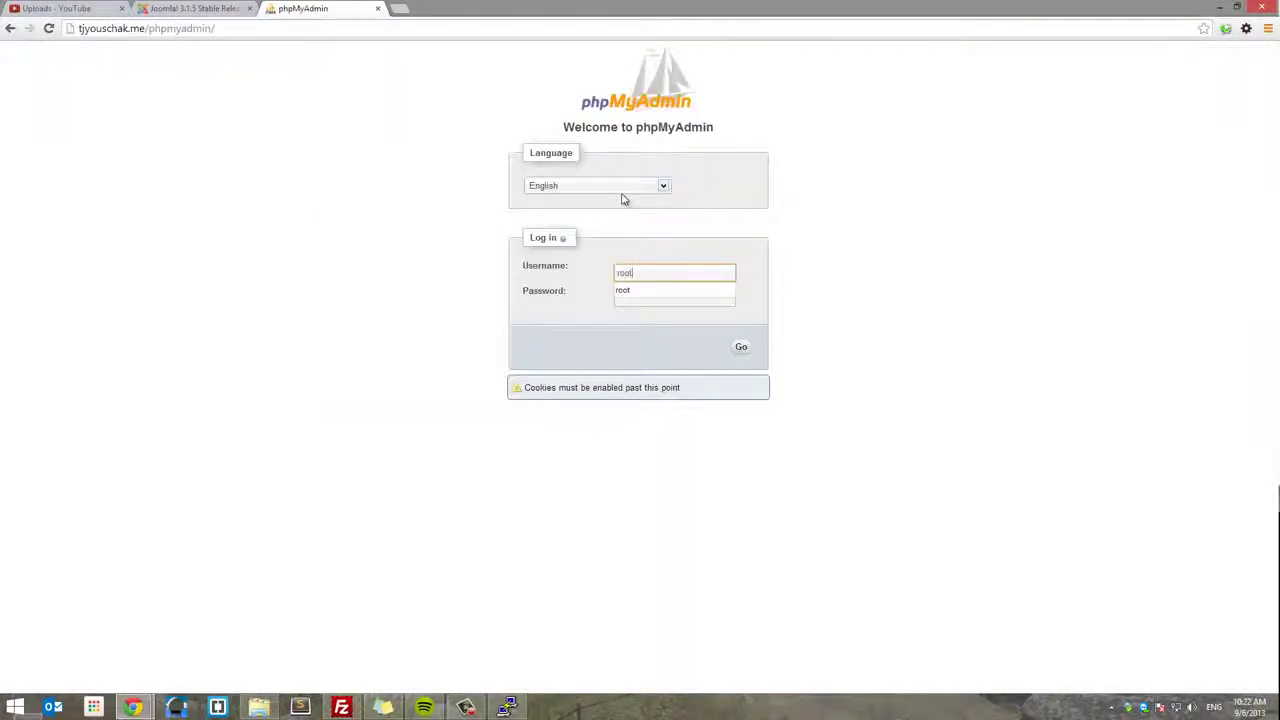
{"action": "key", "text": "Tab"}
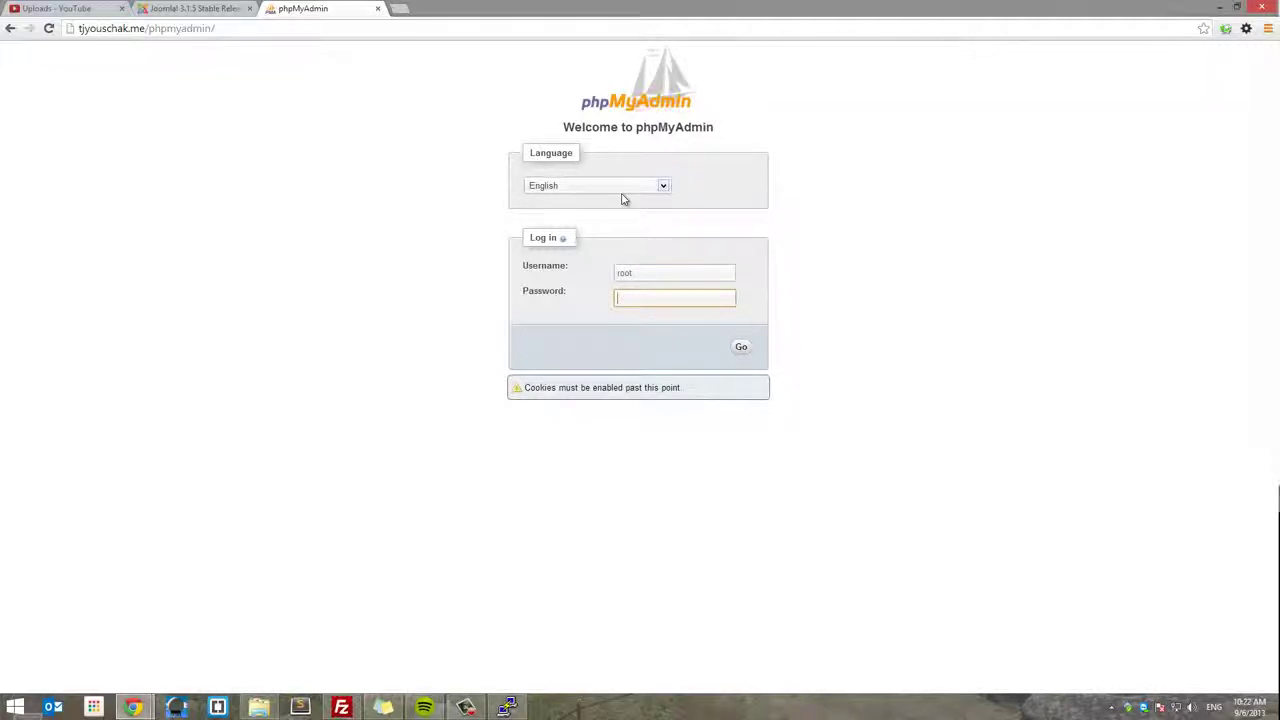
{"action": "left_click", "coordinate": [380, 708]}
{"action": "left_click", "coordinate": [651, 297]}
{"action": "key", "text": "ctrl+v"}
{"action": "left_click", "coordinate": [741, 349]}
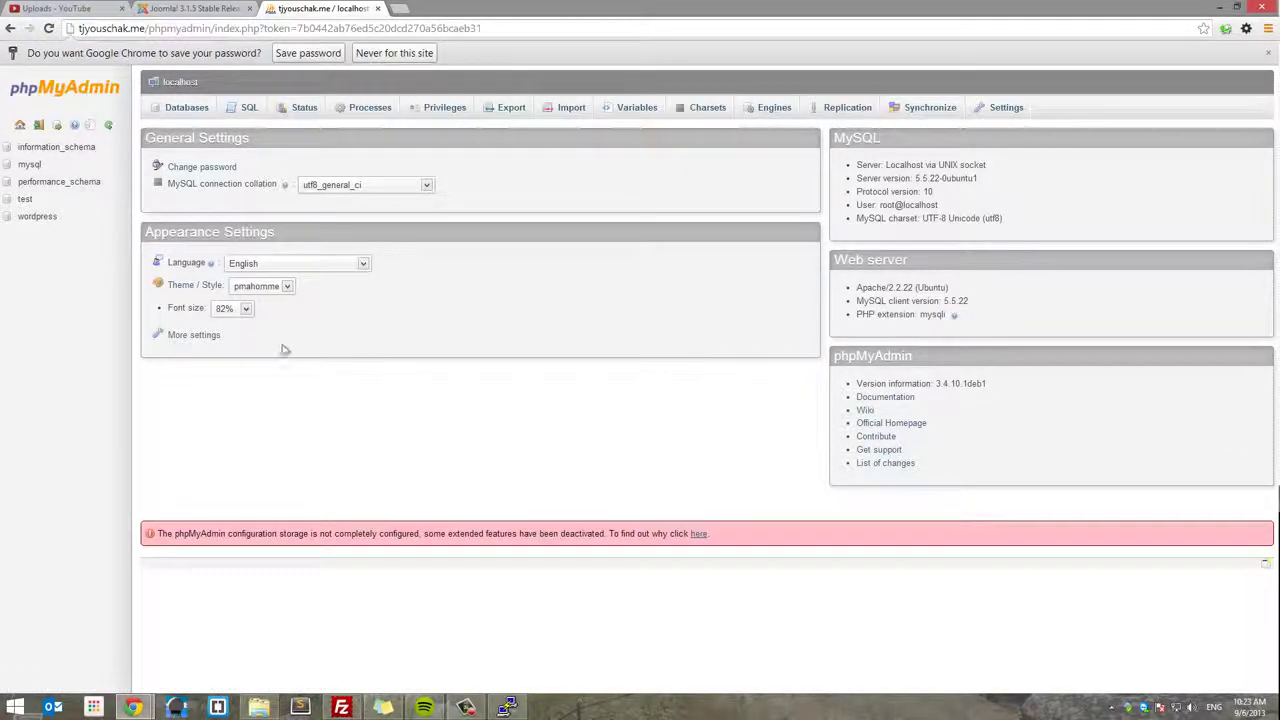
- Bring the PuTTY terminal forward to watch the wget download reach 46%
{"action": "left_click", "coordinate": [507, 707]}
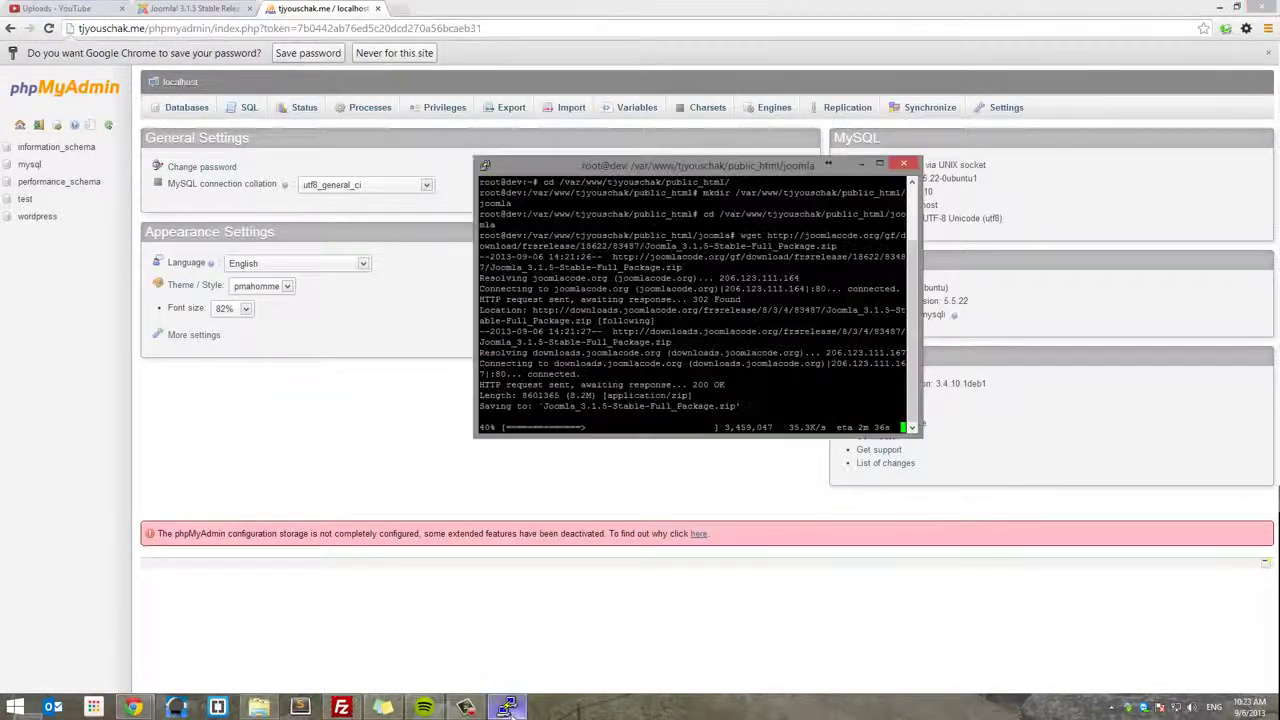
{"action": "left_click_drag", "start_coordinate": [692, 165], "coordinate": [624, 140]}
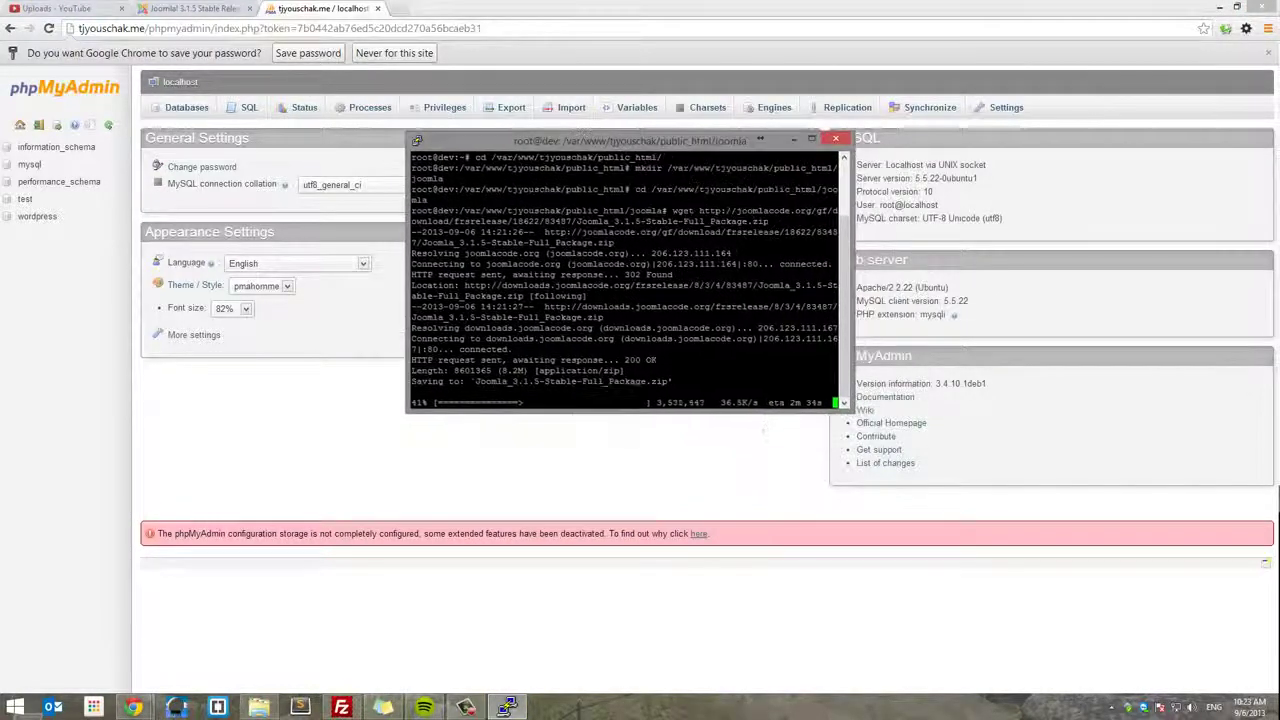
{"action": "left_click_drag", "start_coordinate": [720, 402], "coordinate": [746, 404]}
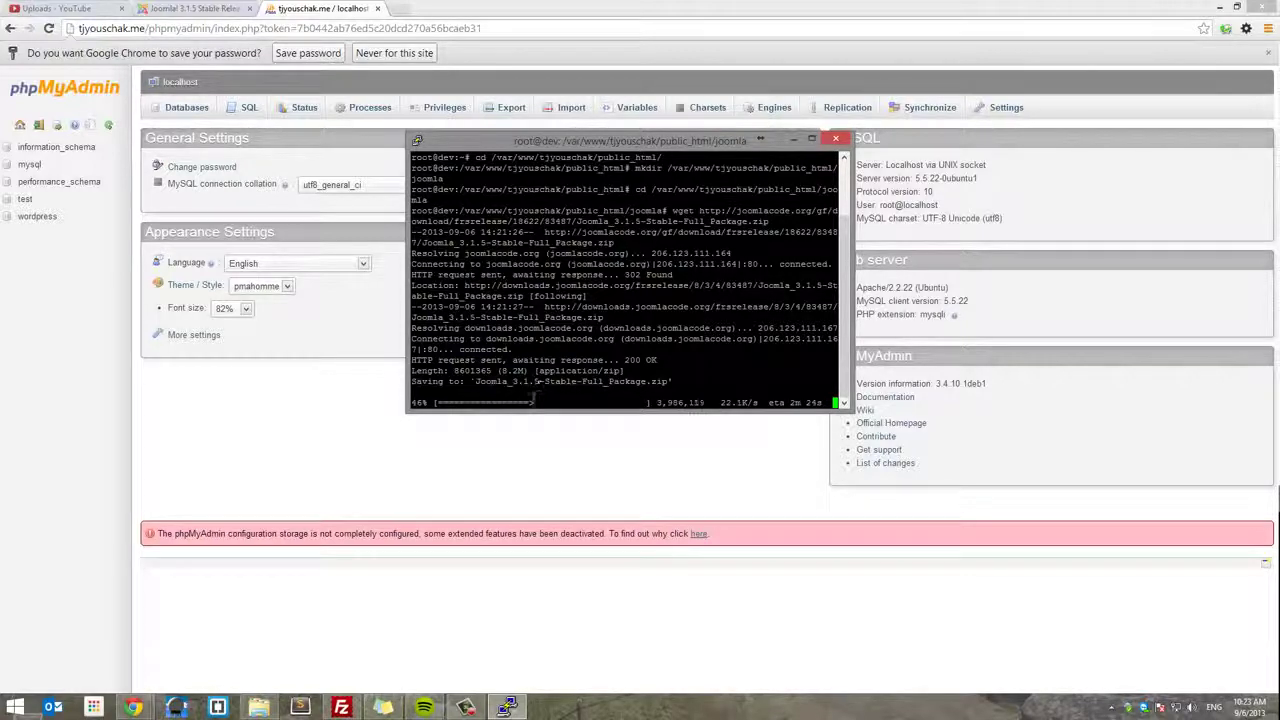
{"action": "left_click", "coordinate": [415, 10]}
{"action": "left_click", "coordinate": [363, 8]}
- Cancel the accidental Chrome download of the Joomla 3.1.5 full package and return to phpMyAdmin
{"action": "left_click", "coordinate": [227, 8]}
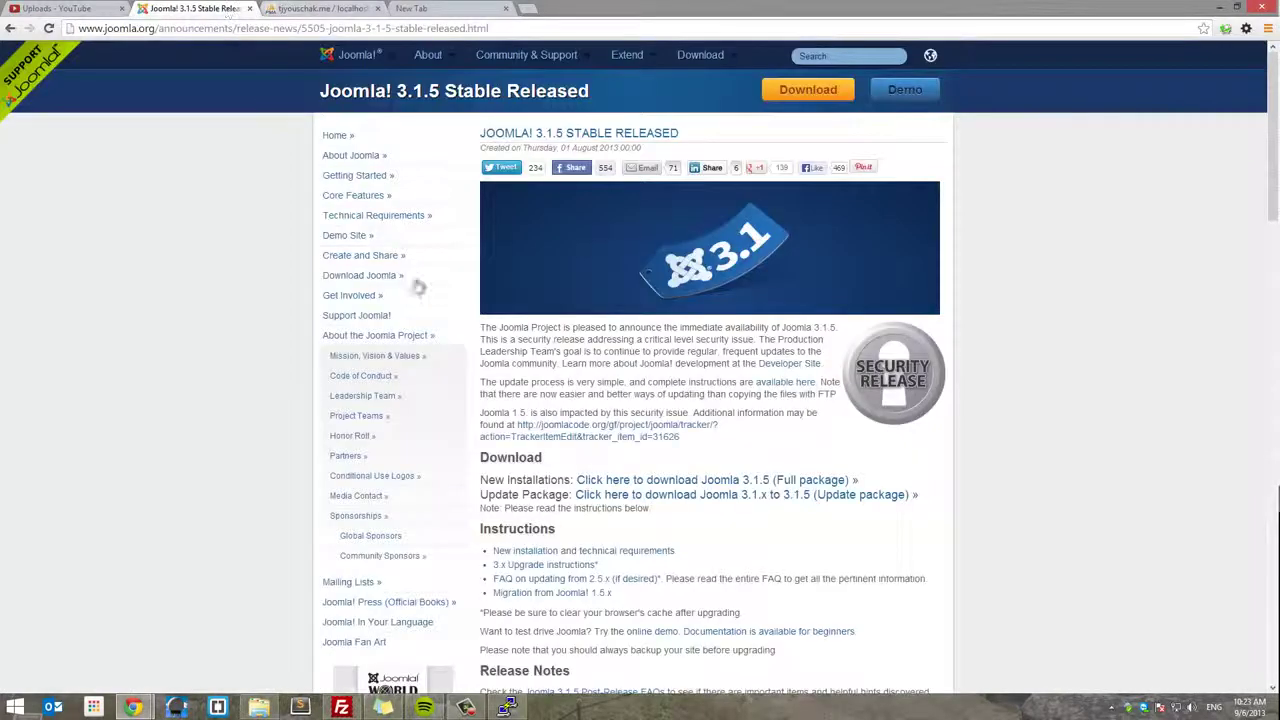
{"action": "left_click", "coordinate": [715, 485]}
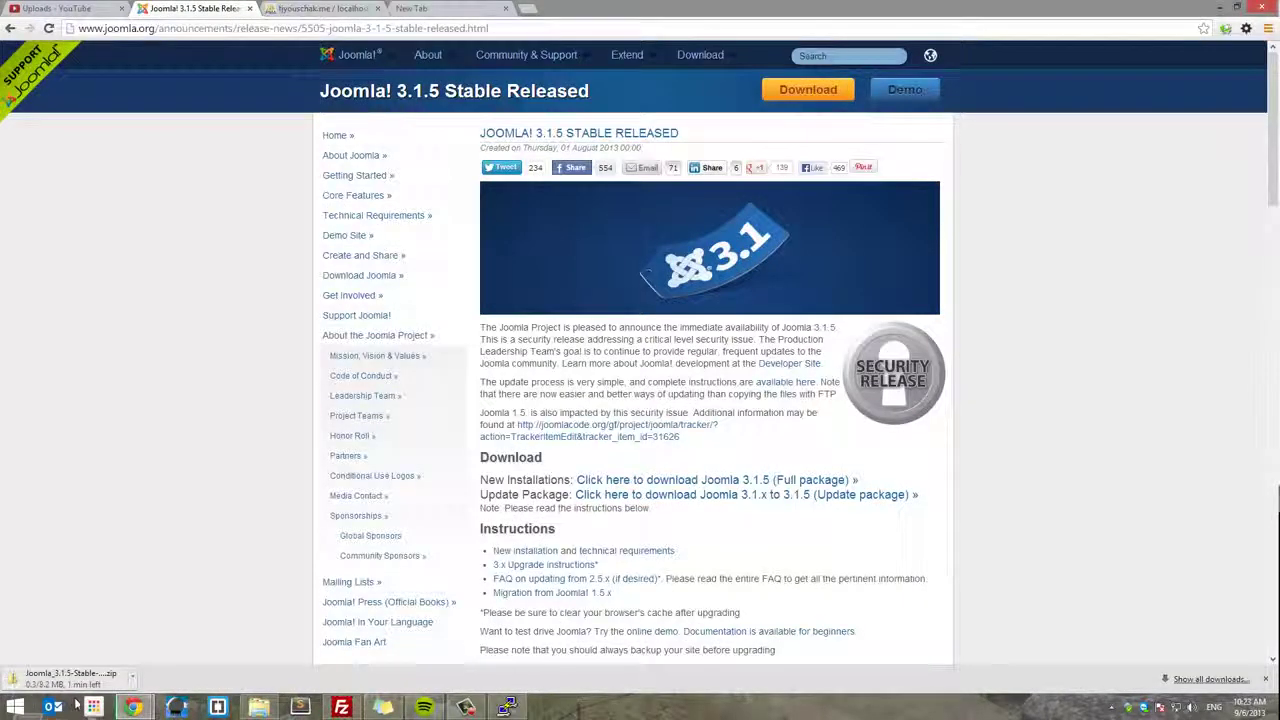
{"action": "left_click", "coordinate": [132, 676]}
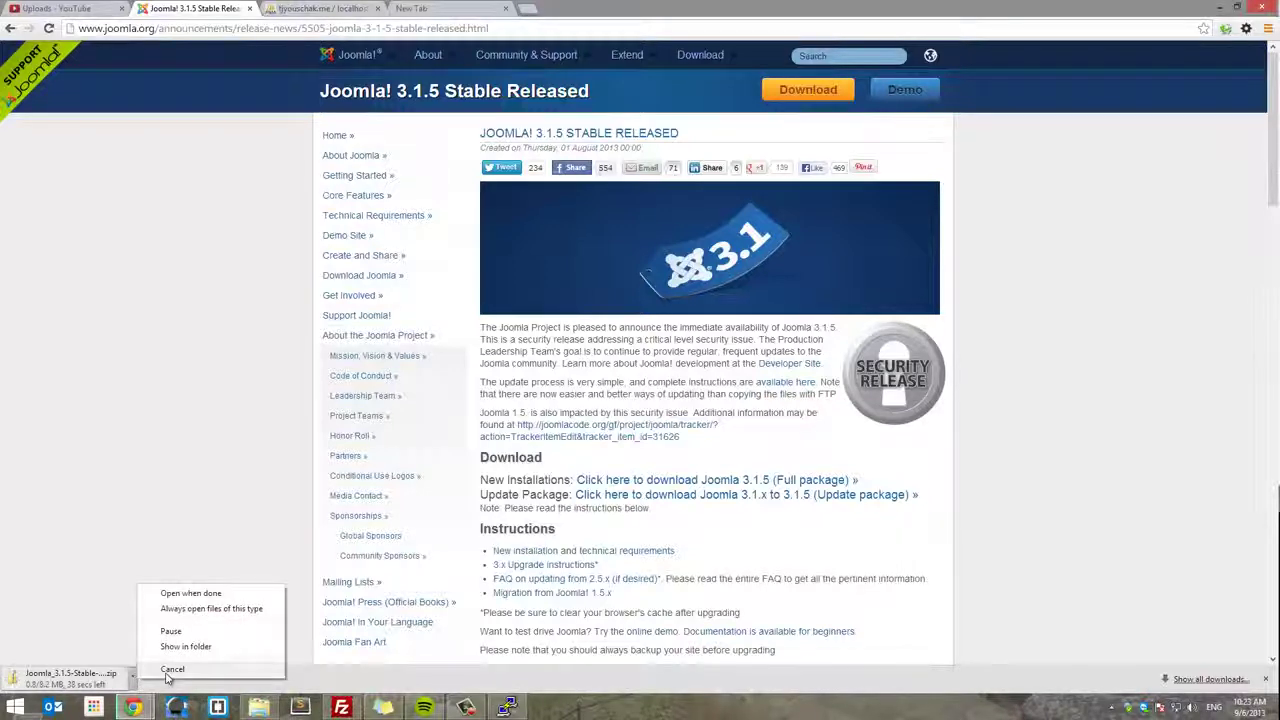
{"action": "left_click", "coordinate": [165, 664]}
{"action": "left_click", "coordinate": [296, 7]}
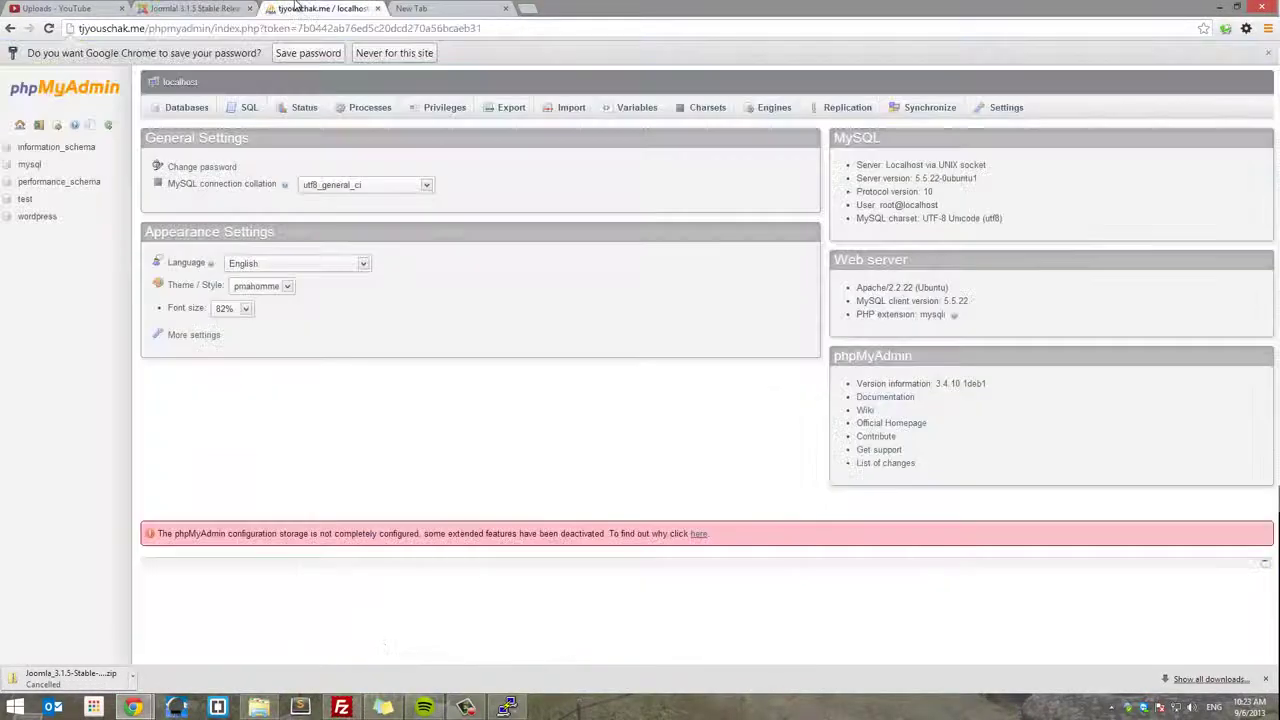
{"action": "left_click", "coordinate": [432, 8]}
{"action": "left_click", "coordinate": [340, 8]}
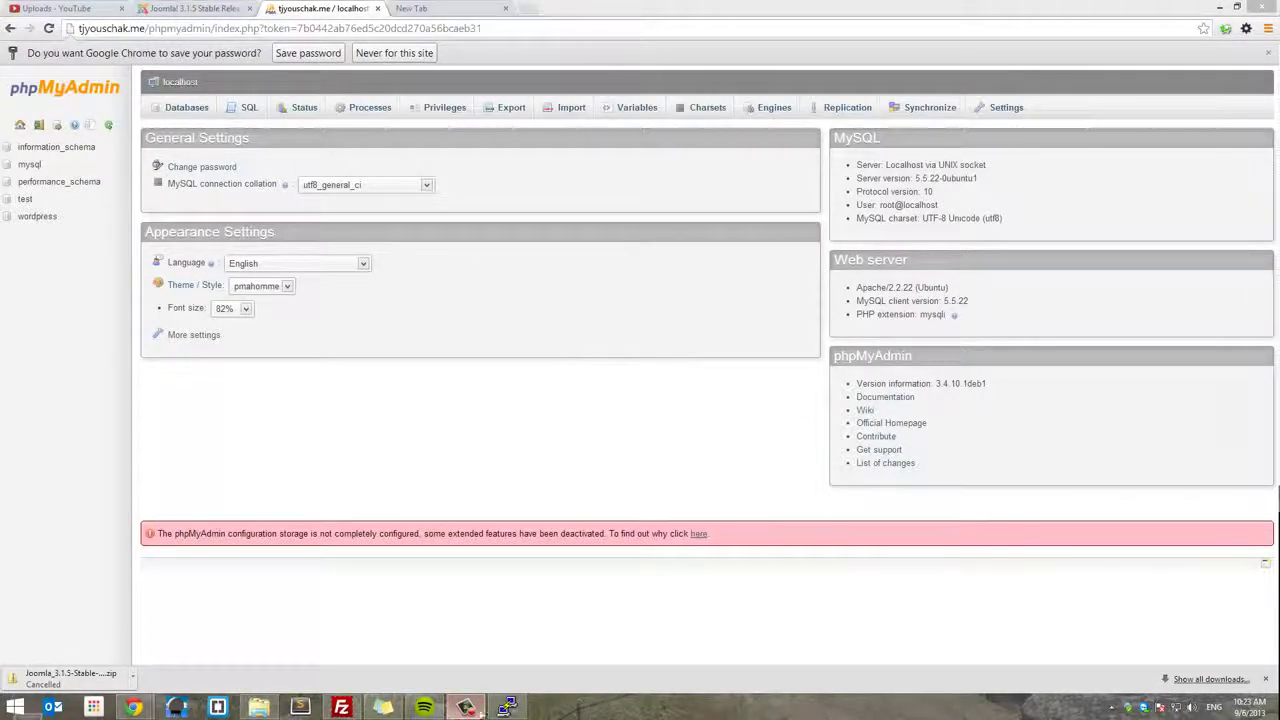
- Install unzip on the server with apt-get install unzip
{"action": "left_click", "coordinate": [507, 707]}
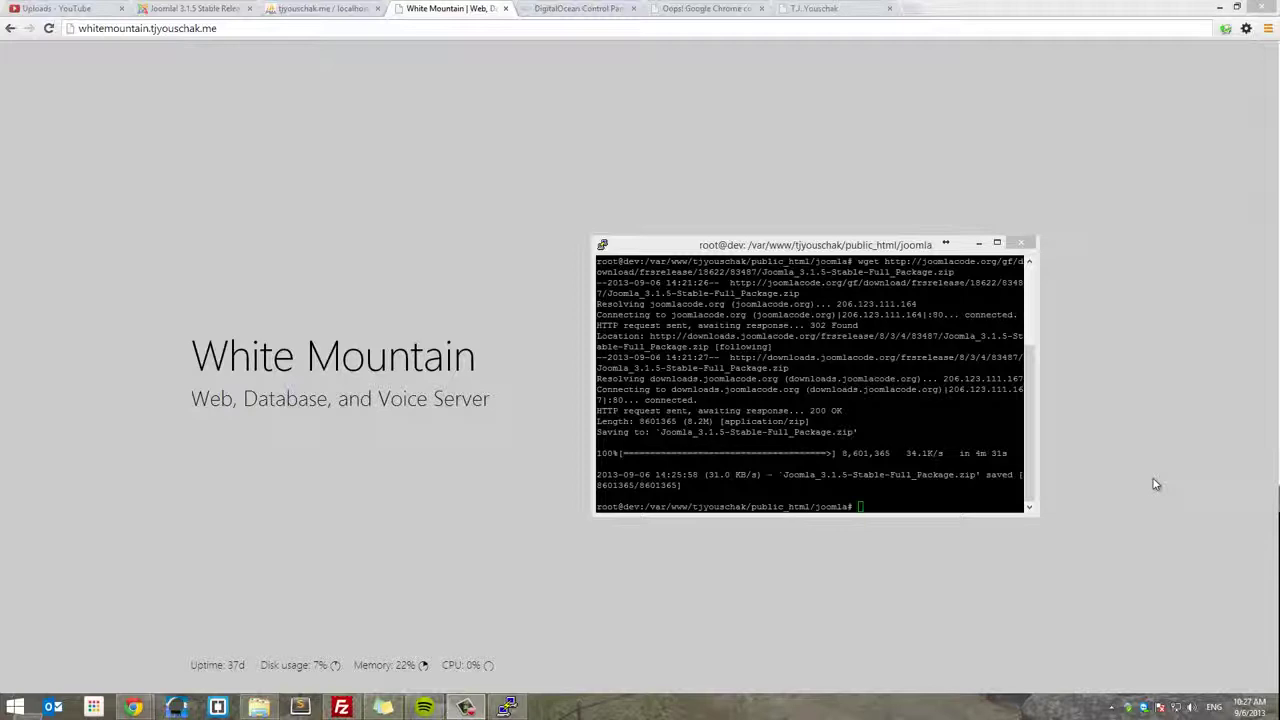
{"action": "left_click", "coordinate": [901, 502]}
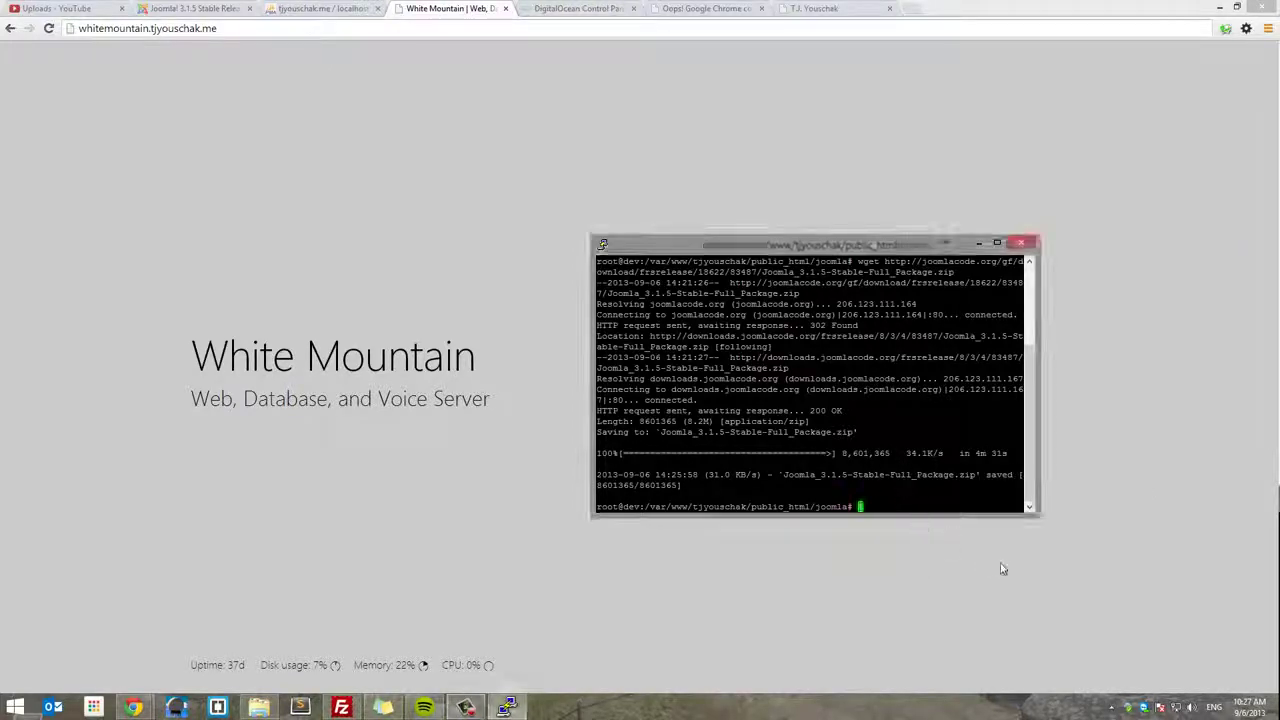
{"action": "type", "text": "a"}
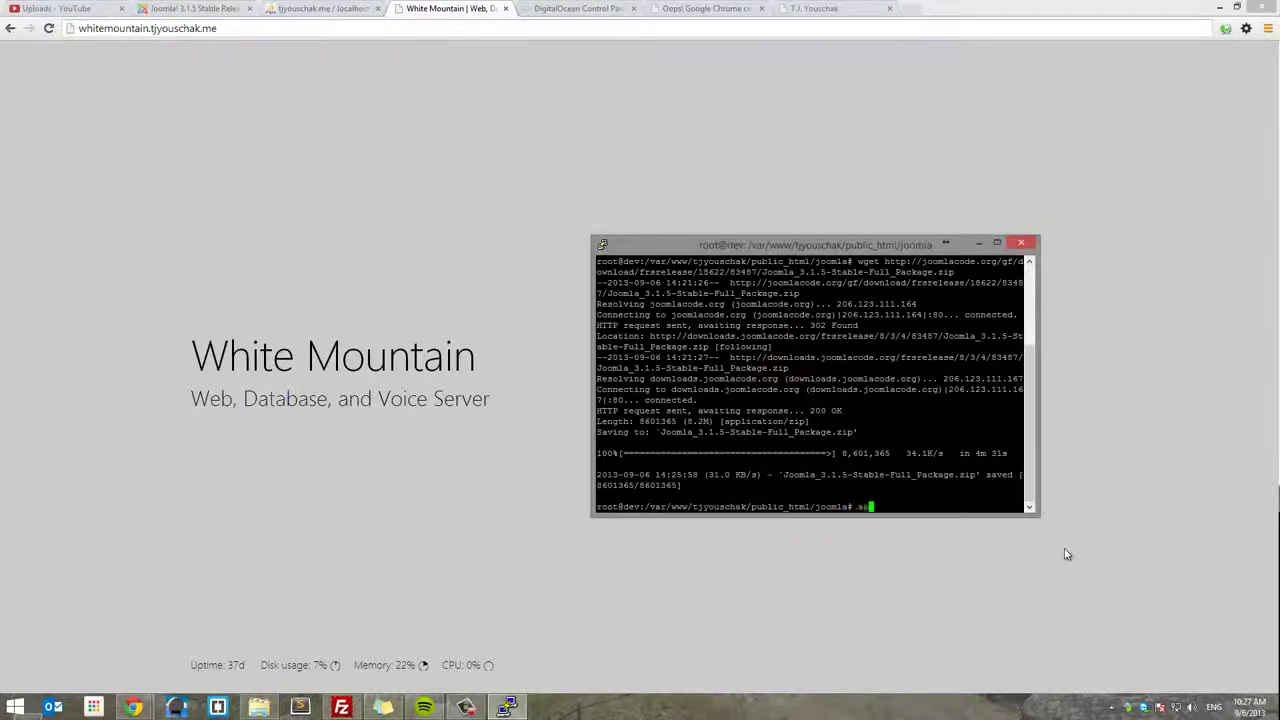
{"action": "type", "text": "pt"}
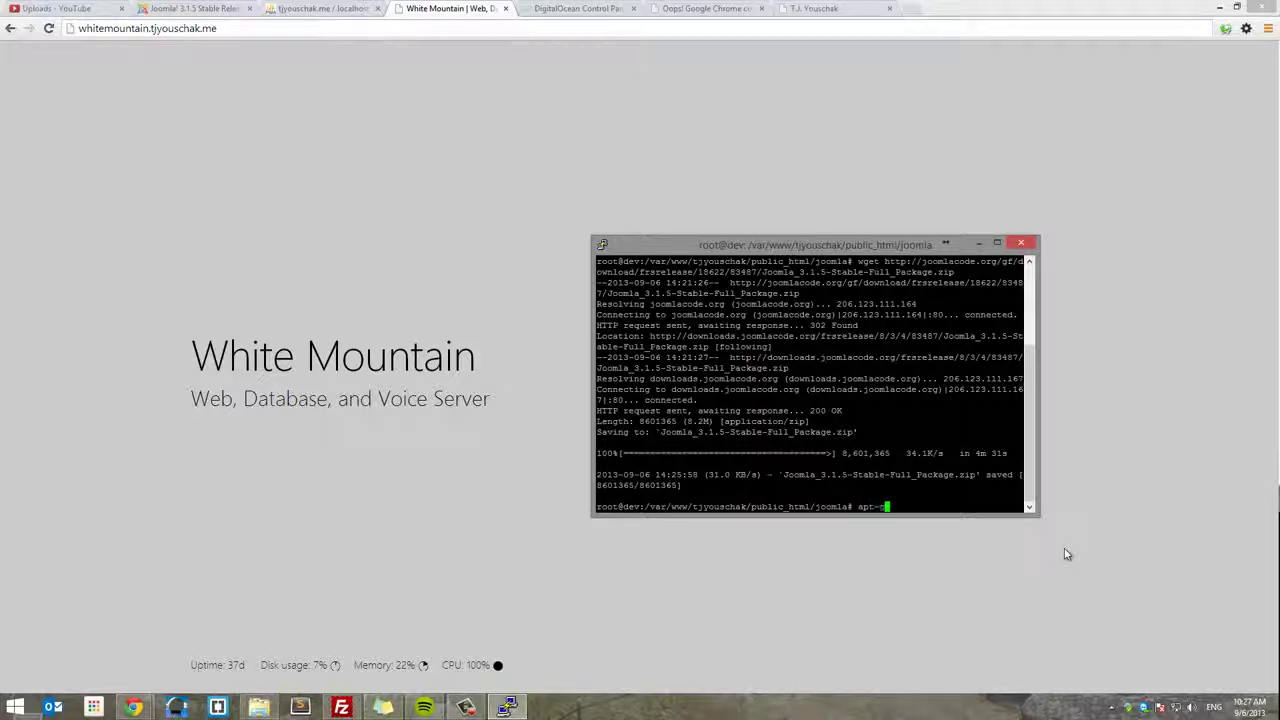
{"action": "type", "text": "-get install unzip"}
{"action": "key", "text": "Return"}
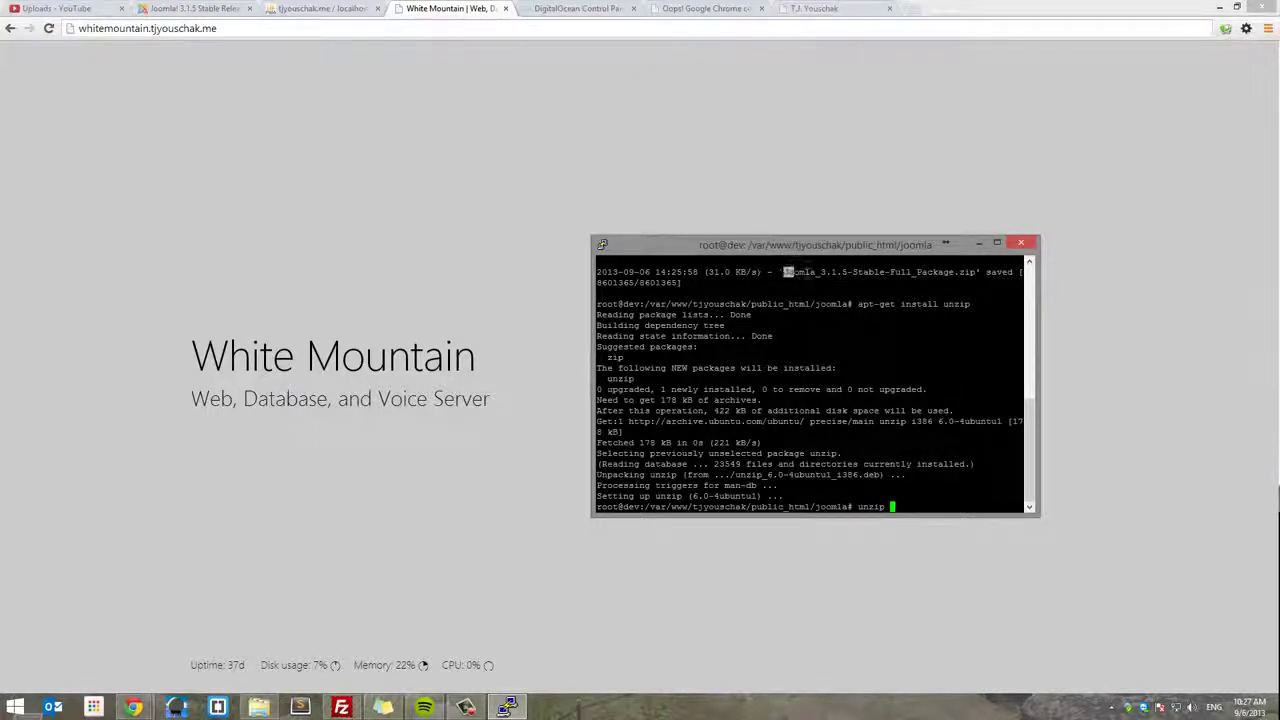
- Unzip Joomla_3.1.5-Stable-Full_Package.zip into the joomla folder
{"action": "left_click_drag", "start_coordinate": [788, 271], "coordinate": [975, 271]}
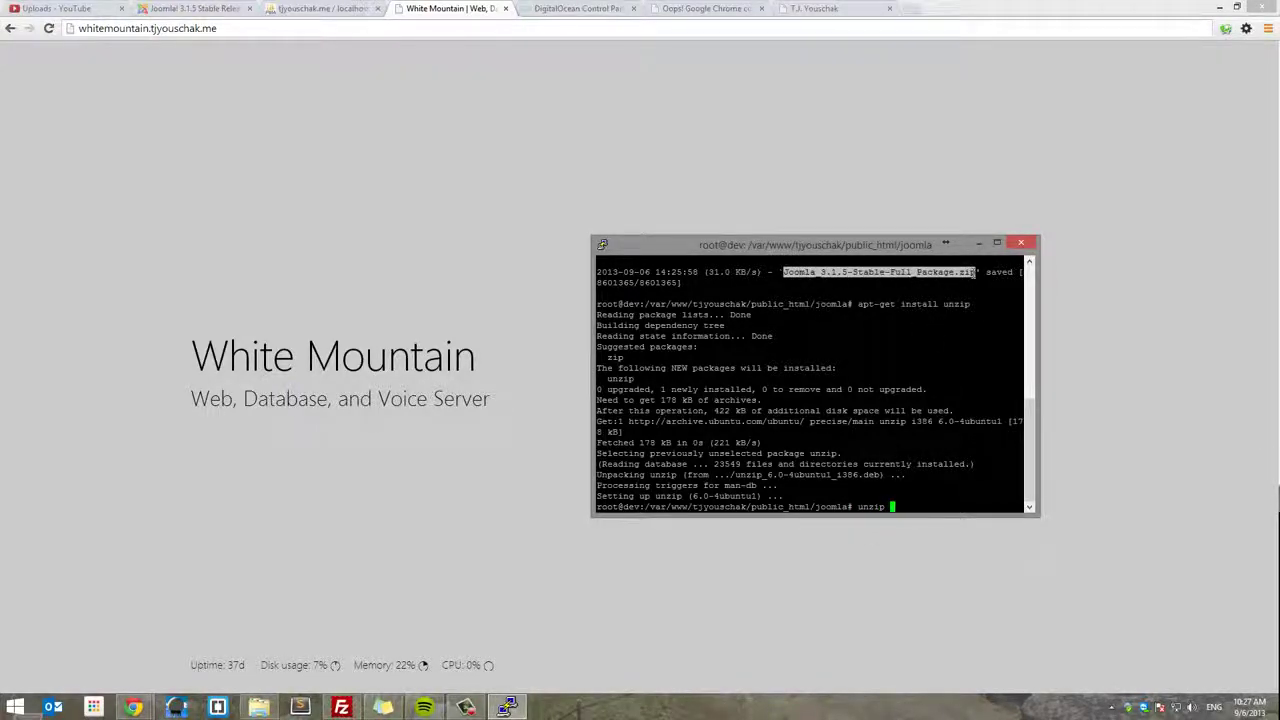
{"action": "right_click", "coordinate": [988, 338]}
{"action": "key", "text": "Return"}
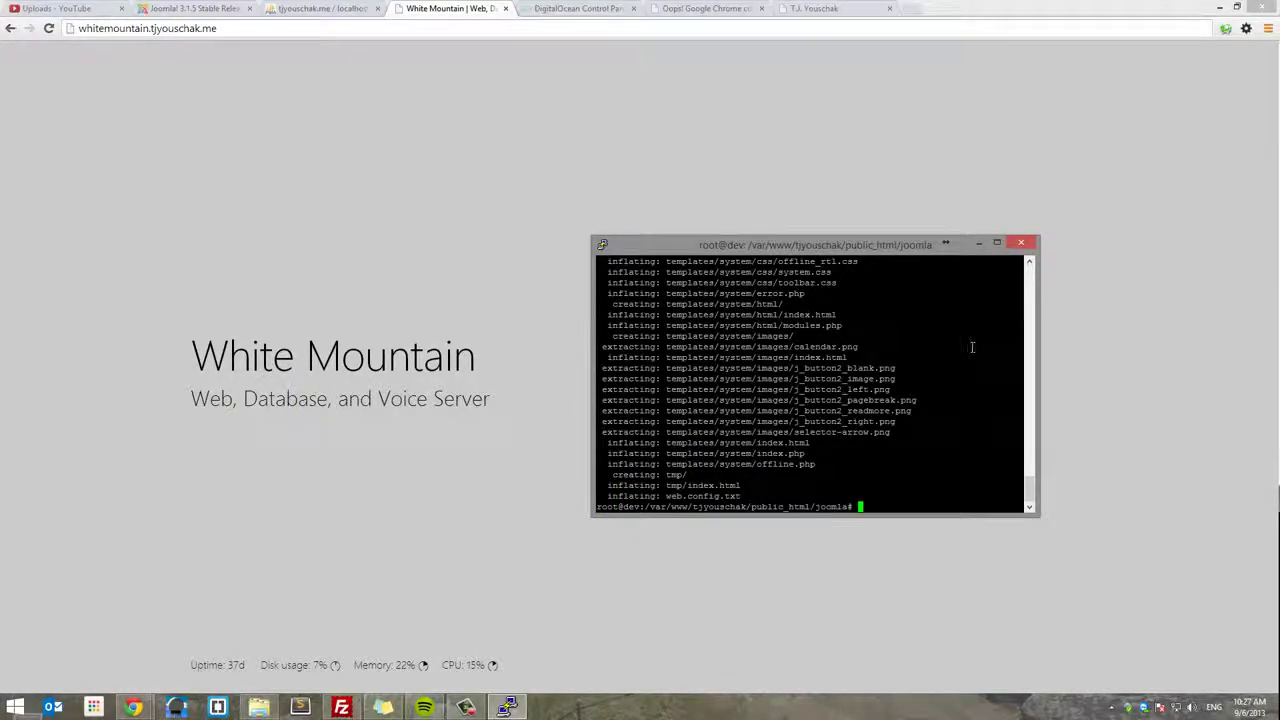
{"action": "left_click", "coordinate": [341, 707]}
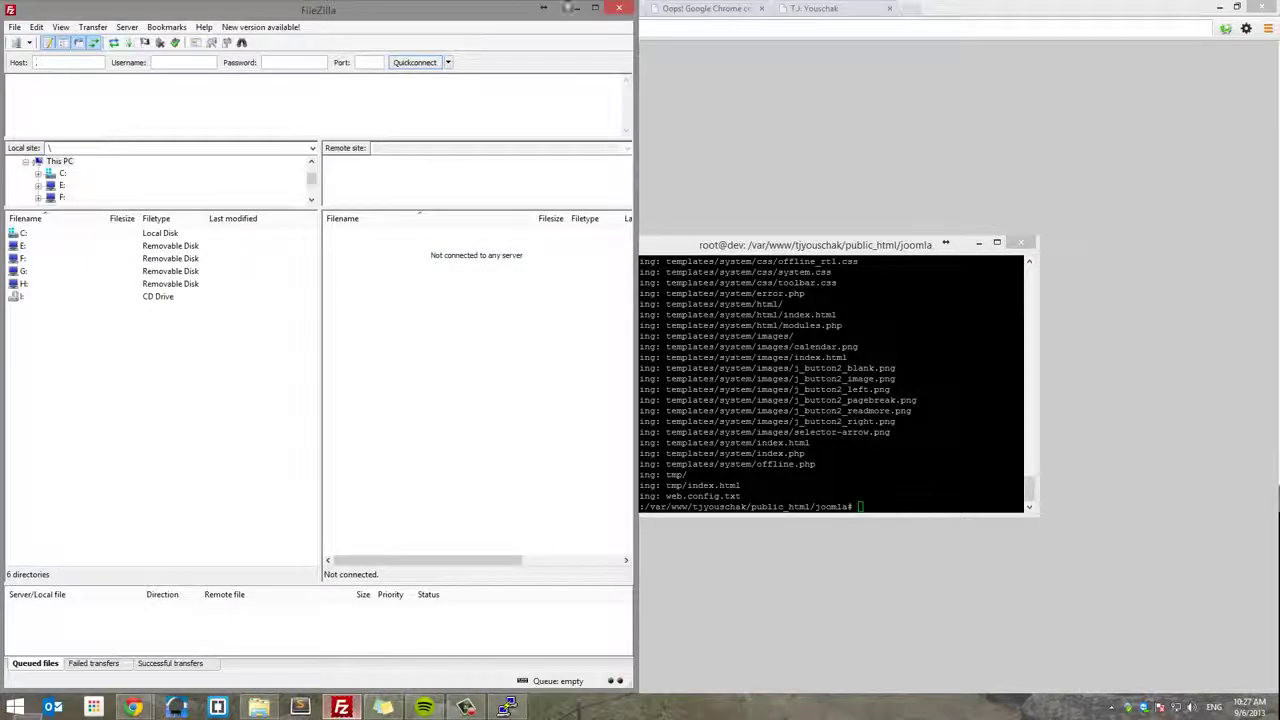
- Connect FileZilla to the most recently used server
{"action": "left_click", "coordinate": [448, 62]}
{"action": "left_click", "coordinate": [493, 112]}
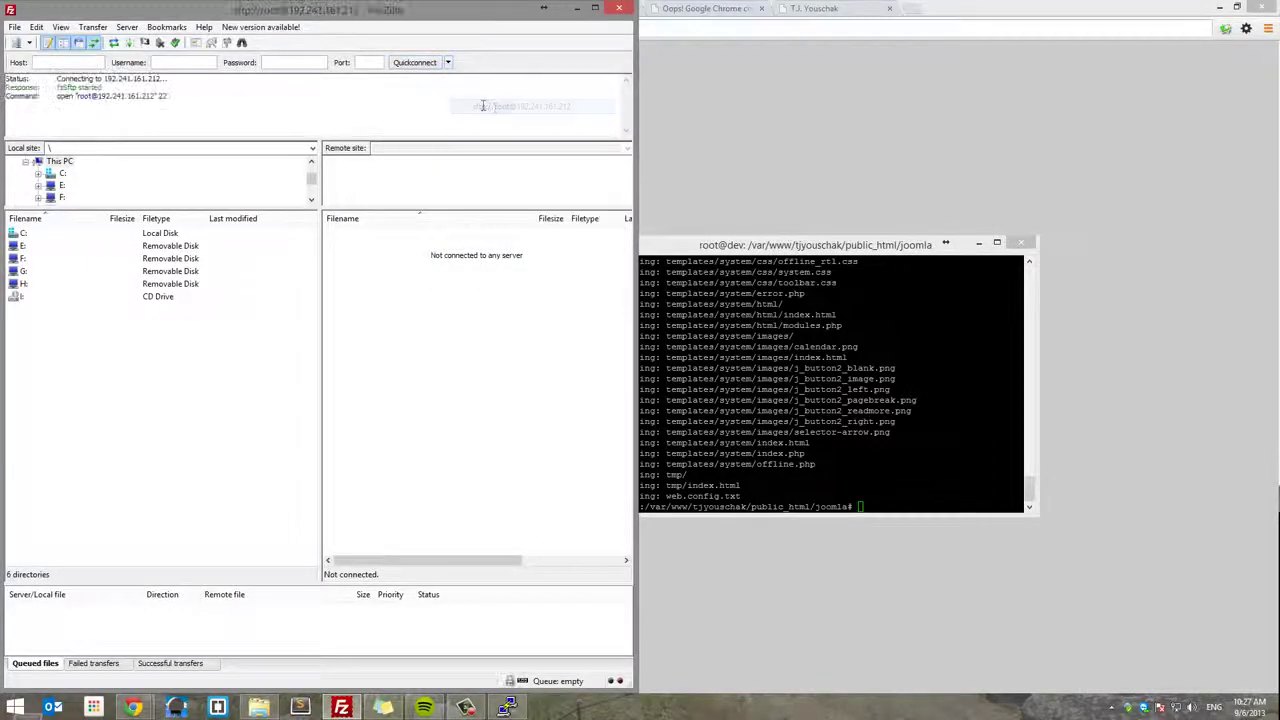
{"action": "left_click_drag", "start_coordinate": [380, 10], "coordinate": [855, 127]}
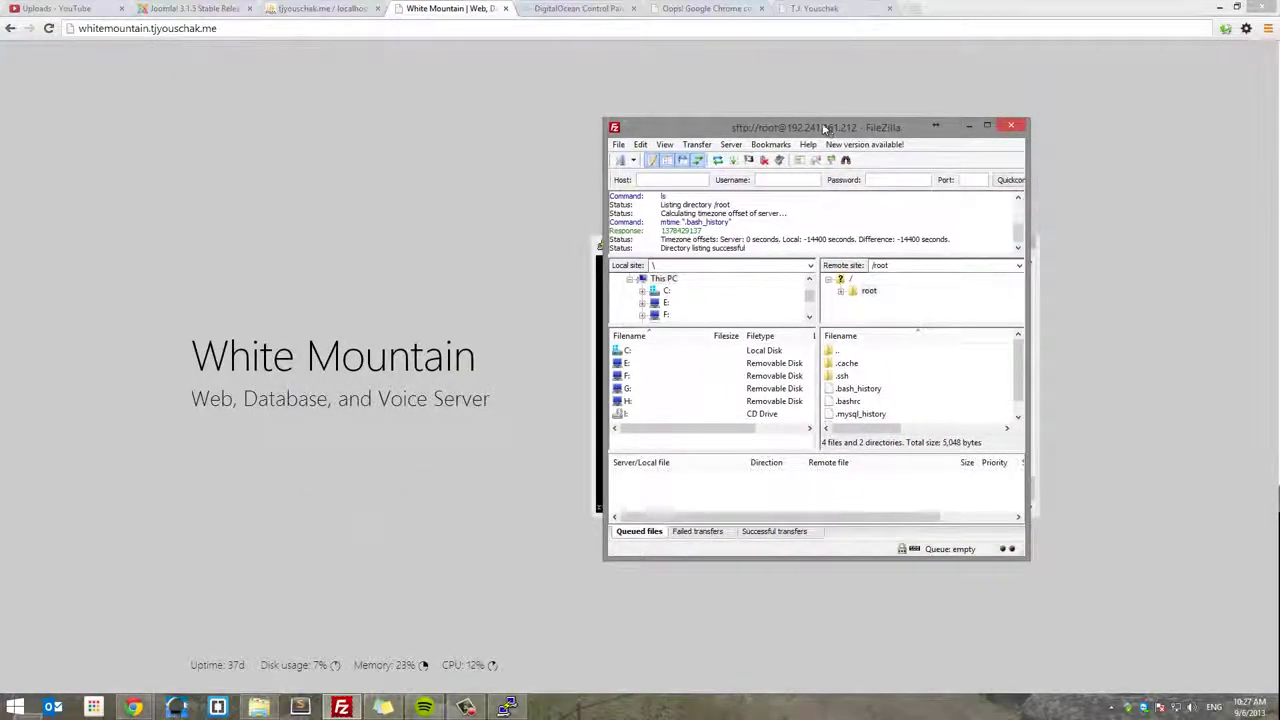
- Browse the remote folders from root through var/www and the account folder to public_html/joomla
{"action": "double_click", "coordinate": [838, 350]}
{"action": "scroll", "coordinate": [860, 400], "scroll_direction": "down", "scroll_amount": 5}
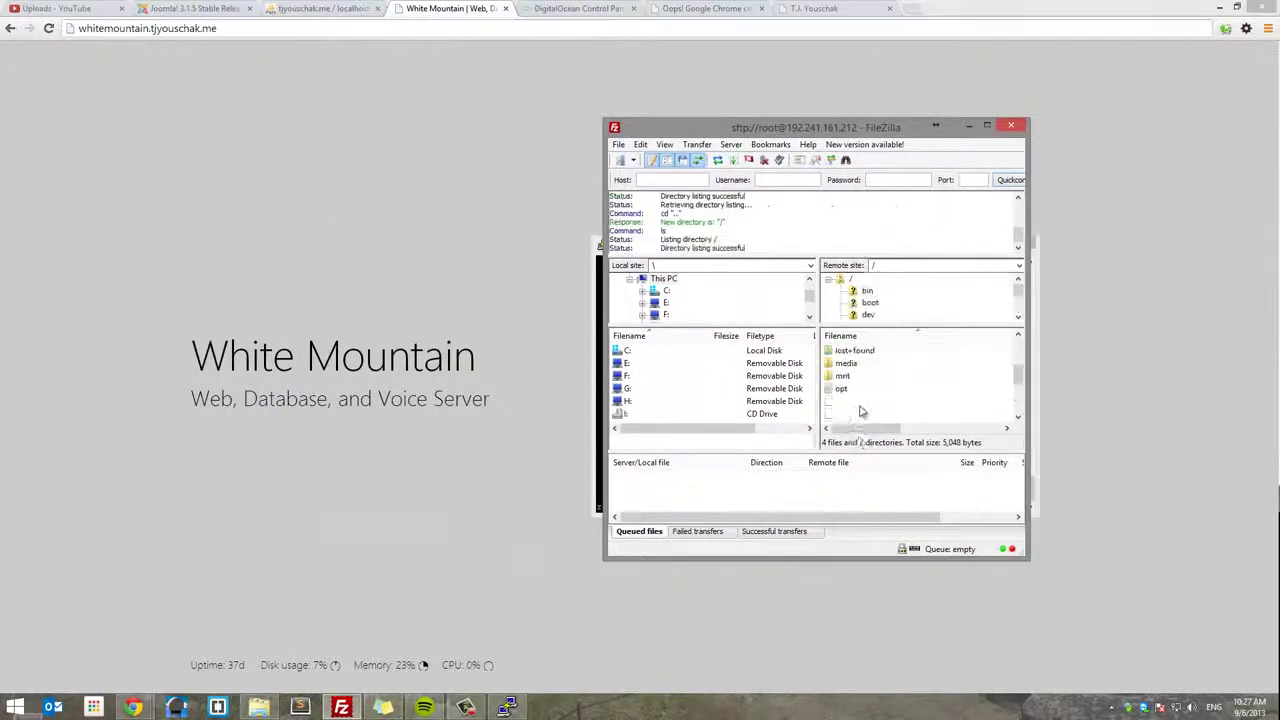
{"action": "double_click", "coordinate": [866, 403]}
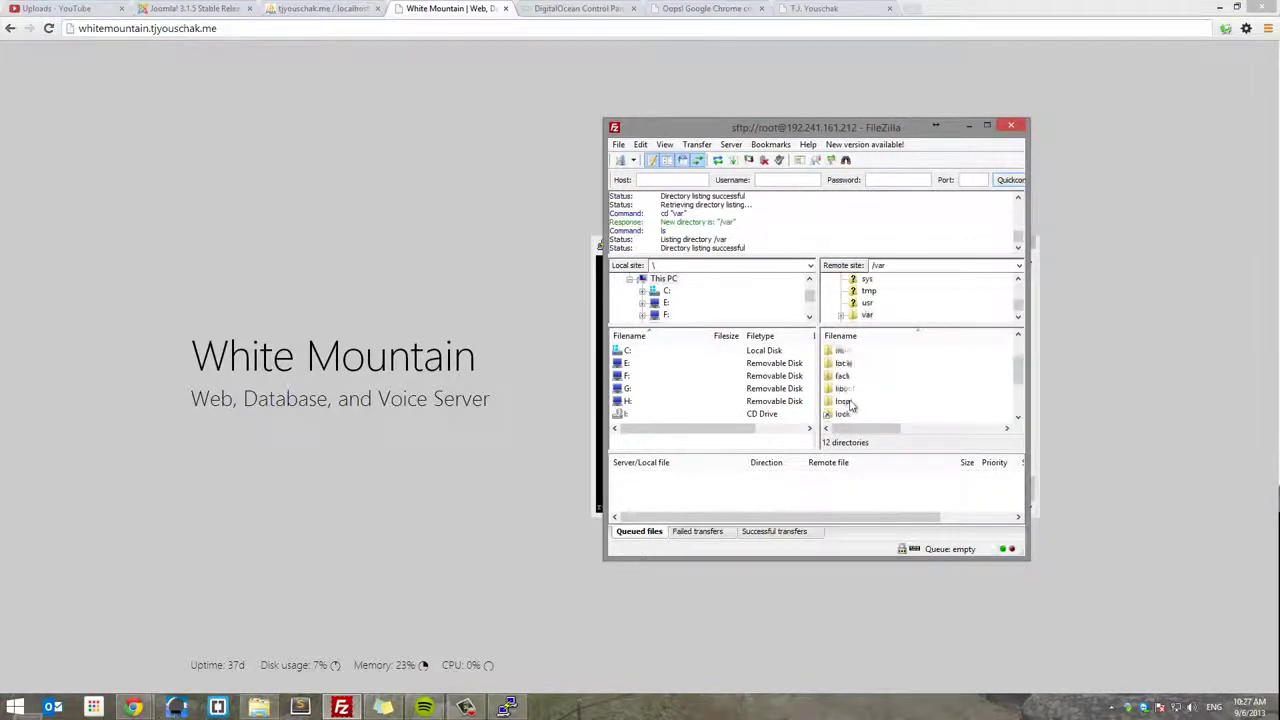
{"action": "scroll", "coordinate": [850, 410], "scroll_direction": "down", "scroll_amount": 3}
{"action": "double_click", "coordinate": [848, 414]}
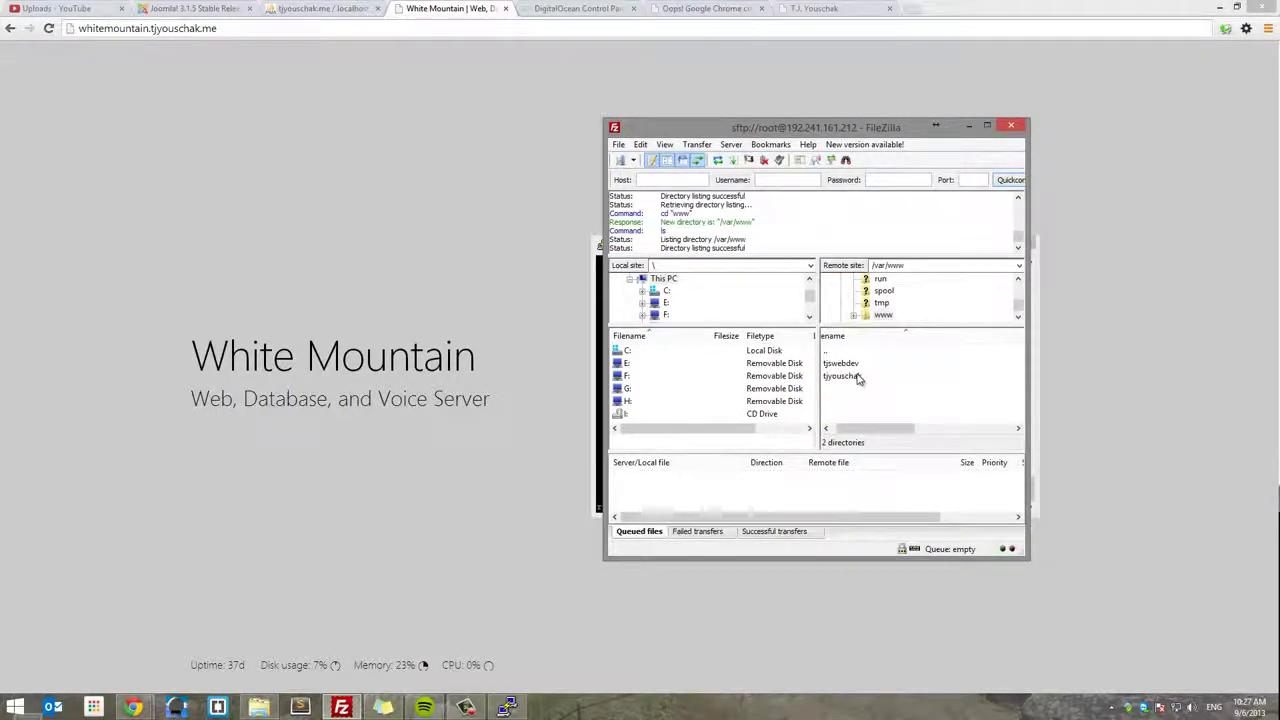
{"action": "double_click", "coordinate": [856, 376]}
{"action": "double_click", "coordinate": [856, 376]}
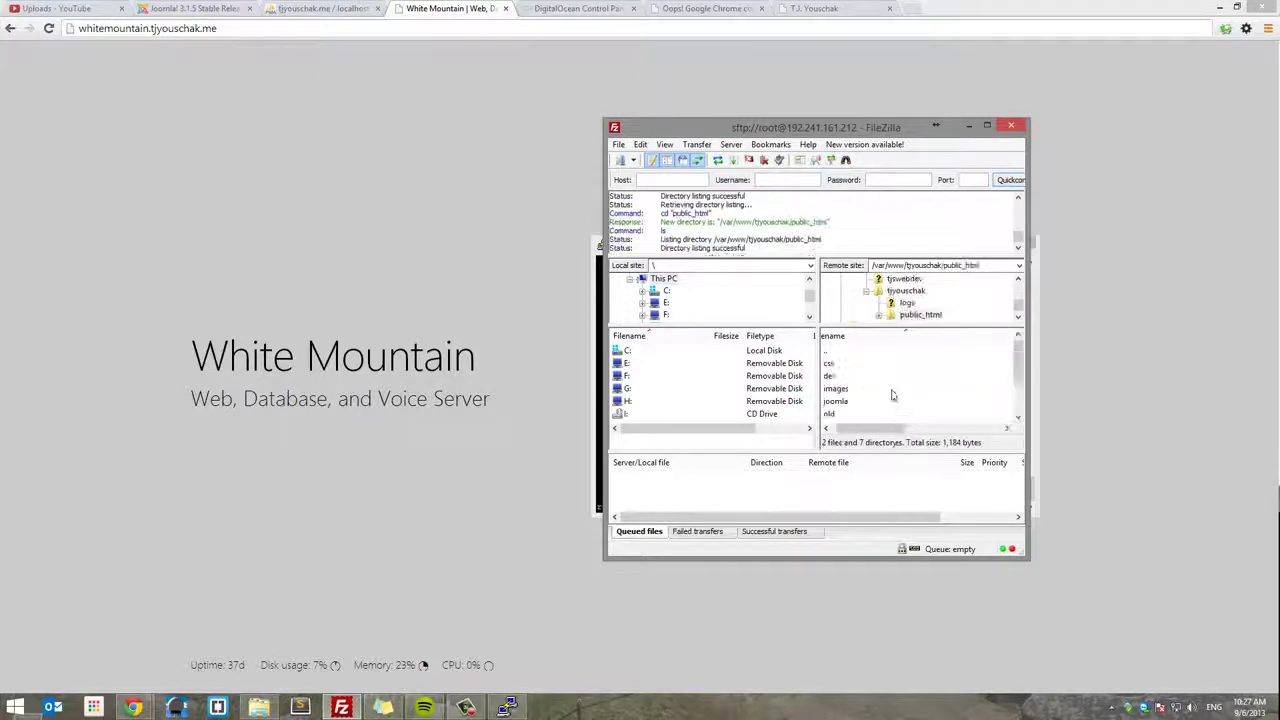
{"action": "double_click", "coordinate": [848, 402]}
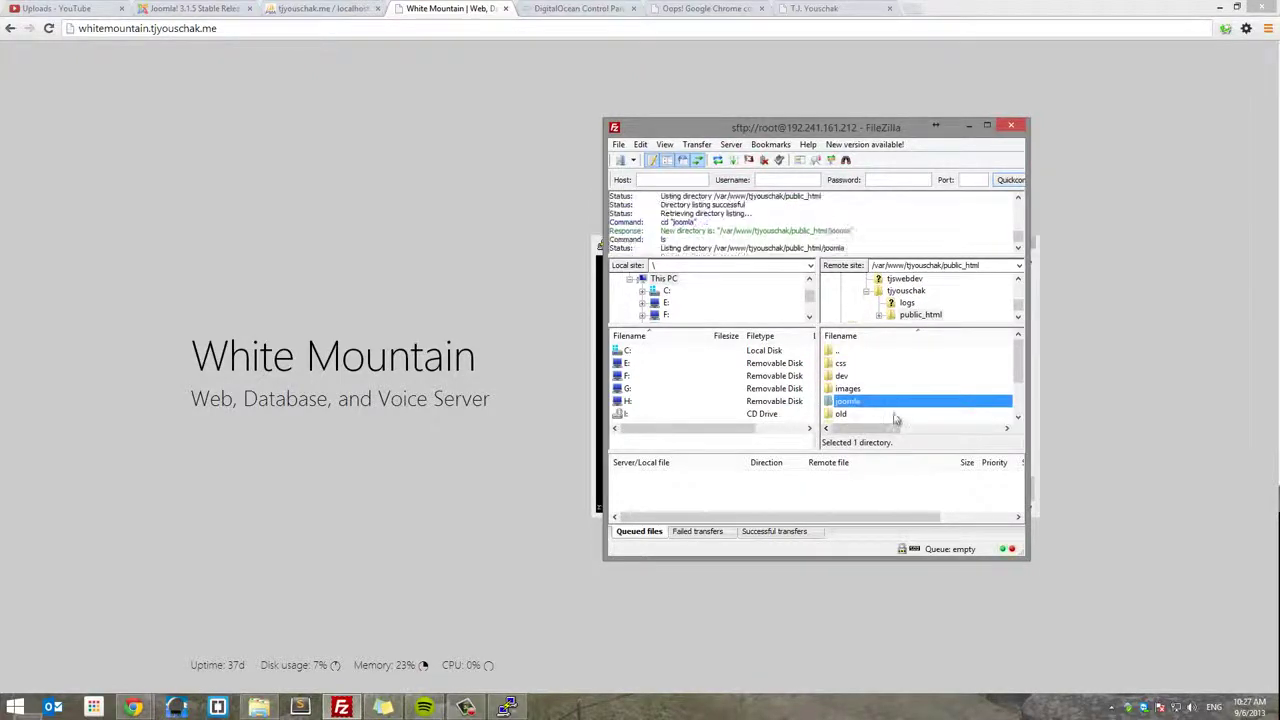
- Check the extracted Joomla files beside the 3.1.5 zip, then minimise FileZilla
{"action": "scroll", "coordinate": [870, 378], "scroll_direction": "down", "scroll_amount": 6}
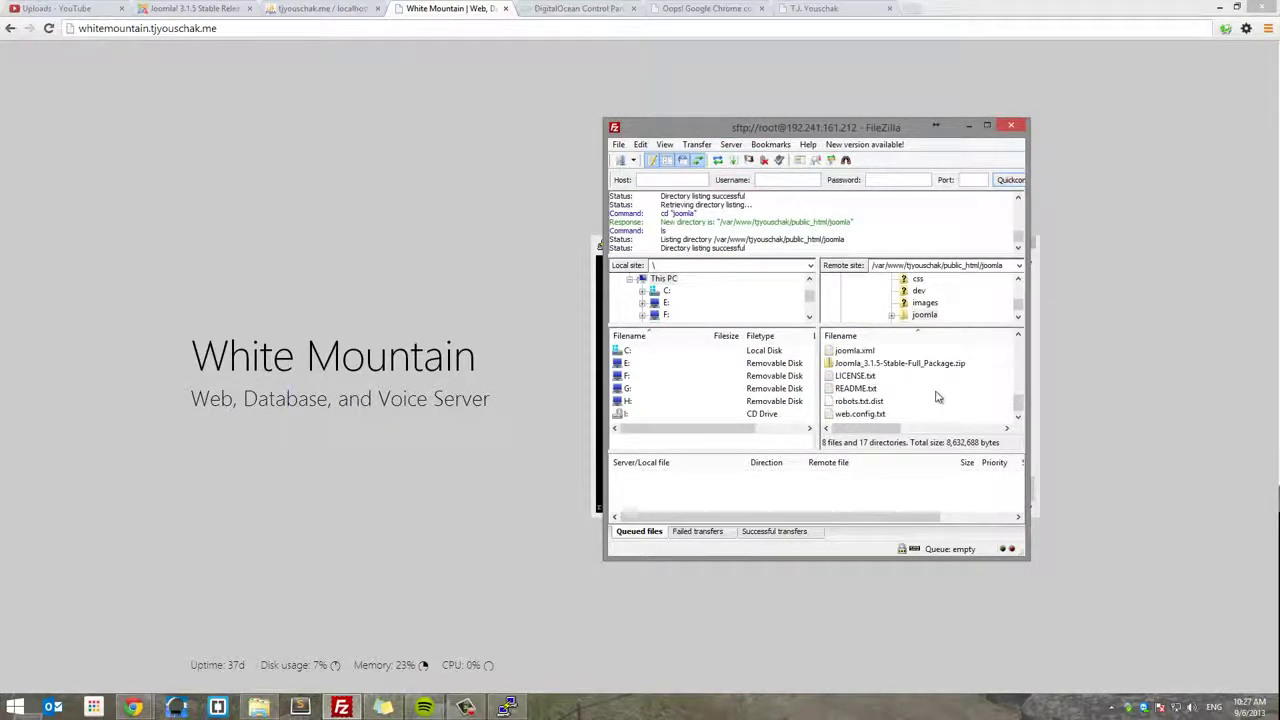
{"action": "left_click", "coordinate": [906, 366]}
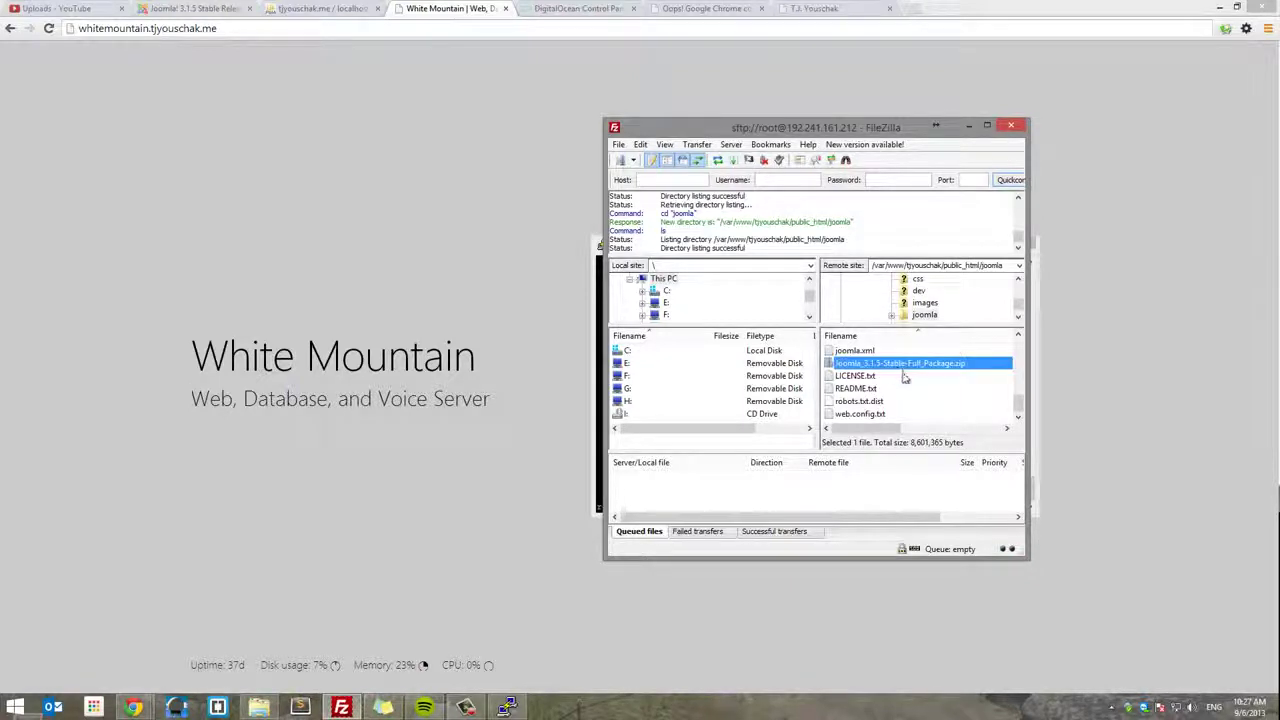
{"action": "scroll", "coordinate": [900, 405], "scroll_direction": "up", "scroll_amount": 2}
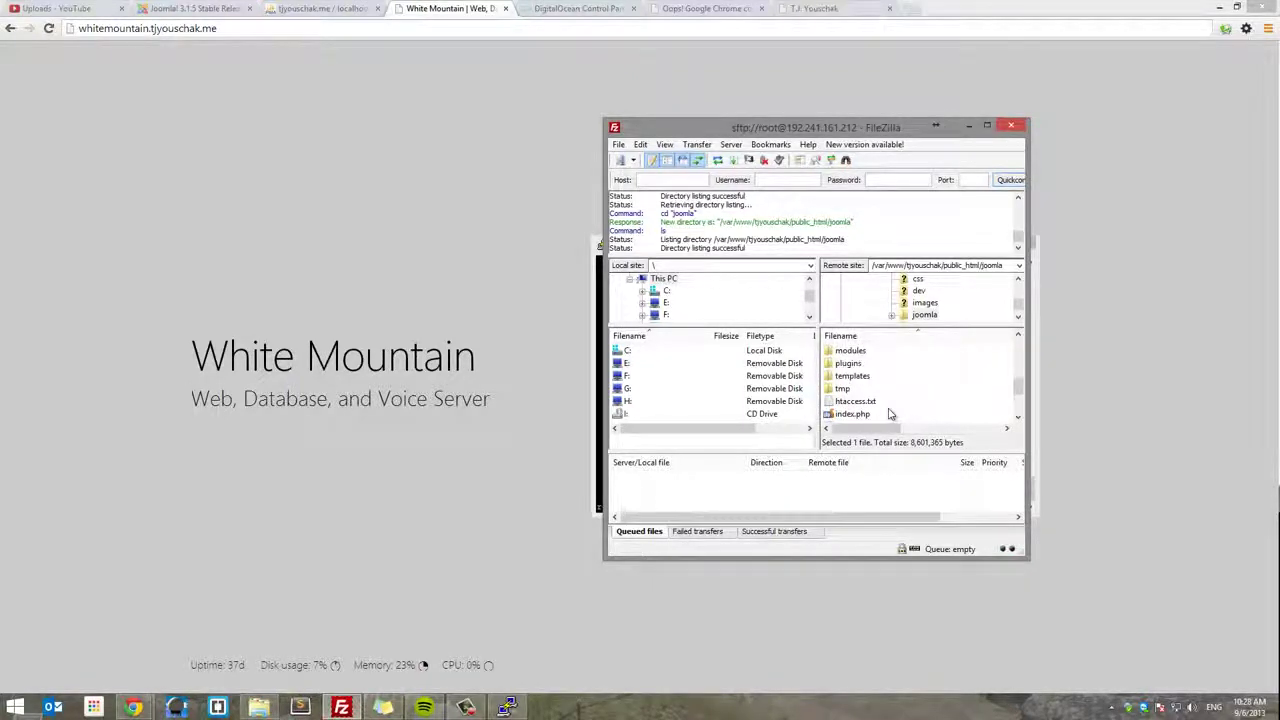
{"action": "scroll", "coordinate": [889, 400], "scroll_direction": "up", "scroll_amount": 5}
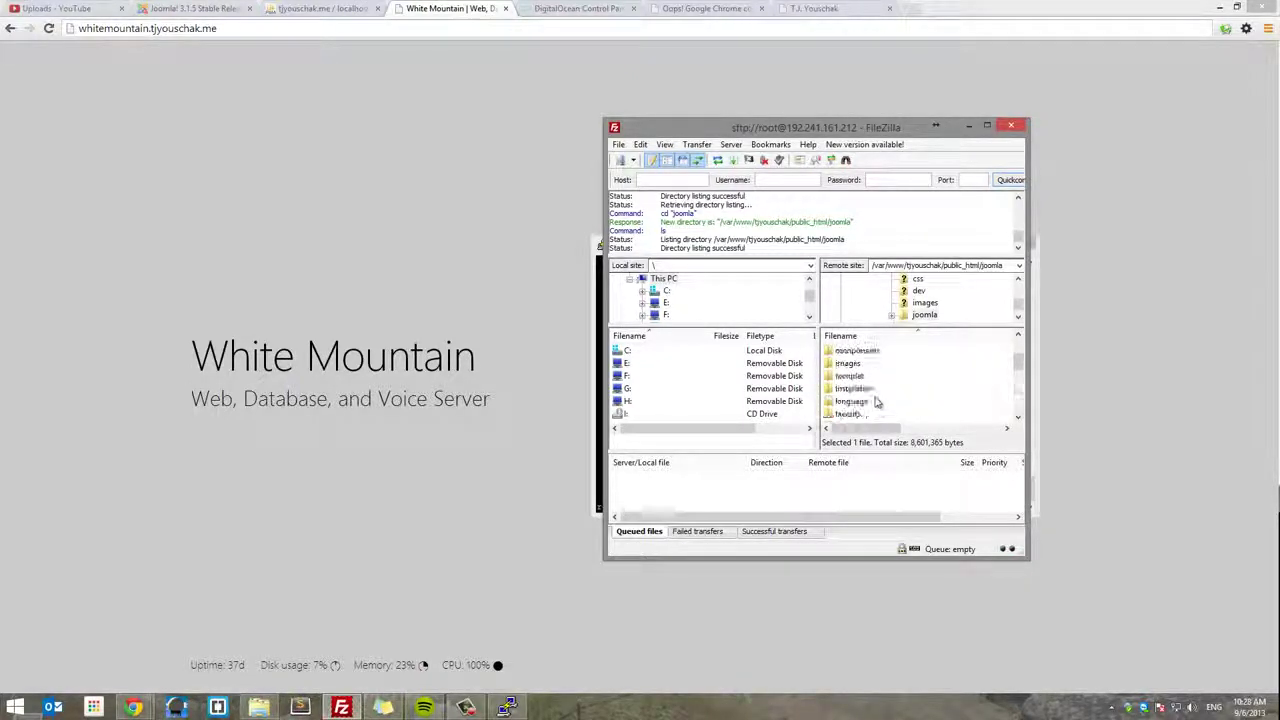
{"action": "left_click", "coordinate": [1086, 223]}
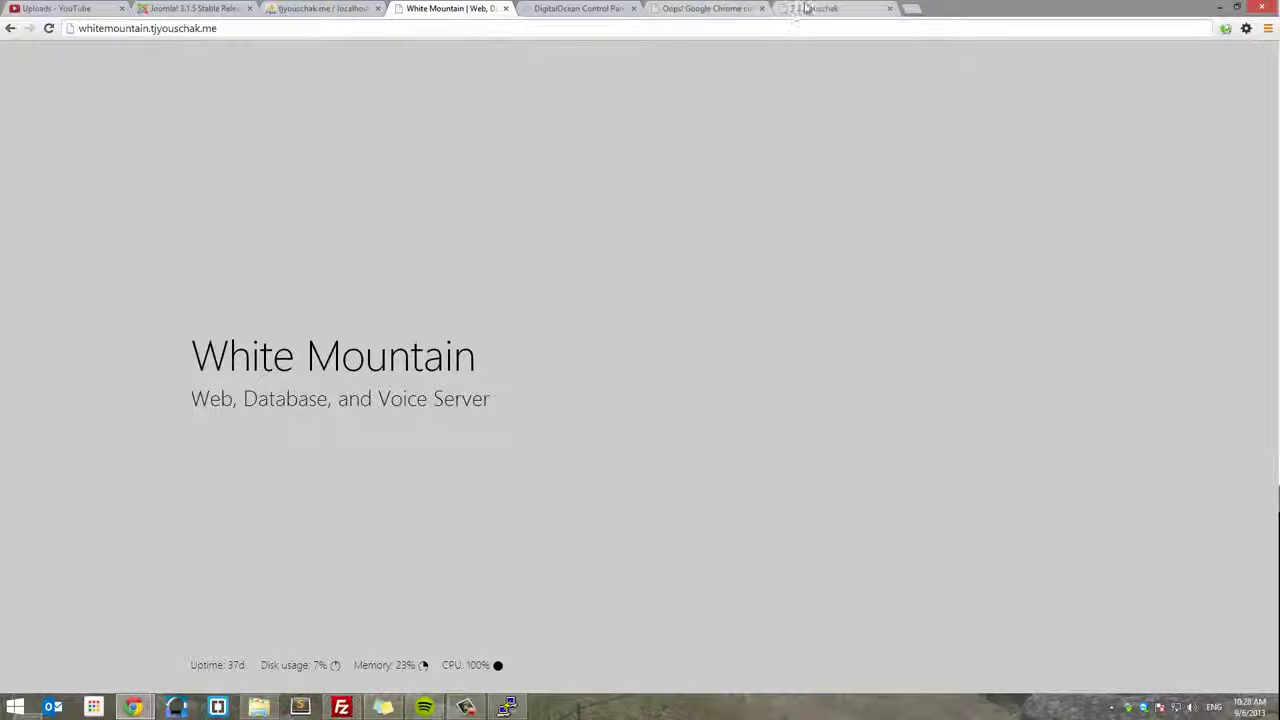
- Load the Joomla web installer at the site's /joomla address
{"action": "left_click", "coordinate": [795, 12]}
{"action": "left_click", "coordinate": [275, 31]}
{"action": "left_click", "coordinate": [261, 28]}
{"action": "type", "text": "/"}
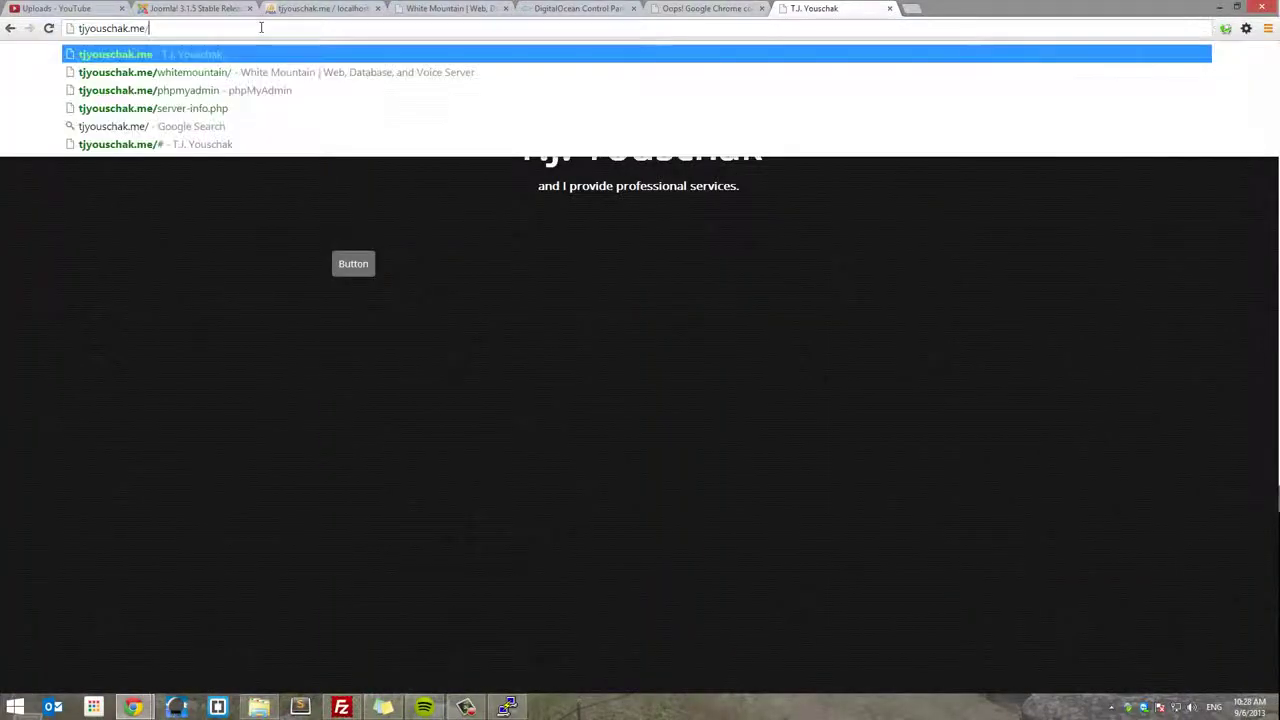
{"action": "type", "text": "joomla"}
{"action": "key", "text": "Return"}
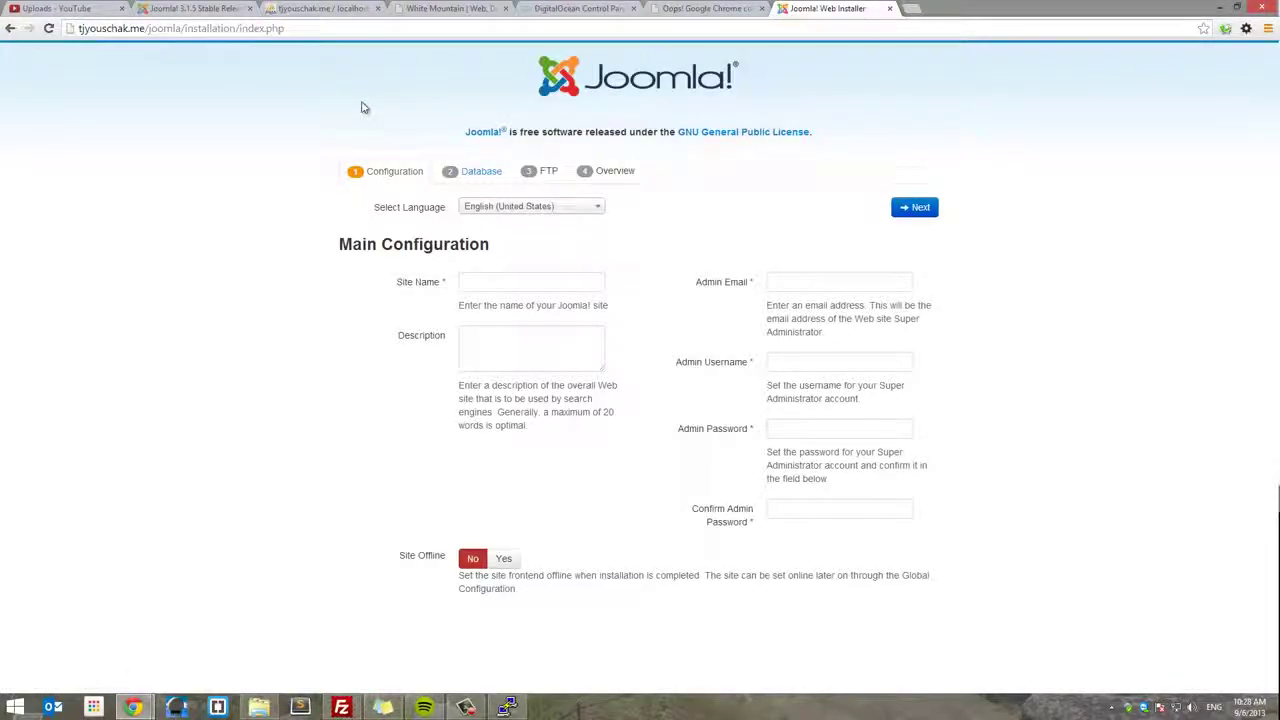
- Enter site name Test Site, the admin e-mail, username admin and the admin password twice, then continue
{"action": "left_click", "coordinate": [520, 280]}
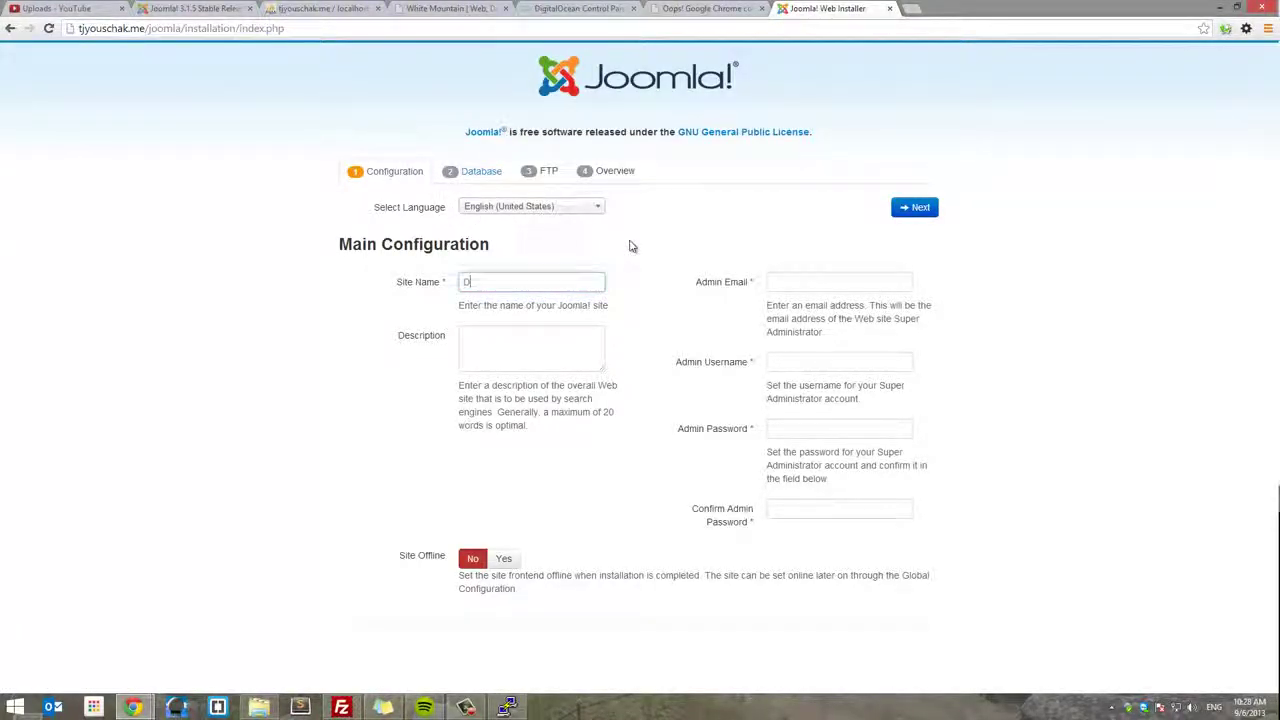
{"action": "type", "text": "Test Site"}
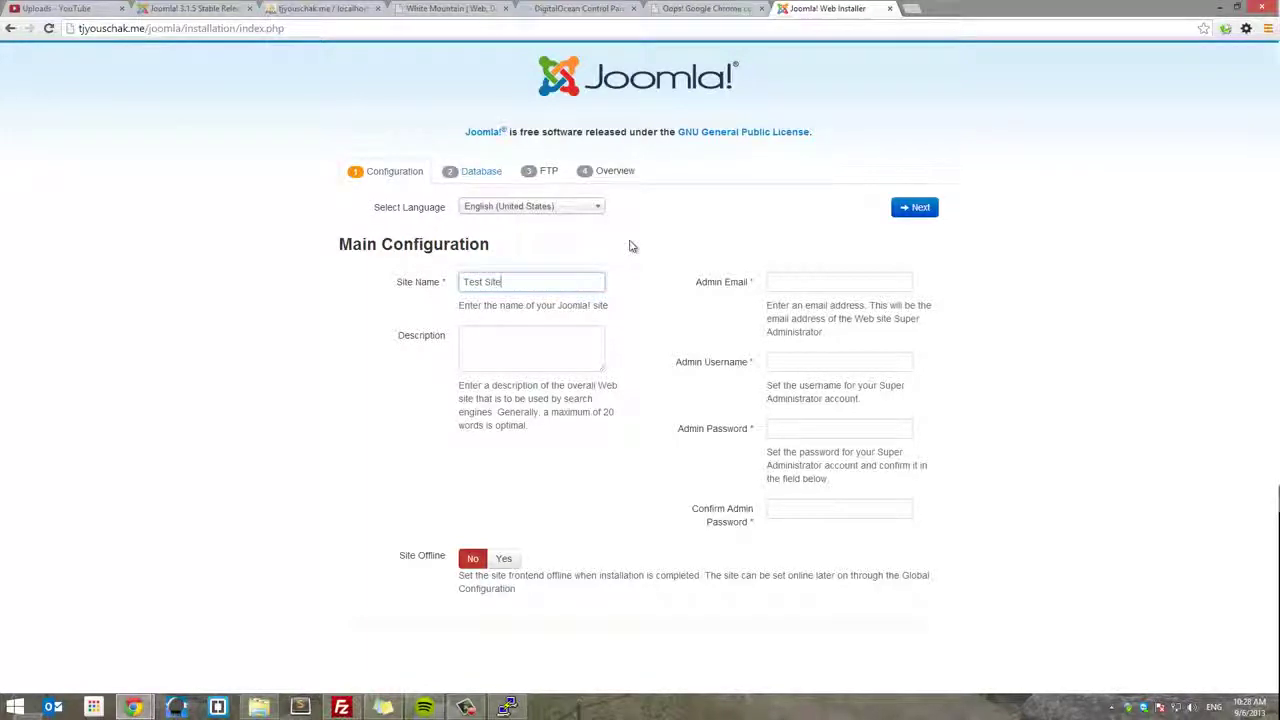
{"action": "key", "text": "Tab"}
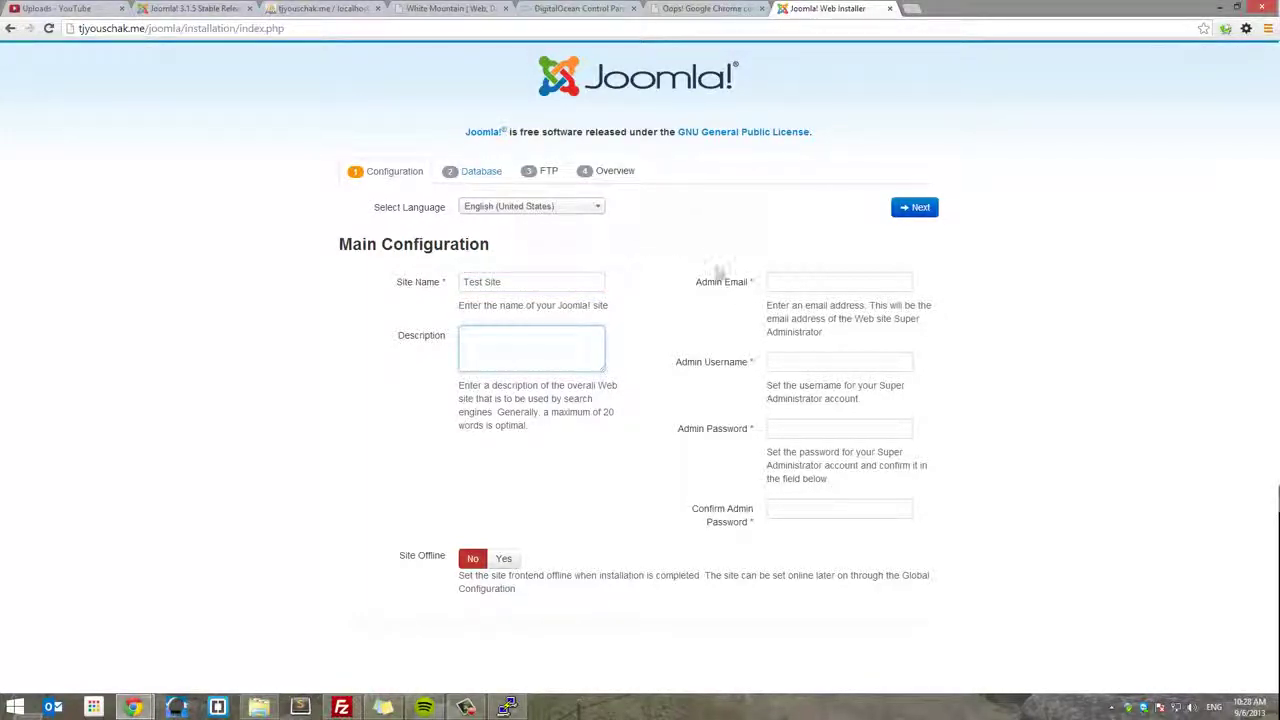
{"action": "left_click", "coordinate": [845, 283]}
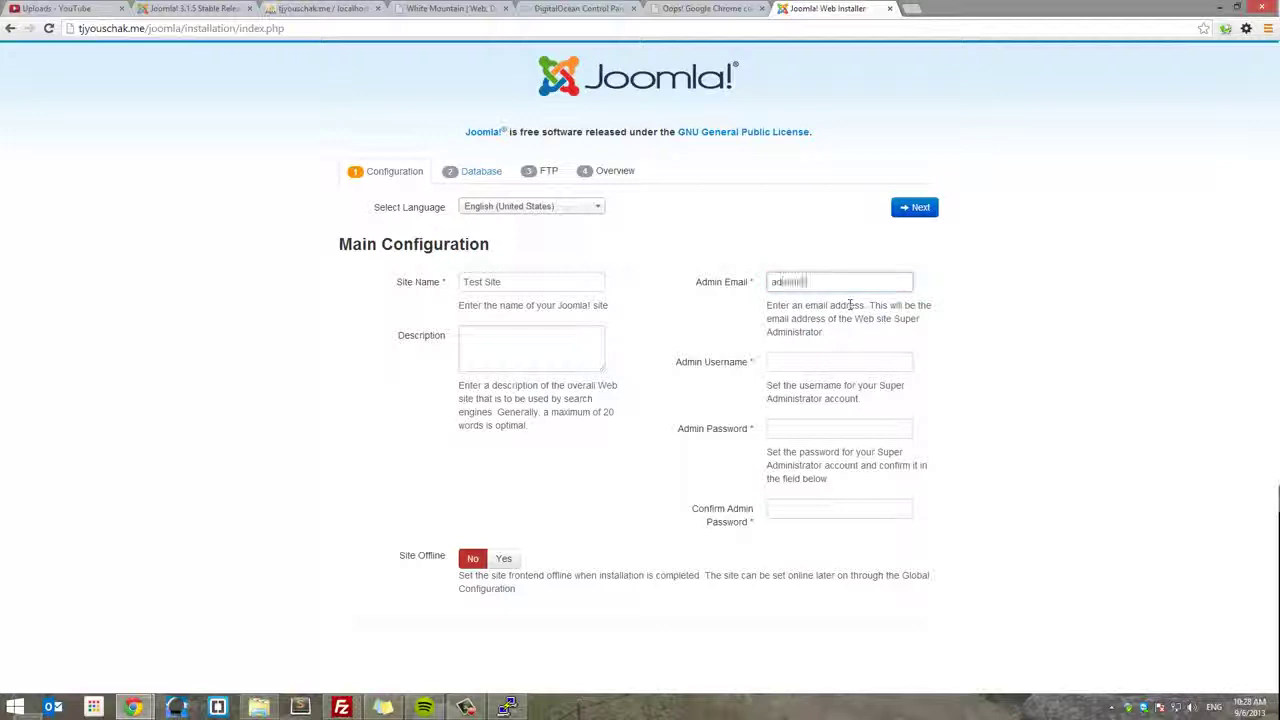
{"action": "key", "text": "Tab"}
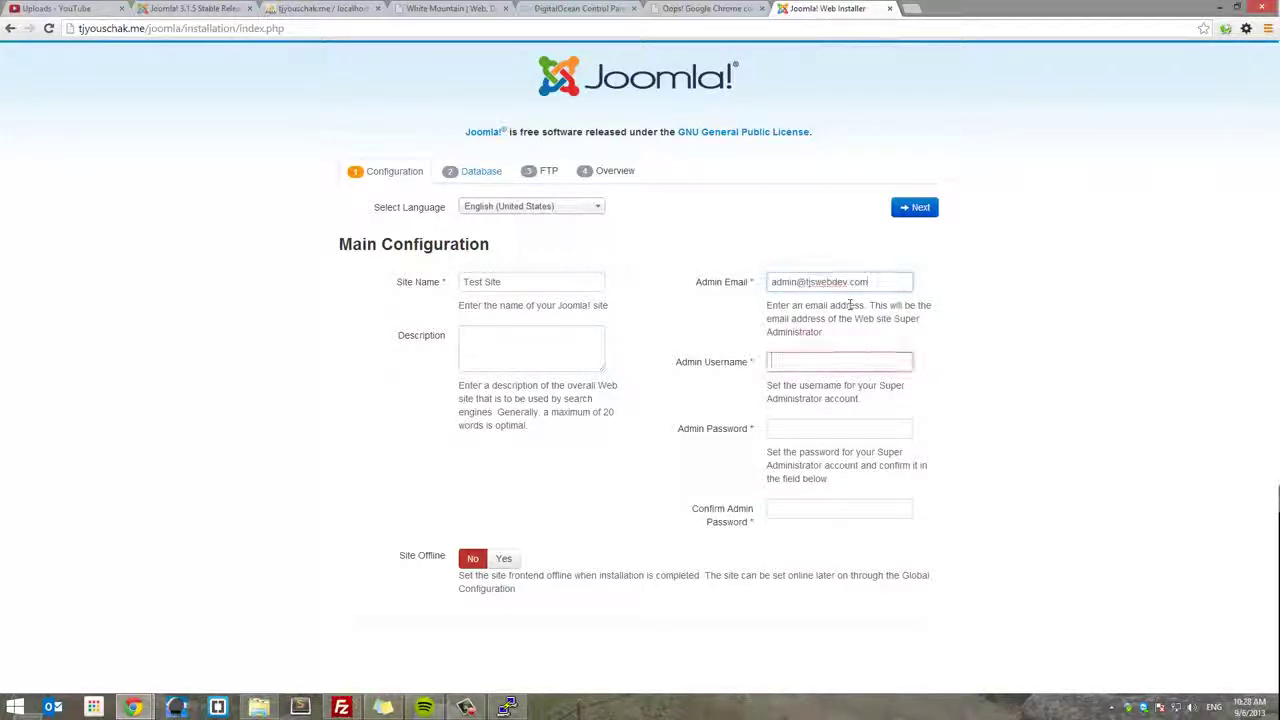
{"action": "type", "text": "admin"}
{"action": "key", "text": "Tab"}
{"action": "type", "text": "p"}
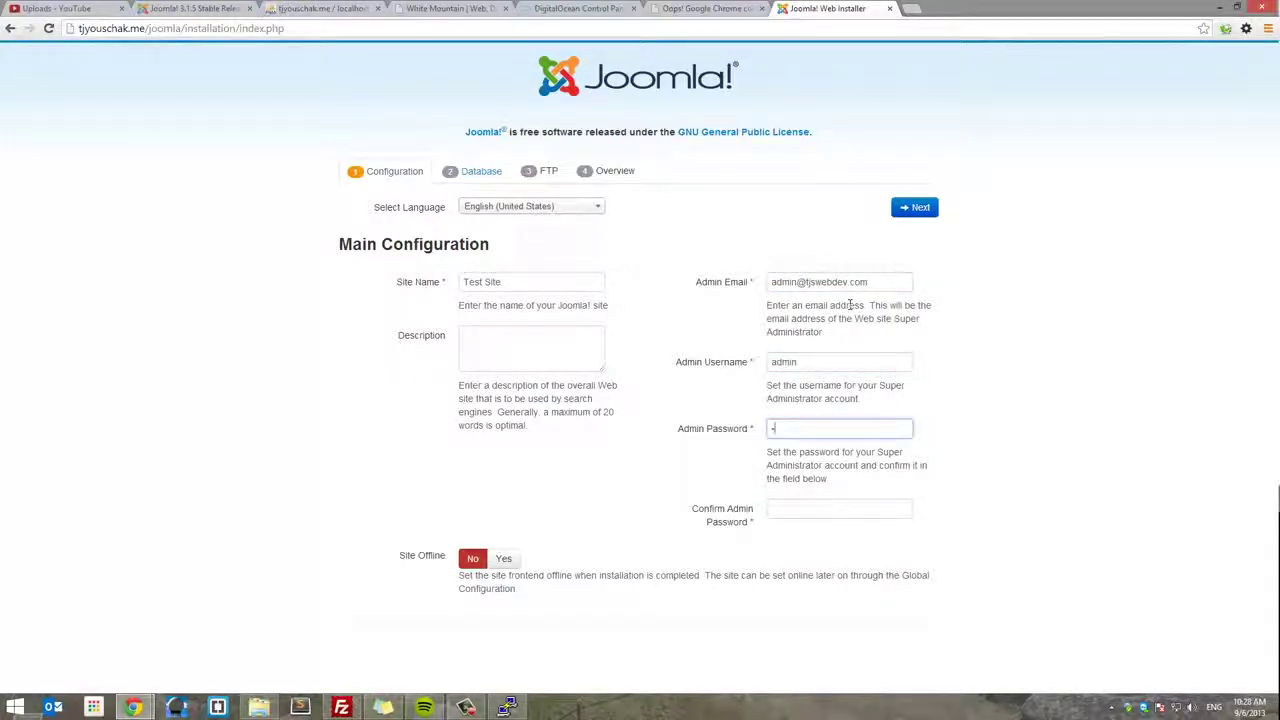
{"action": "type", "text": "rd"}
{"action": "key", "text": "Tab"}
{"action": "type", "text": "pas"}
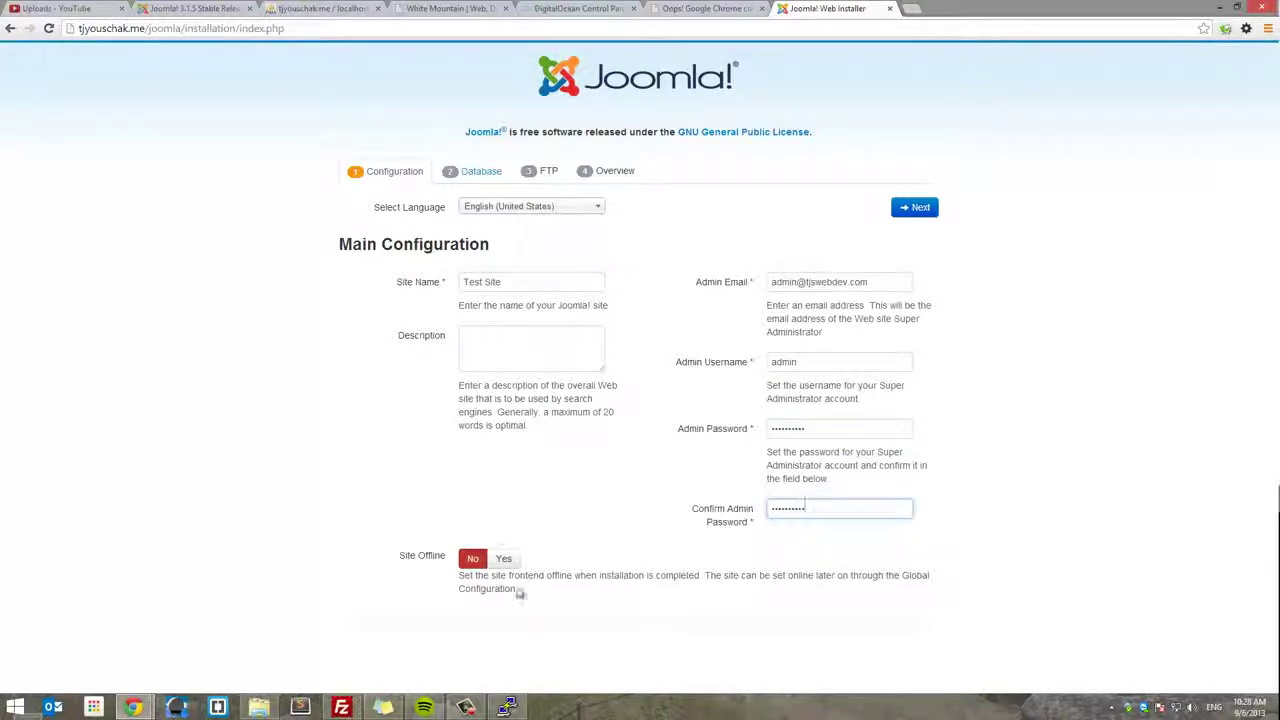
{"action": "left_click", "coordinate": [912, 207]}
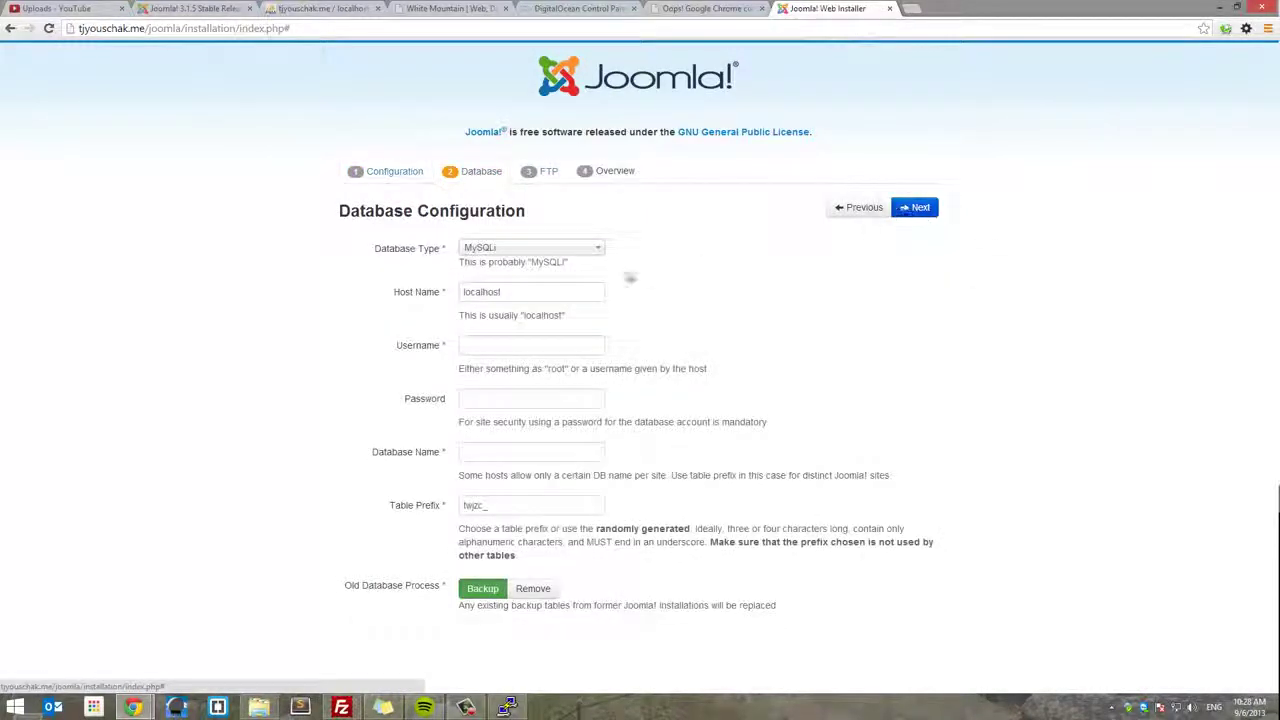
- Choose MySQL as the database type with database username root
{"action": "left_click", "coordinate": [520, 250]}
{"action": "left_click", "coordinate": [517, 266]}
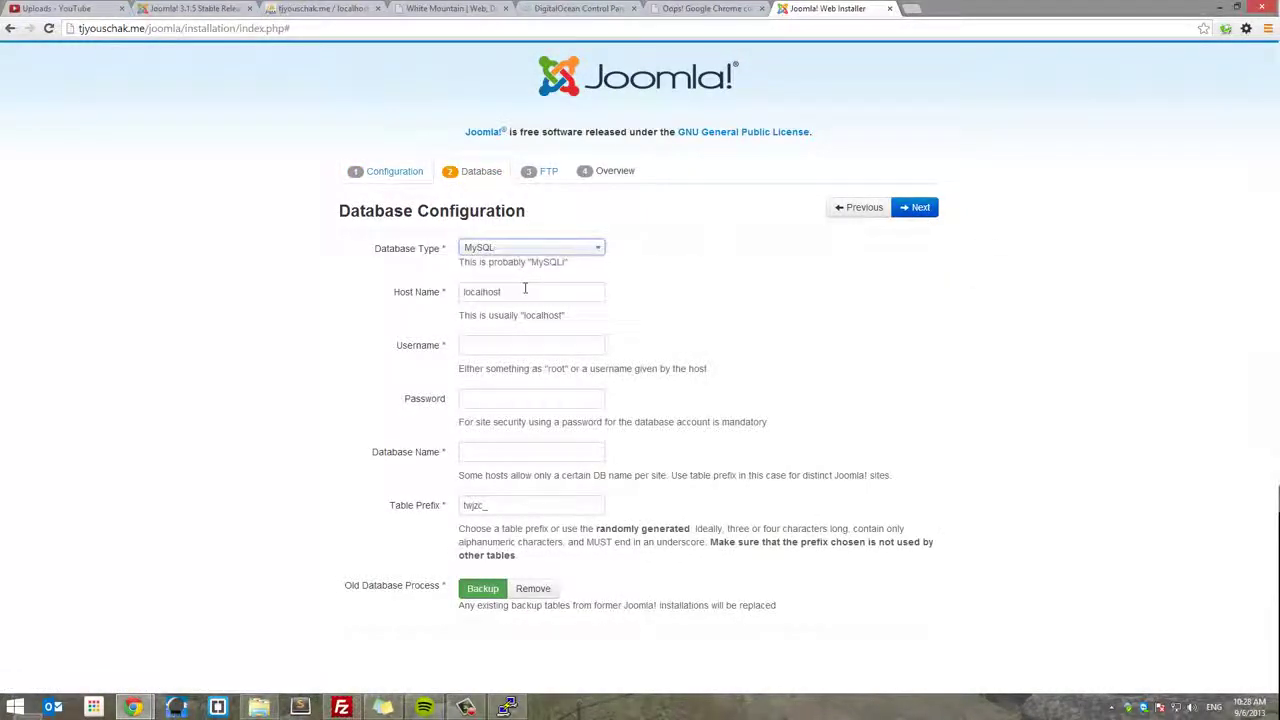
{"action": "key", "text": "Tab"}
{"action": "left_click", "coordinate": [536, 342]}
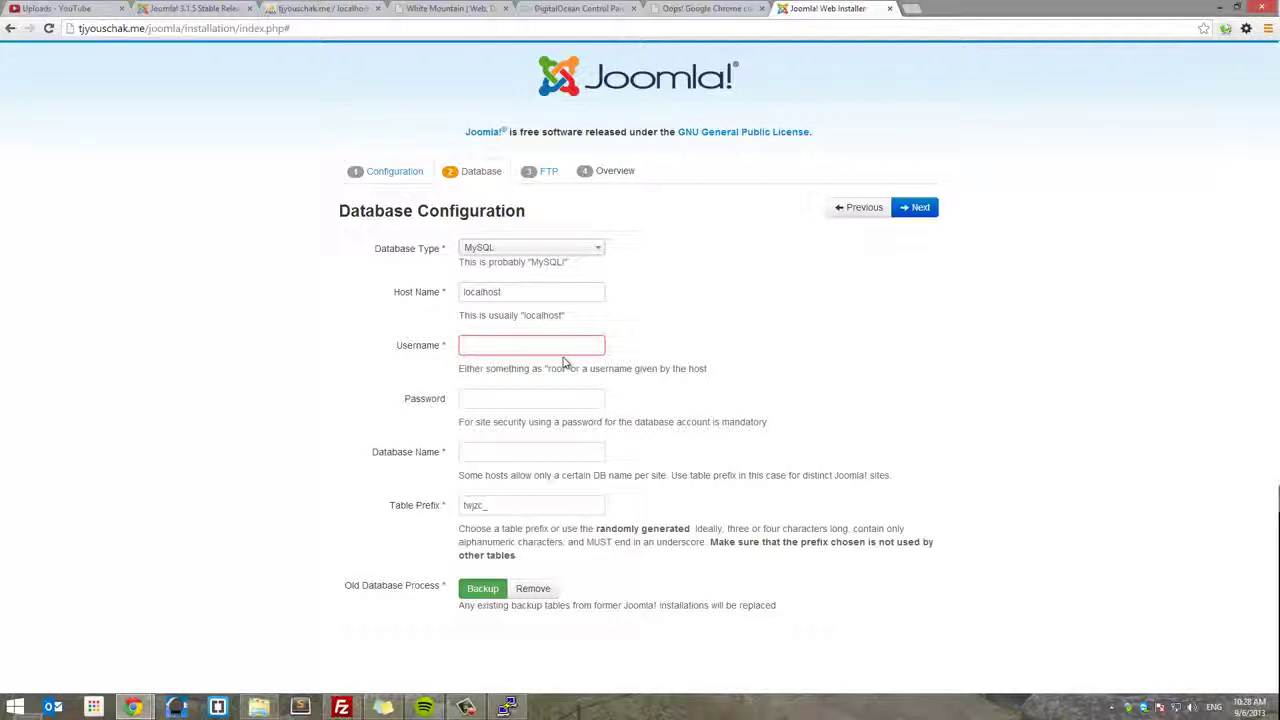
{"action": "type", "text": "root"}
- Paste the stored database password, set database name joomla, and continue to FTP configuration
{"action": "left_click", "coordinate": [592, 398]}
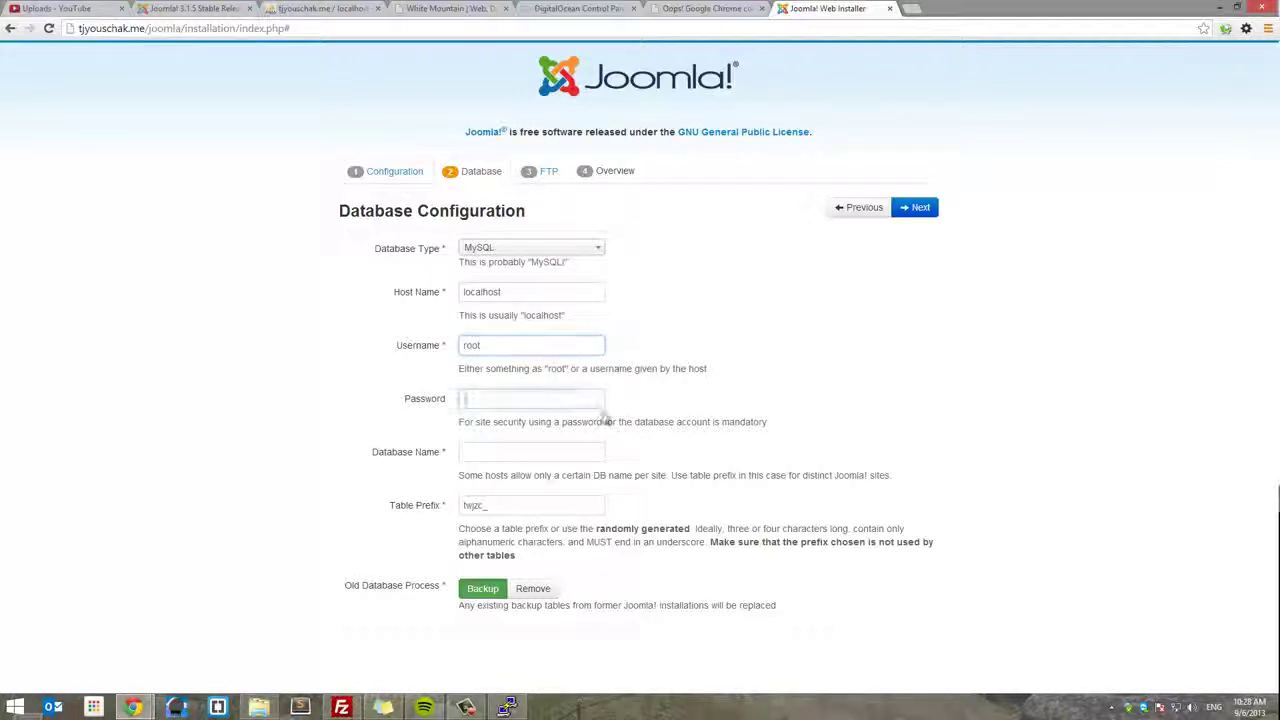
{"action": "type", "text": "p"}
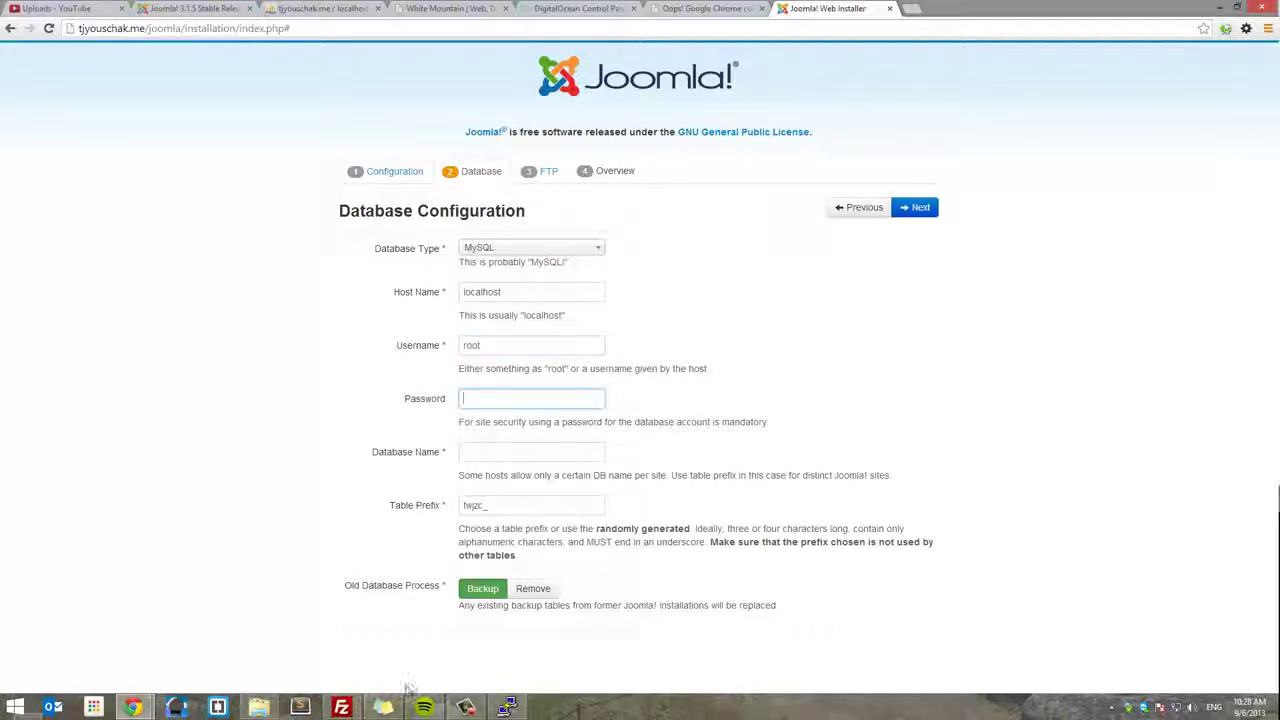
{"action": "left_click", "coordinate": [383, 707]}
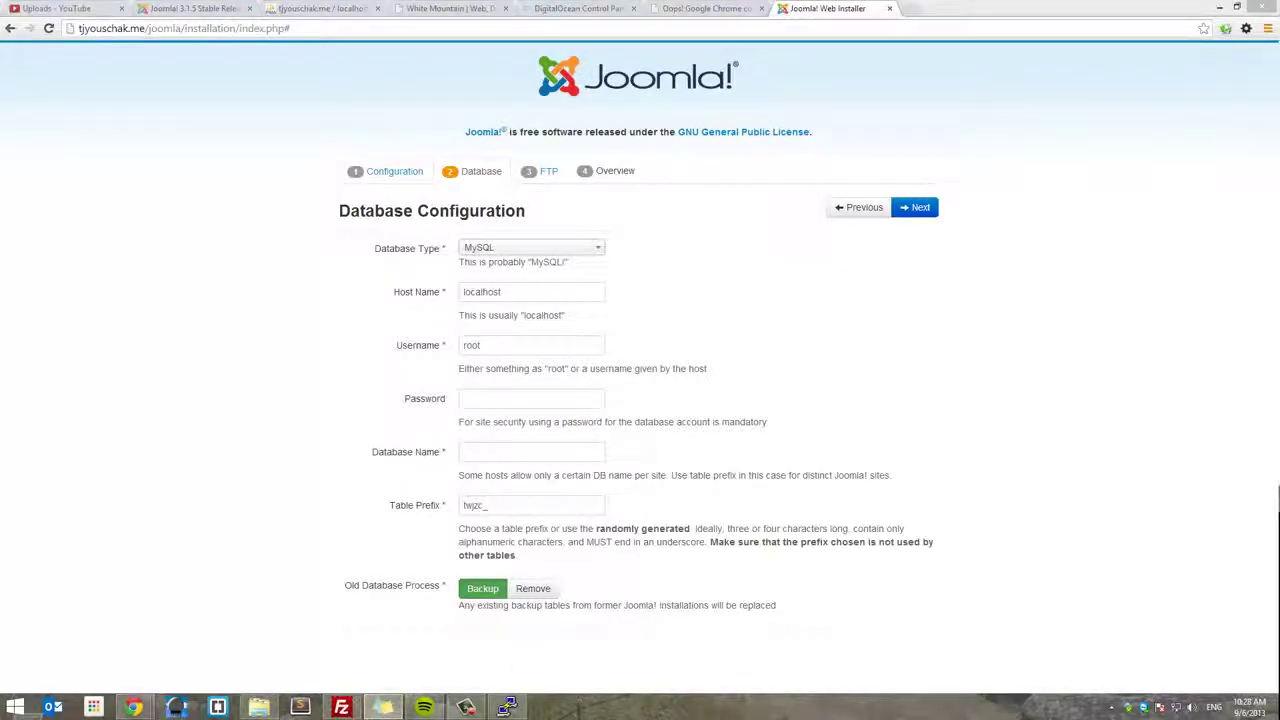
{"action": "left_click", "coordinate": [477, 402]}
{"action": "key", "text": "ctrl+v"}
{"action": "key", "text": "Tab"}
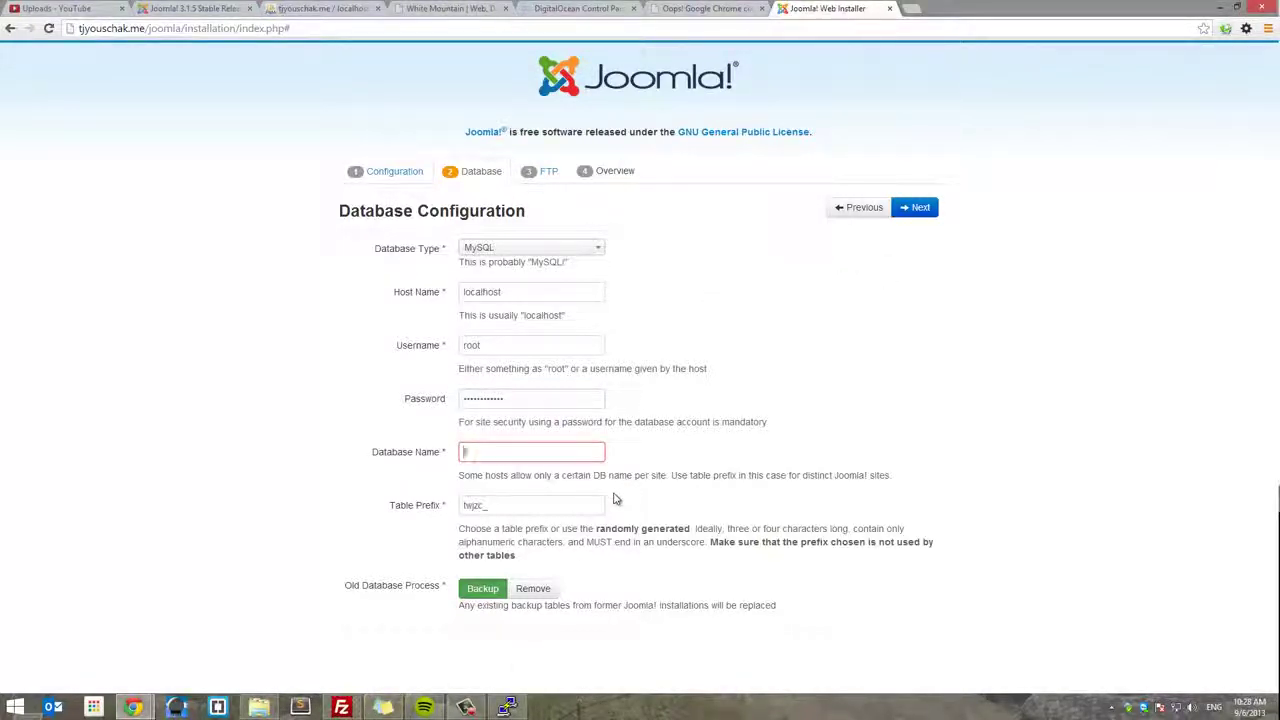
{"action": "type", "text": "joomla"}
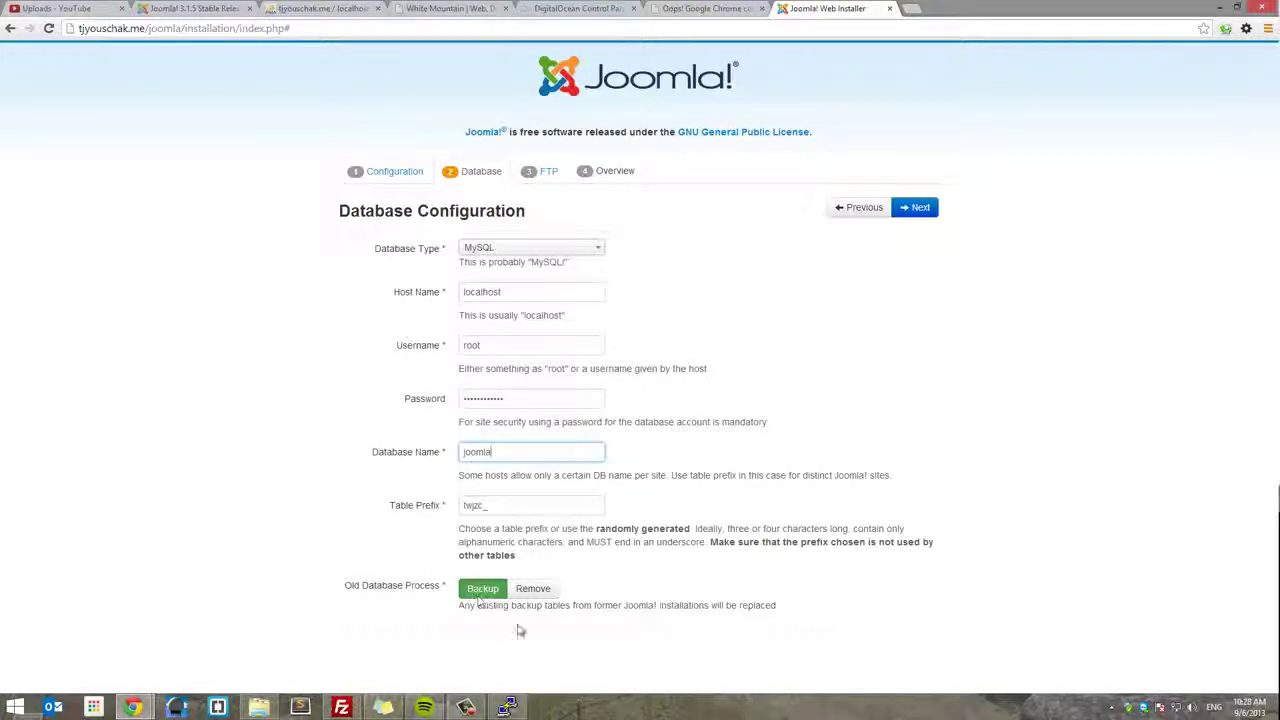
{"action": "left_click", "coordinate": [917, 208]}
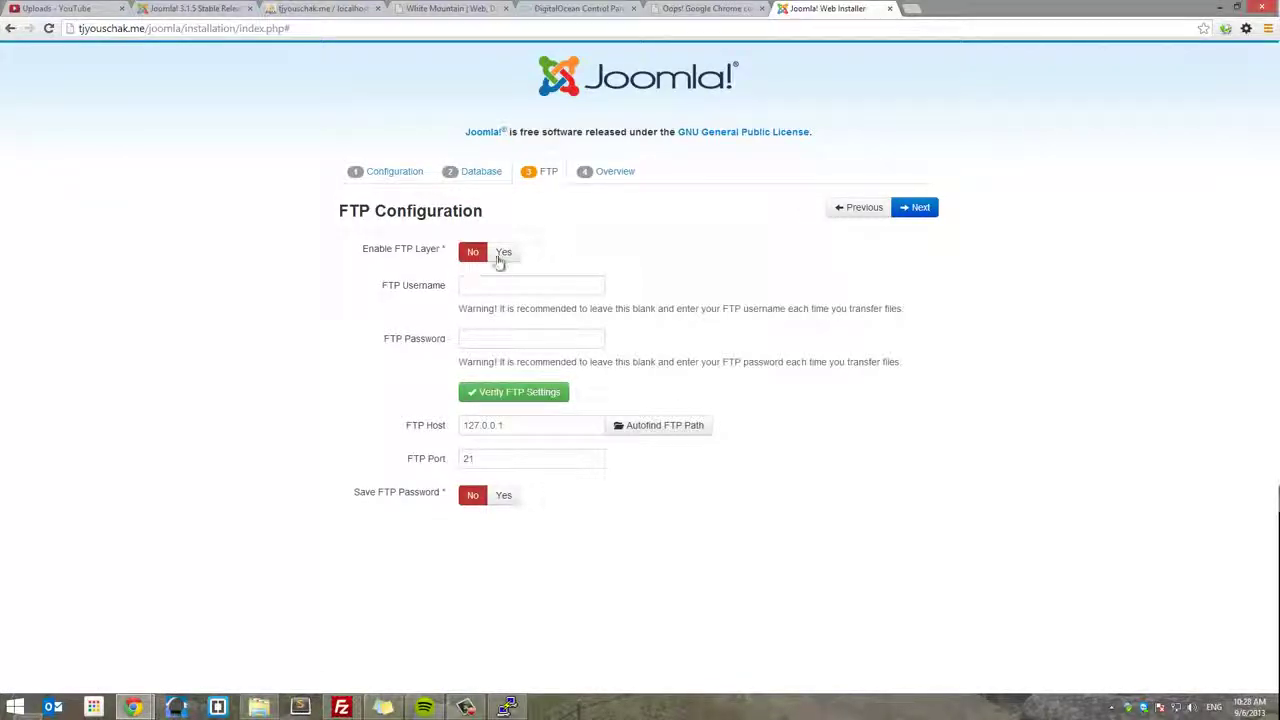
- Enable the FTP layer and enter FTP username root with the pasted FTP password
{"action": "left_click", "coordinate": [502, 254]}
{"action": "left_click", "coordinate": [518, 287]}
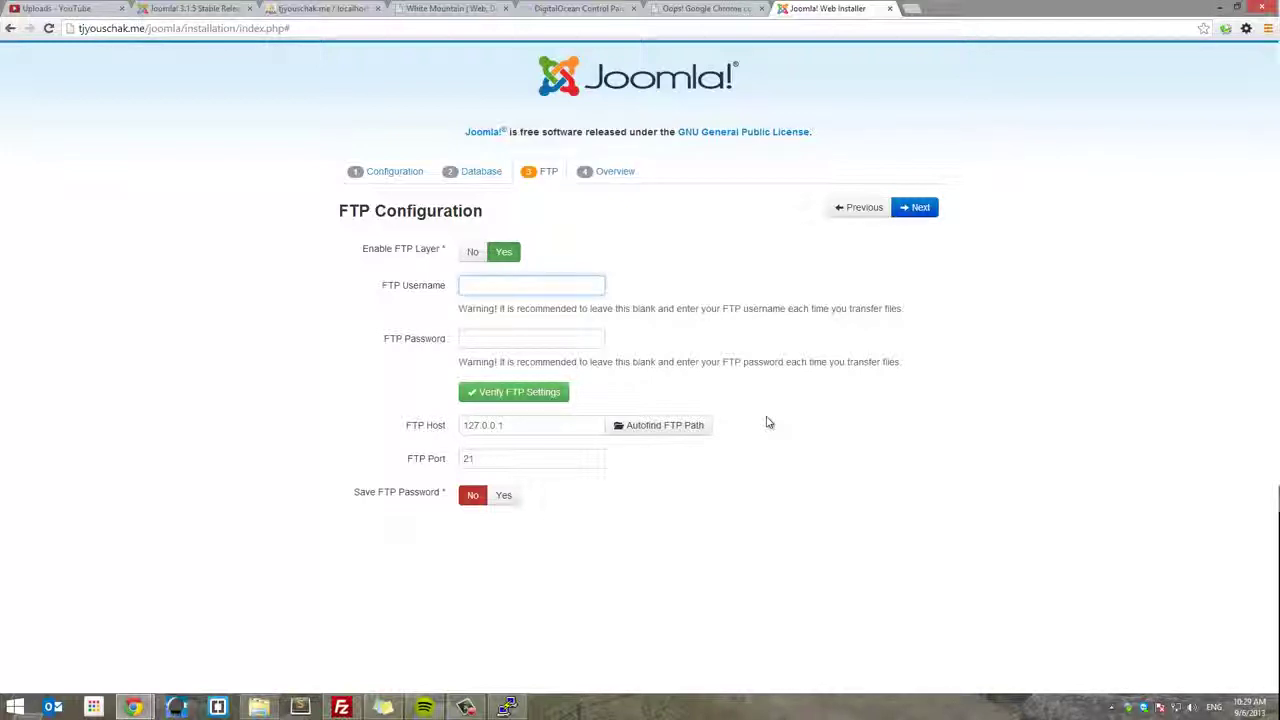
{"action": "type", "text": "root"}
{"action": "key", "text": "Tab"}
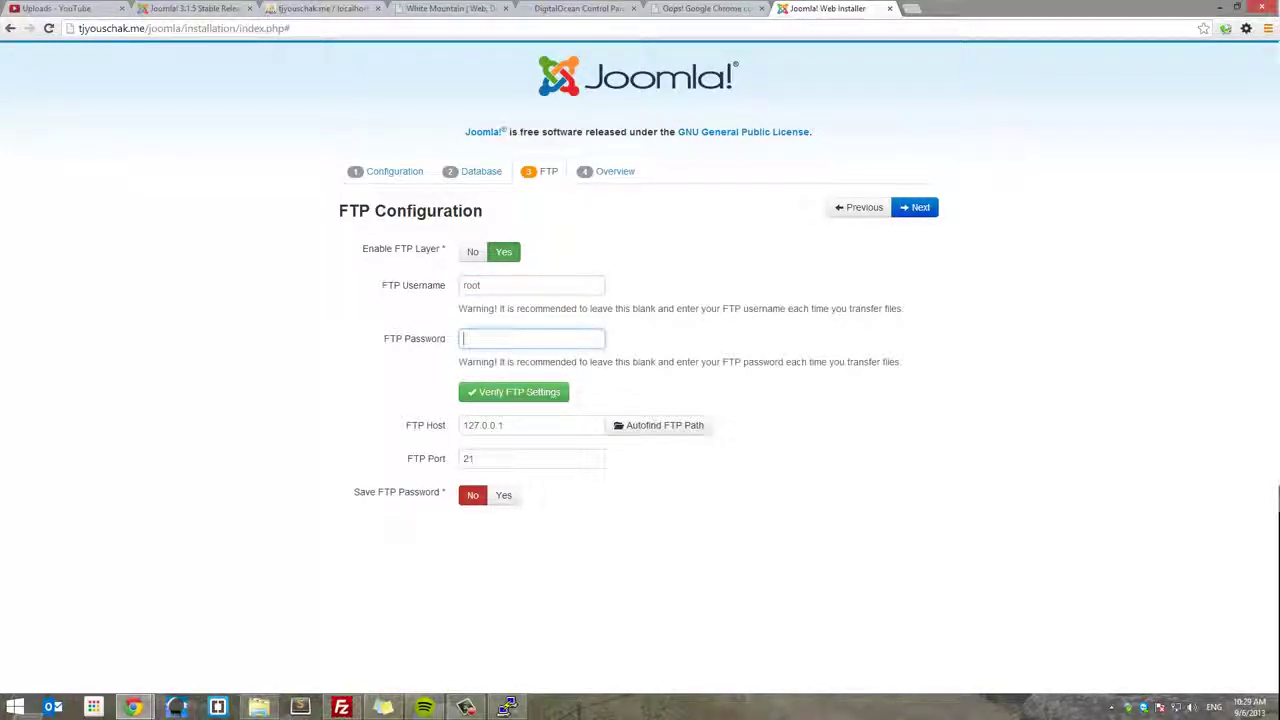
{"action": "key", "text": "alt+Tab"}
{"action": "left_click", "coordinate": [555, 338]}
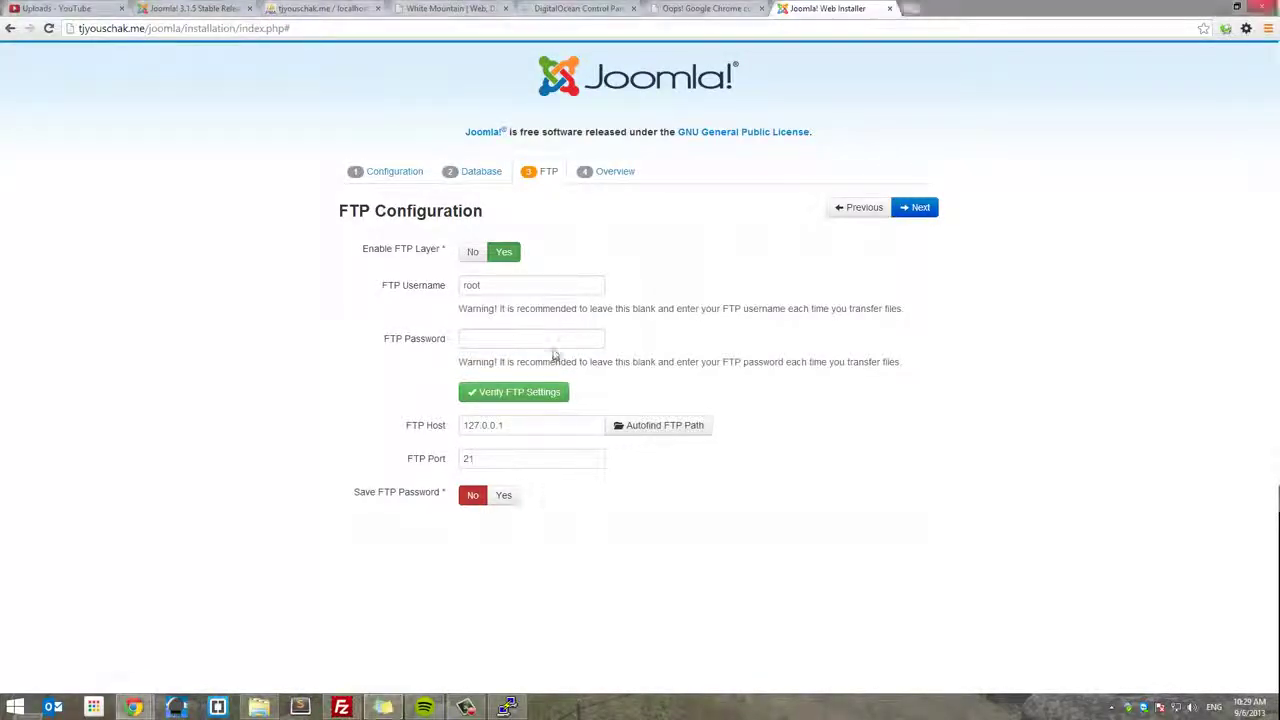
{"action": "key", "text": "ctrl+v"}
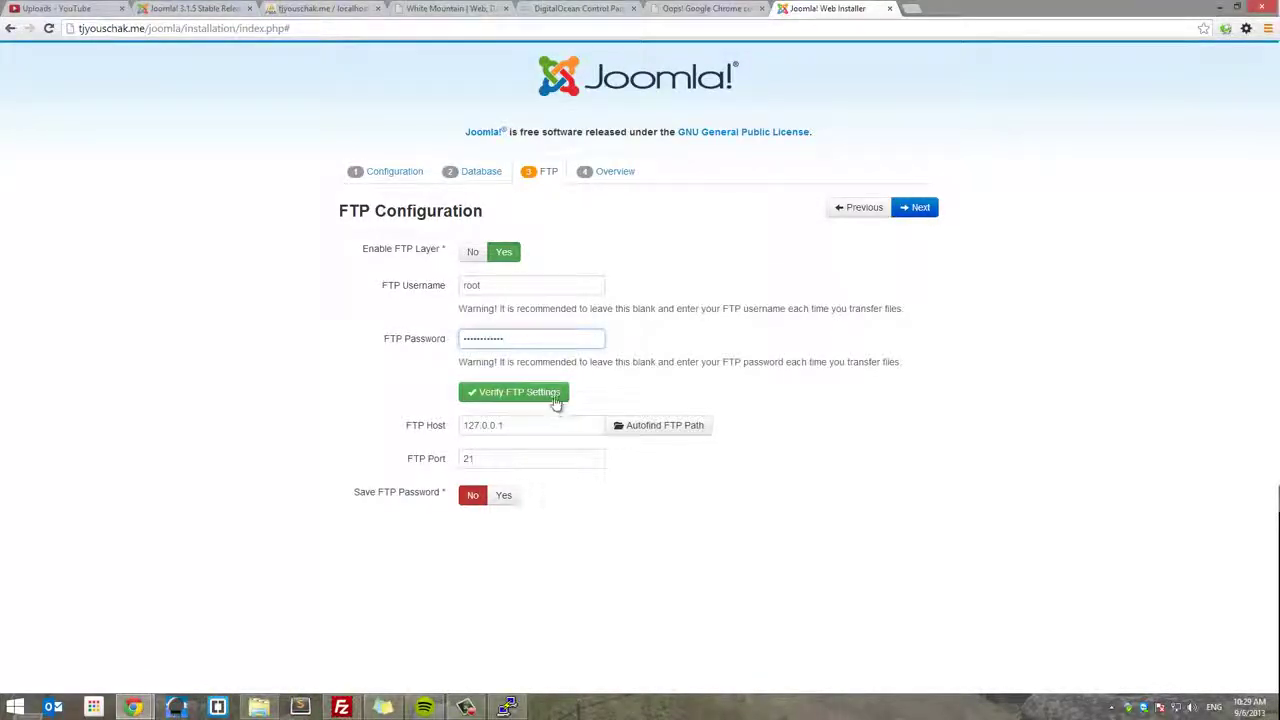
- Verify the FTP settings, save the FTP password, and continue to the Overview step
{"action": "left_click", "coordinate": [557, 398]}
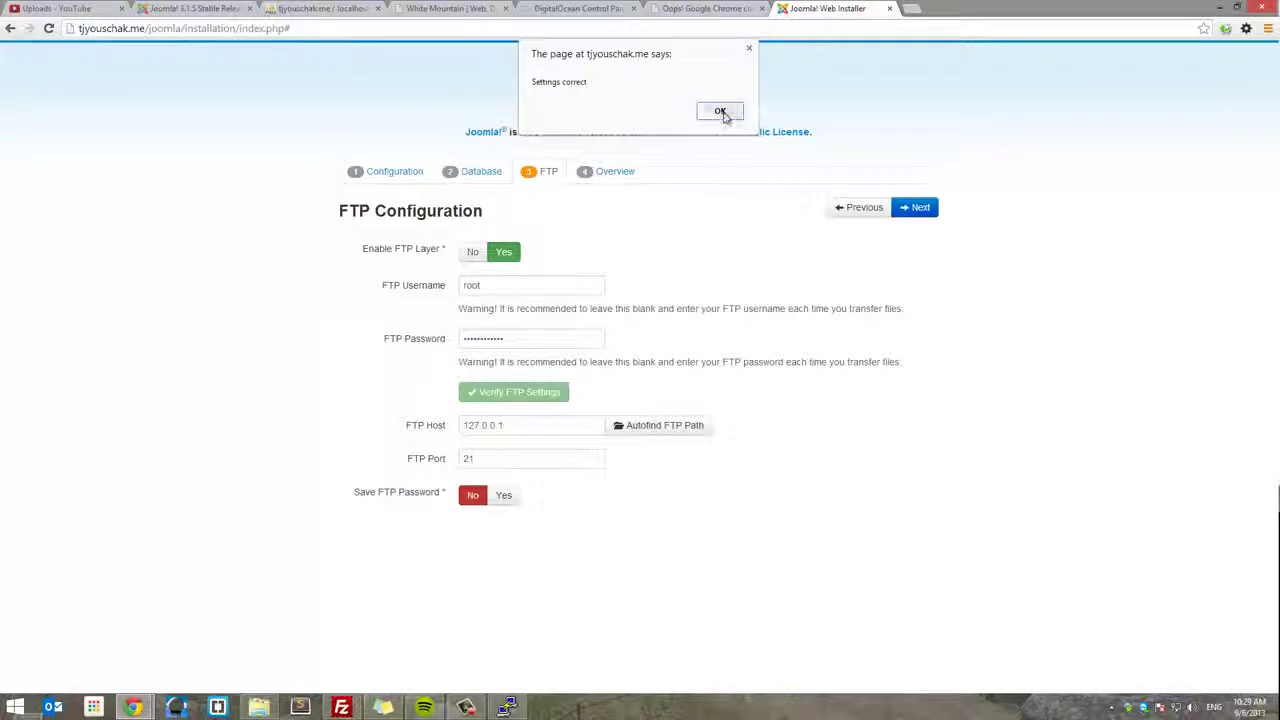
{"action": "left_click", "coordinate": [722, 112]}
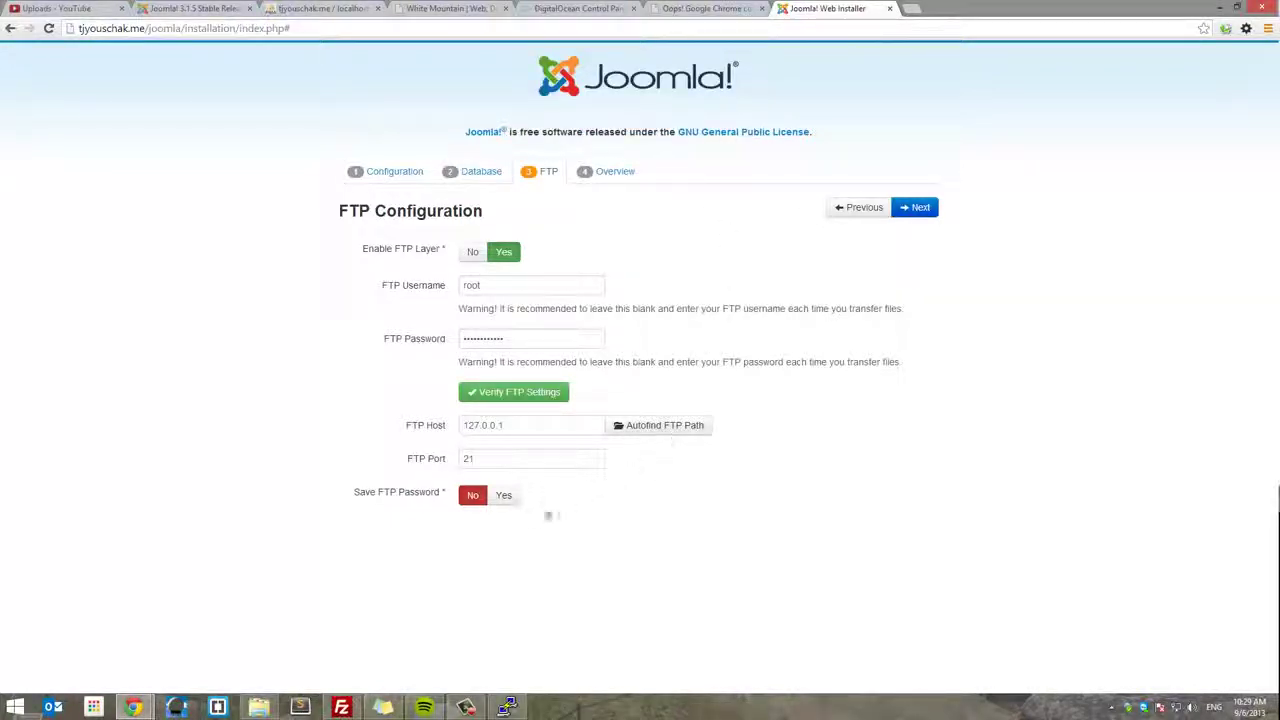
{"action": "left_click", "coordinate": [503, 495]}
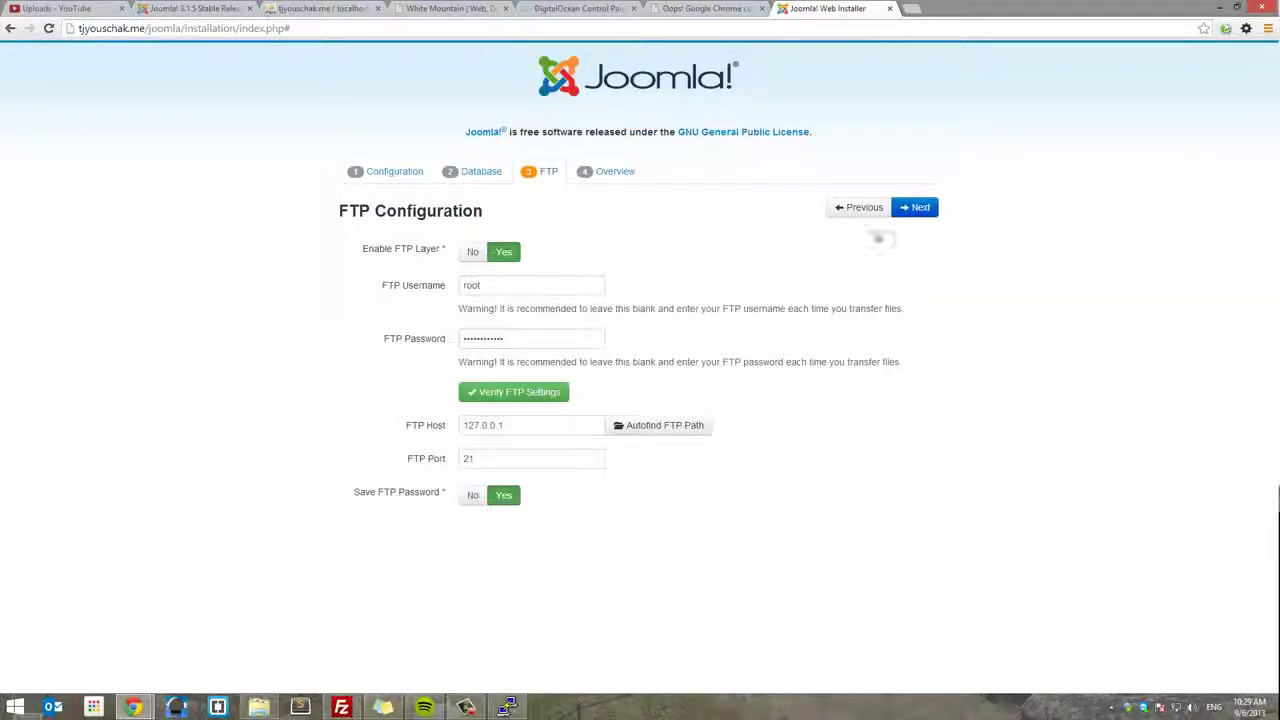
{"action": "left_click", "coordinate": [924, 210]}
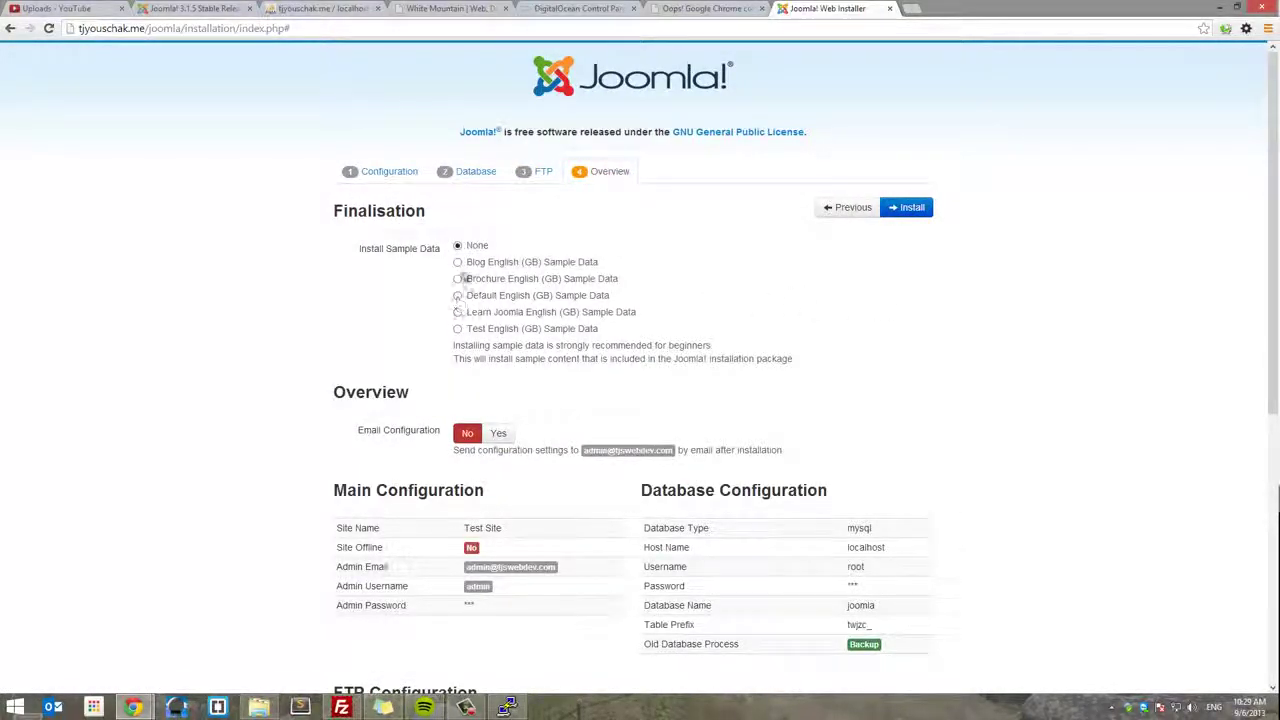
- Choose Default English (GB) sample data, set Email Configuration to Yes, and install Joomla
{"action": "left_click", "coordinate": [457, 295]}
{"action": "scroll", "coordinate": [839, 306], "scroll_direction": "down", "scroll_amount": 1}
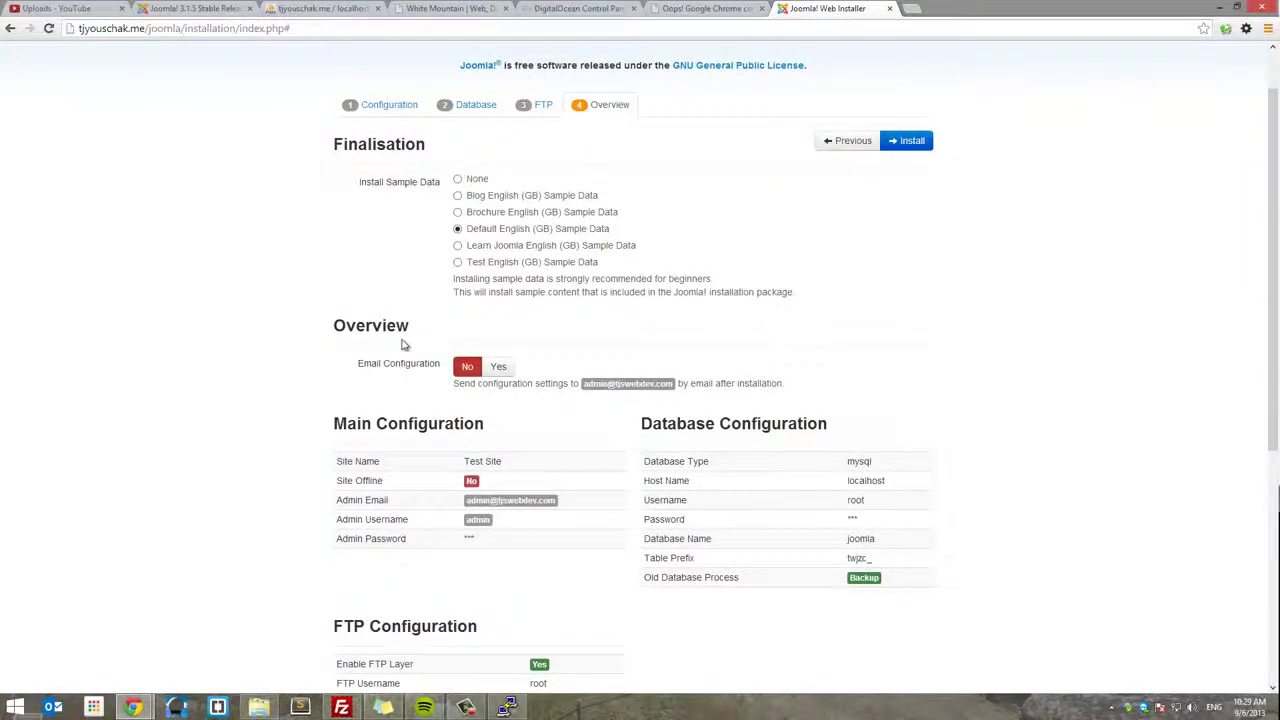
{"action": "scroll", "coordinate": [403, 343], "scroll_direction": "down", "scroll_amount": 1}
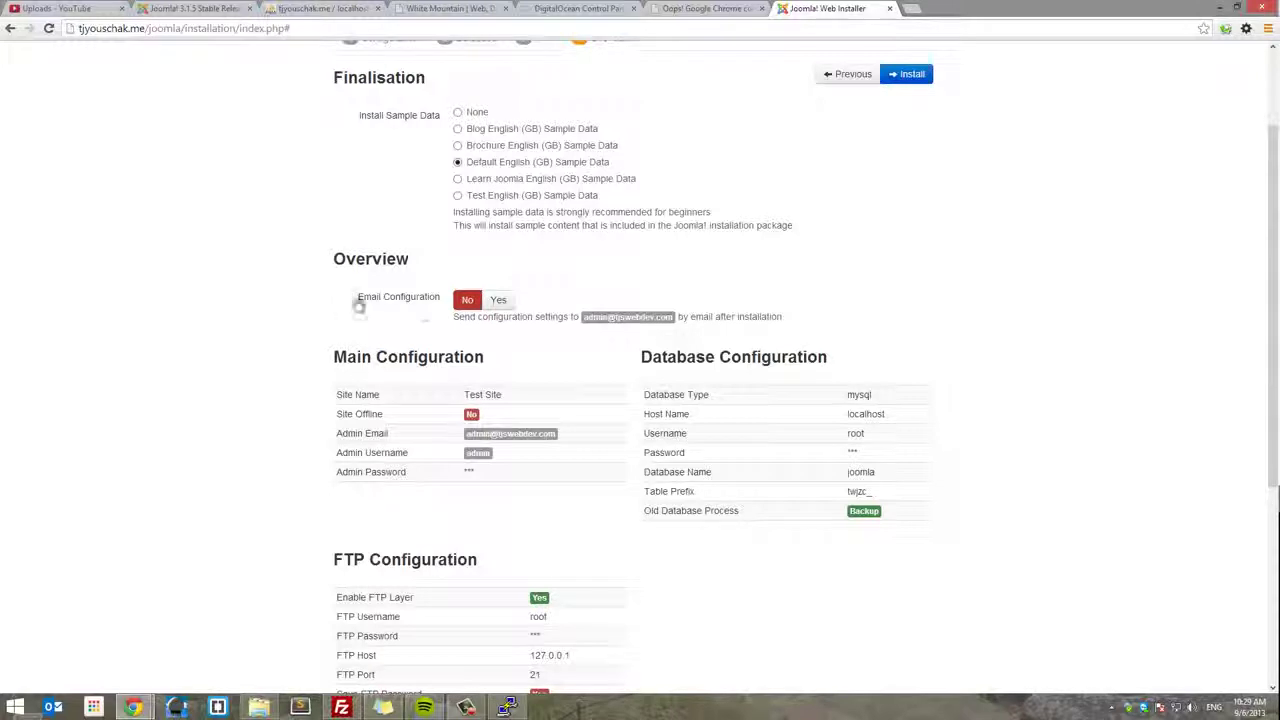
{"action": "left_click", "coordinate": [498, 300]}
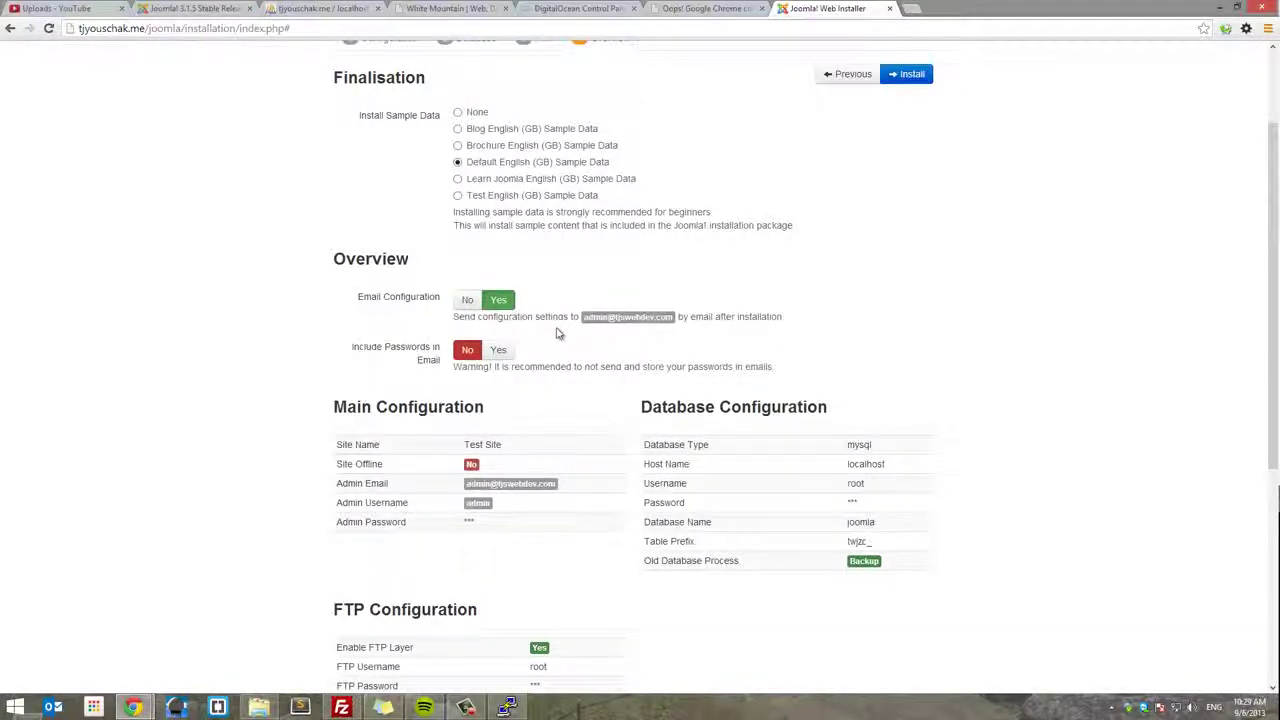
{"action": "scroll", "coordinate": [557, 334], "scroll_direction": "down", "scroll_amount": 1}
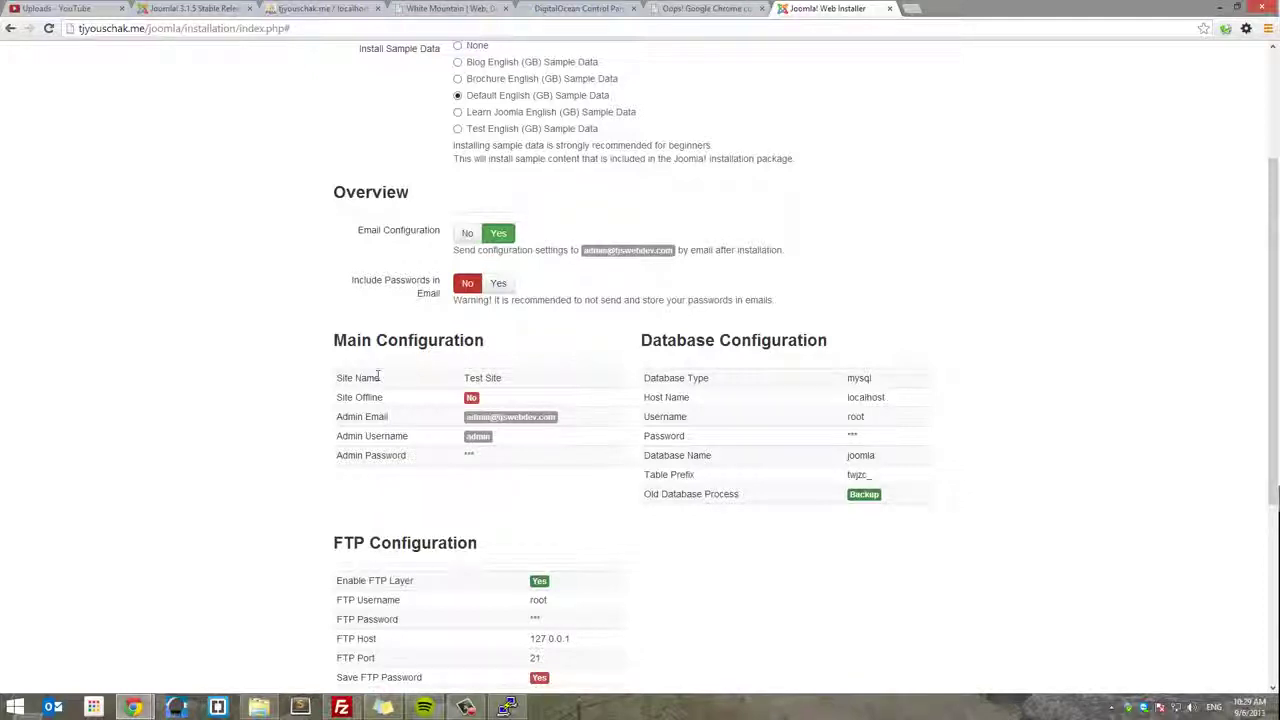
{"action": "scroll", "coordinate": [857, 417], "scroll_direction": "down", "scroll_amount": 5}
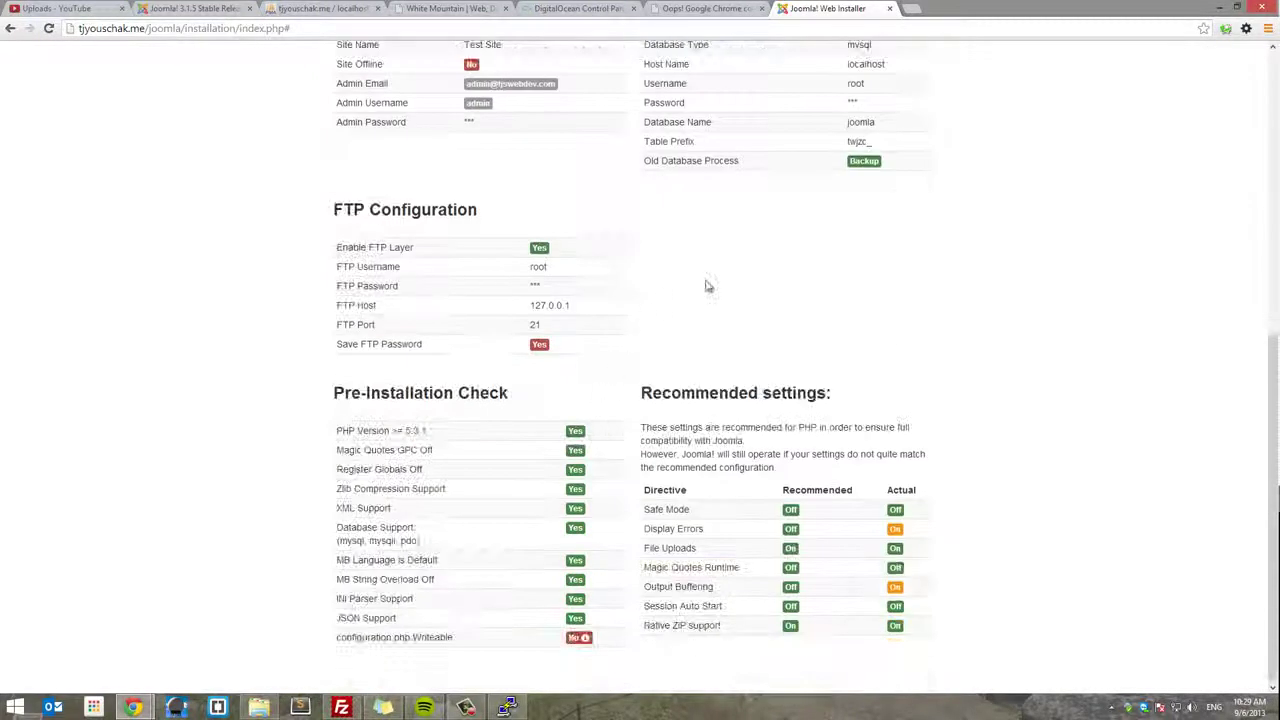
{"action": "scroll", "coordinate": [1014, 400], "scroll_direction": "up", "scroll_amount": 8}
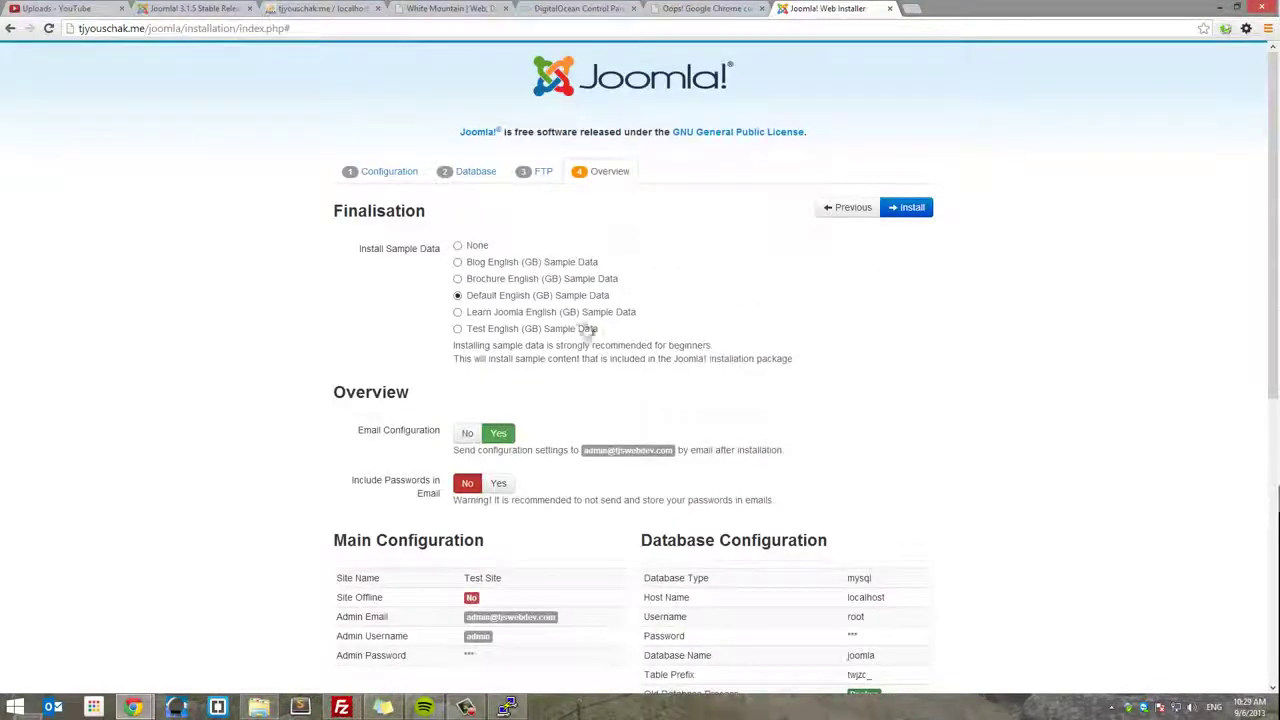
{"action": "scroll", "coordinate": [869, 329], "scroll_direction": "down", "scroll_amount": 3}
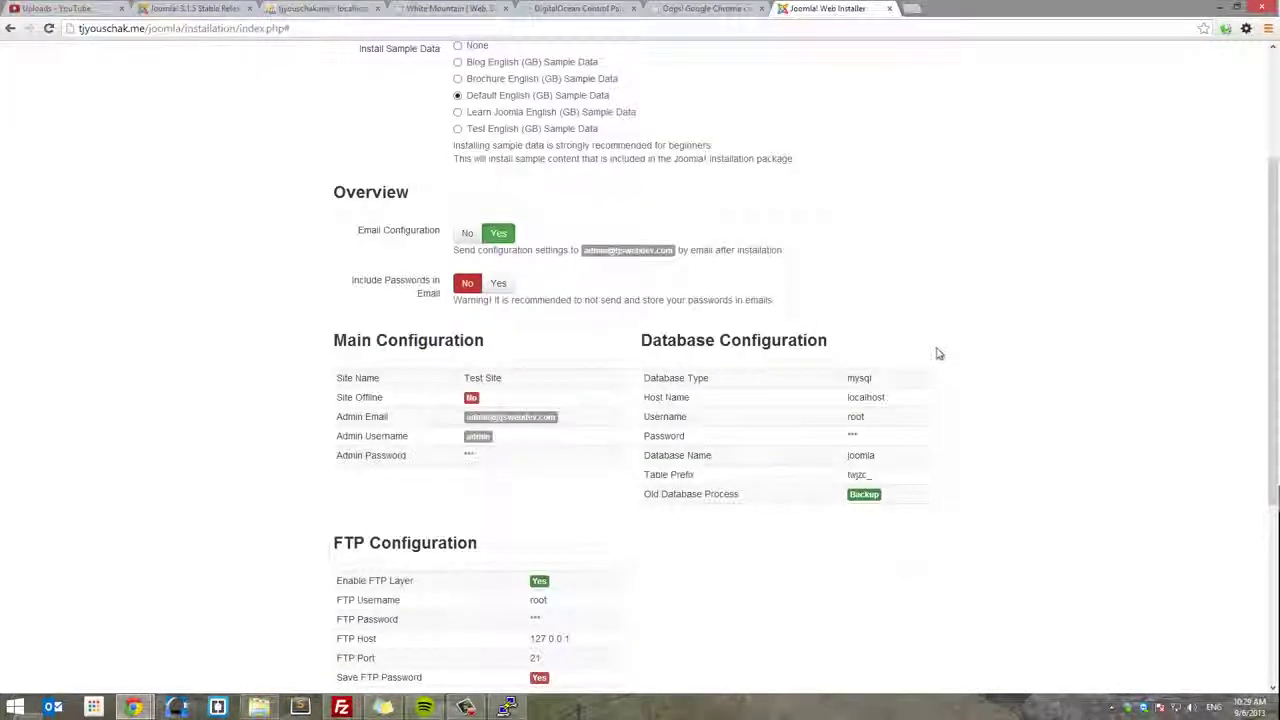
{"action": "scroll", "coordinate": [937, 353], "scroll_direction": "up", "scroll_amount": 3}
{"action": "left_click", "coordinate": [918, 208]}
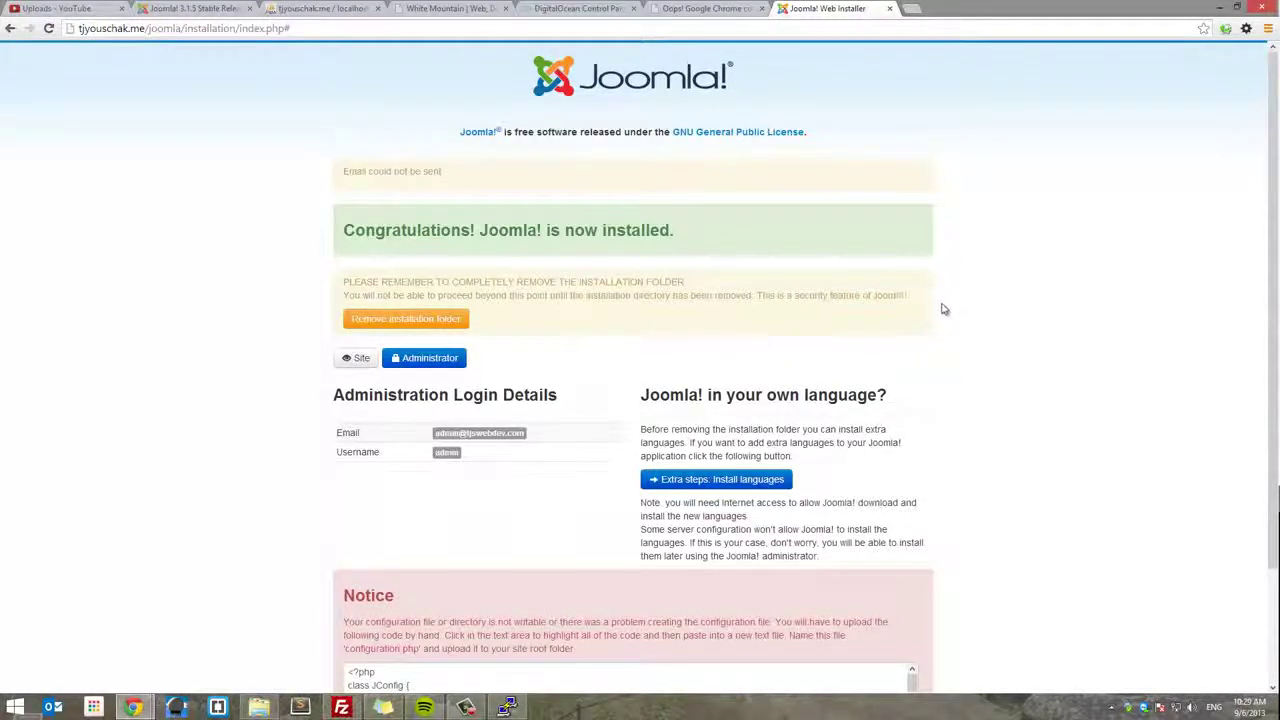
- Try removing the installation folder and read the resulting could-not-delete error notice
{"action": "scroll", "coordinate": [888, 325], "scroll_direction": "down", "scroll_amount": 1}
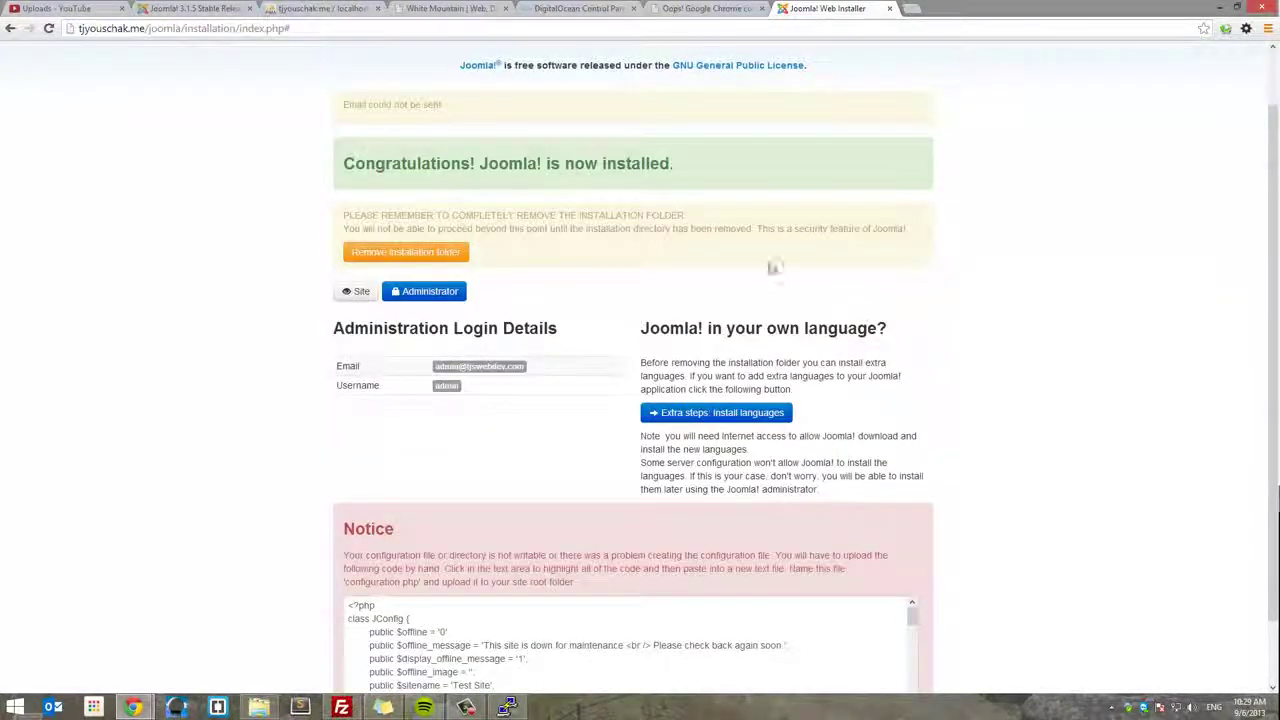
{"action": "left_click", "coordinate": [462, 257]}
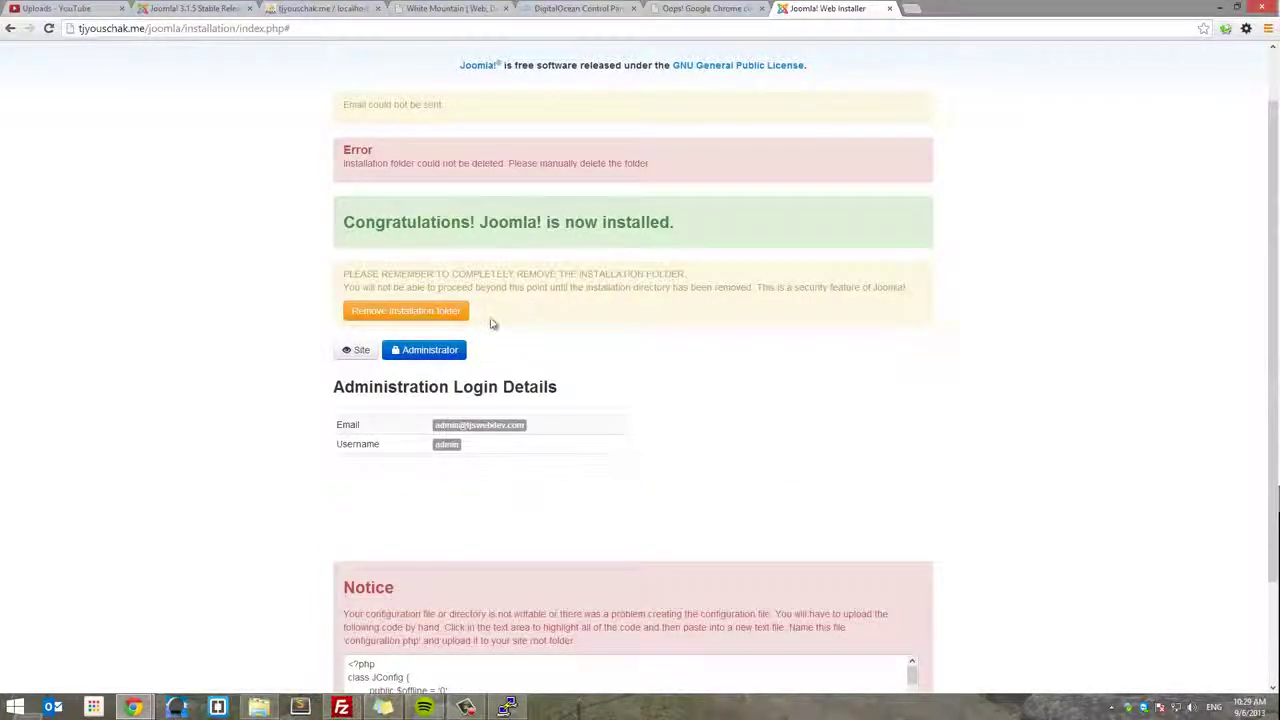
{"action": "scroll", "coordinate": [540, 326], "scroll_direction": "down", "scroll_amount": 1}
{"action": "scroll", "coordinate": [594, 330], "scroll_direction": "down", "scroll_amount": 1}
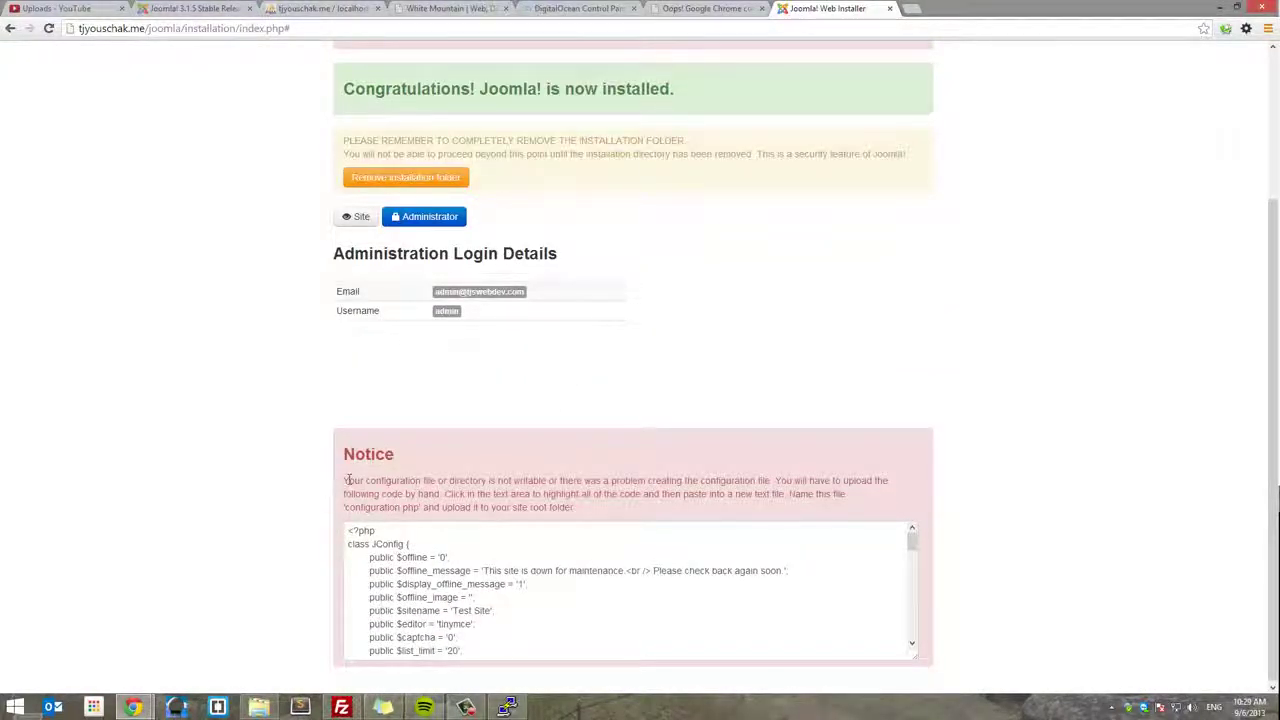
{"action": "left_click_drag", "start_coordinate": [348, 480], "coordinate": [585, 480]}
{"action": "left_click", "coordinate": [585, 480]}
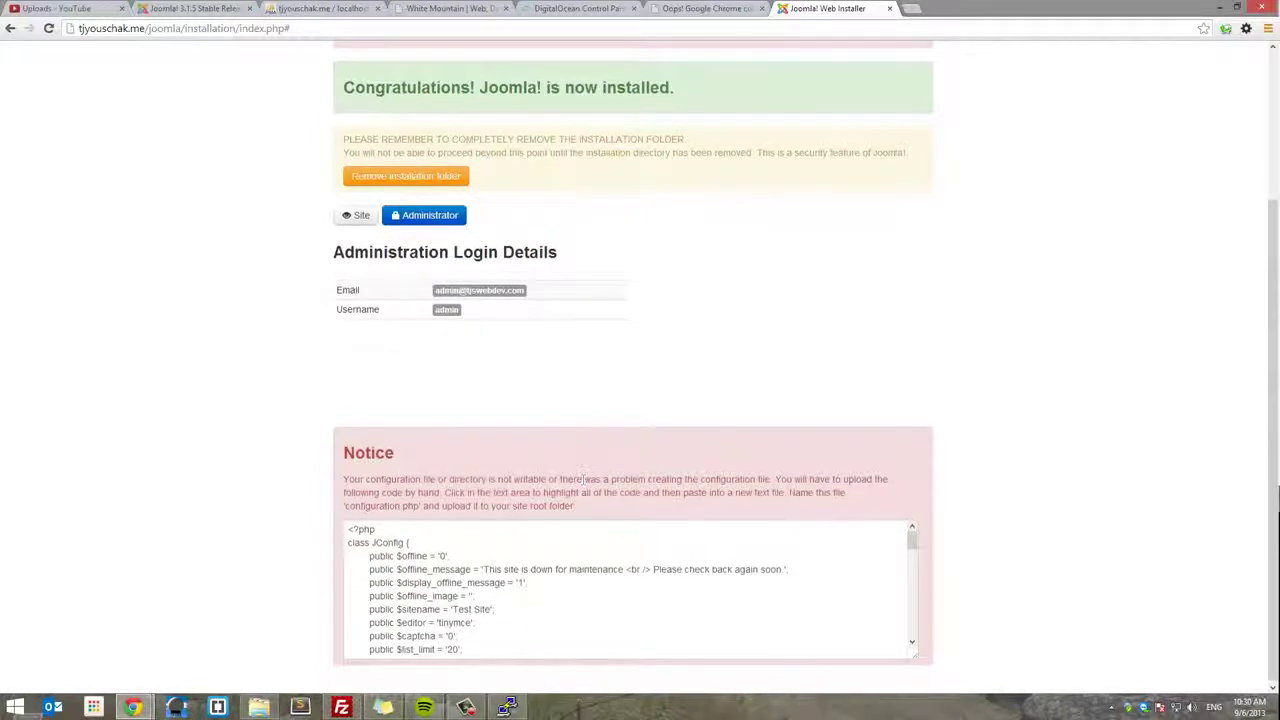
- Close web.config.txt in Notepad++ and bring FileZilla's joomla folder listing to the front
{"action": "left_click", "coordinate": [341, 708]}
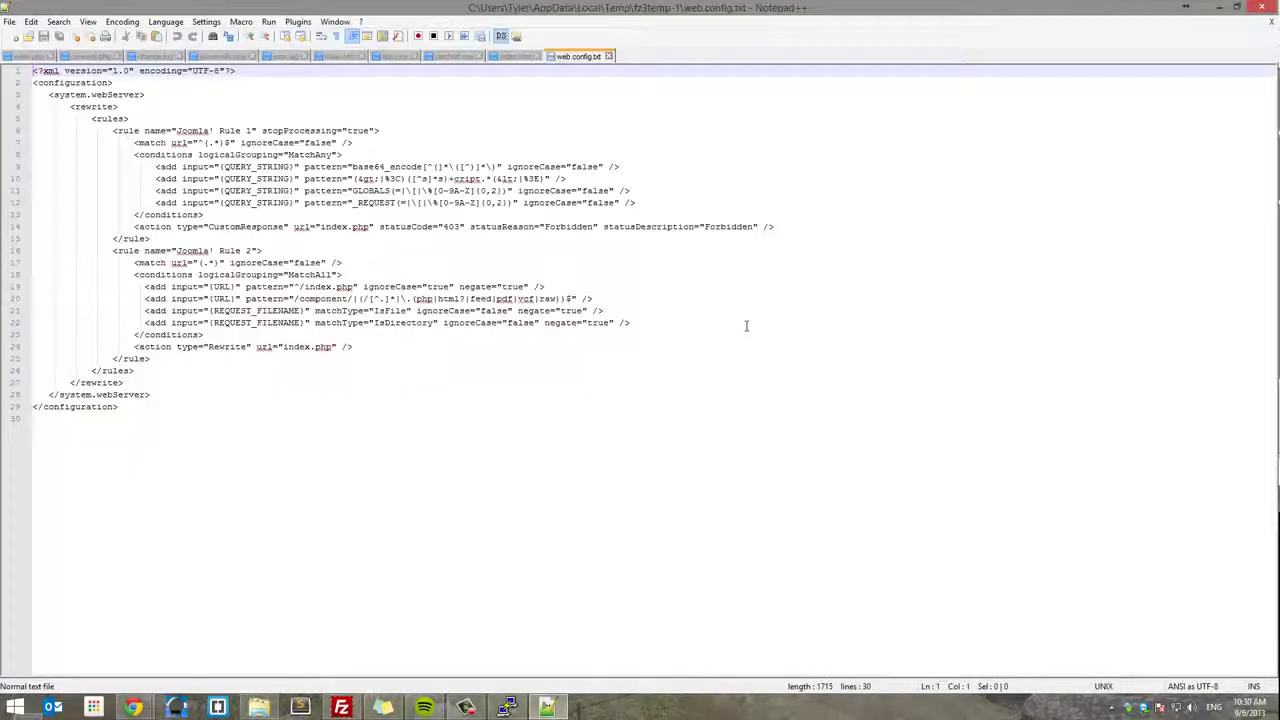
{"action": "left_click", "coordinate": [1265, 7]}
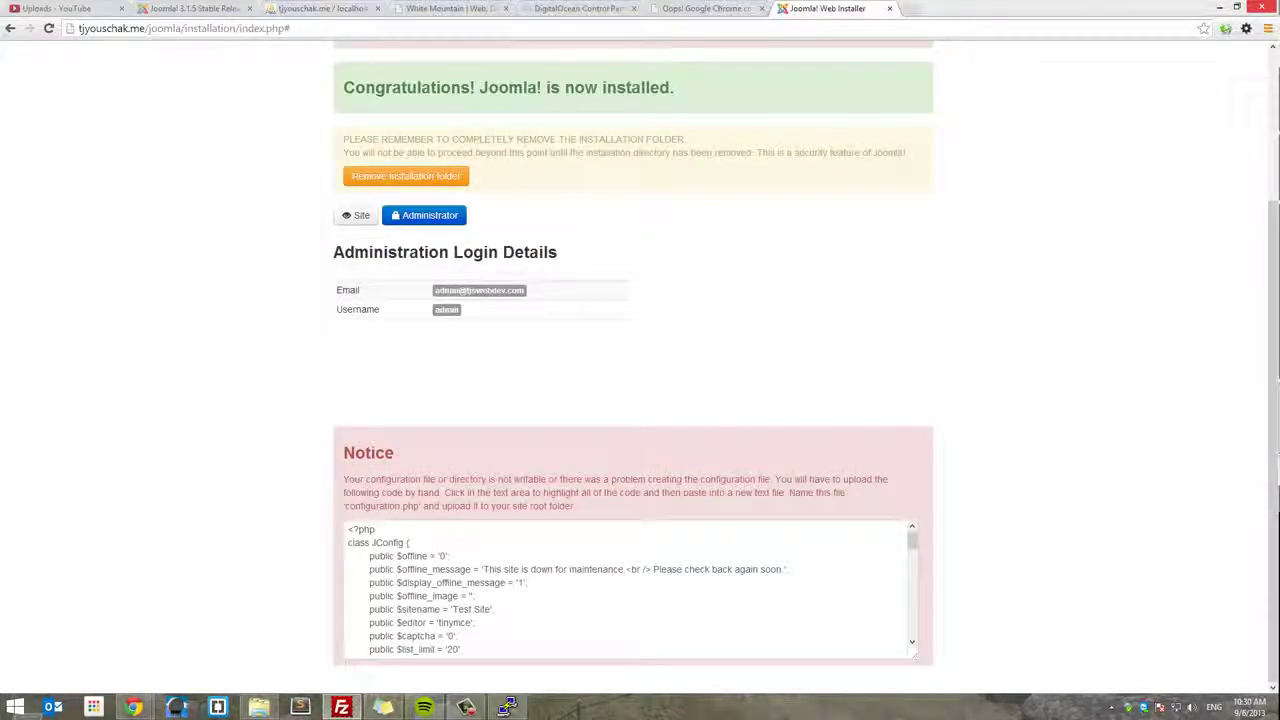
{"action": "left_click", "coordinate": [640, 493]}
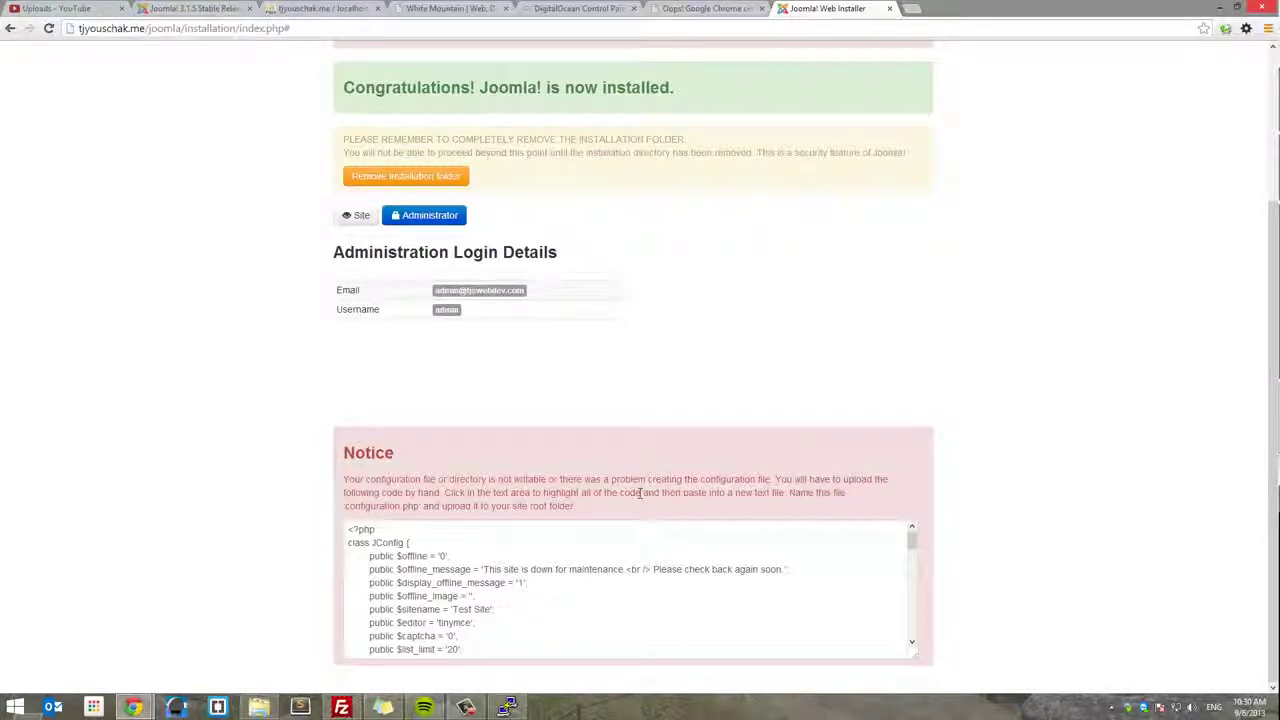
{"action": "scroll", "coordinate": [642, 496], "scroll_direction": "up", "scroll_amount": 2}
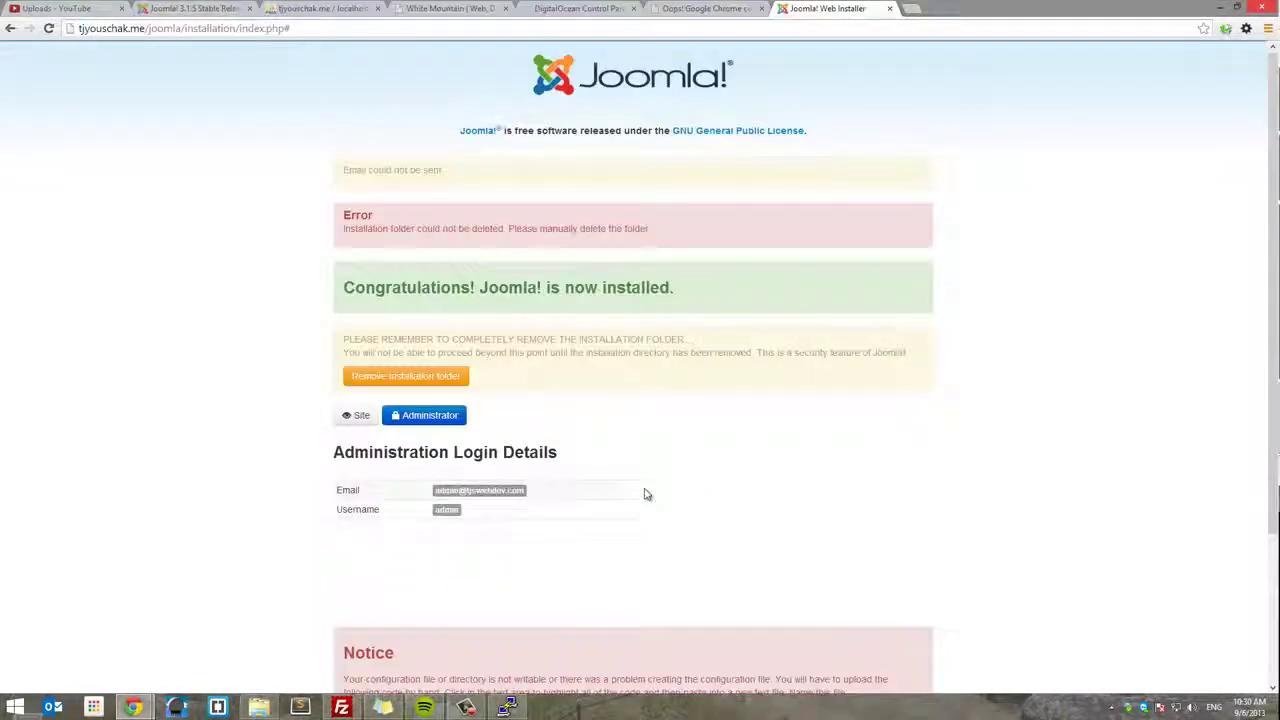
{"action": "scroll", "coordinate": [645, 494], "scroll_direction": "down", "scroll_amount": 2}
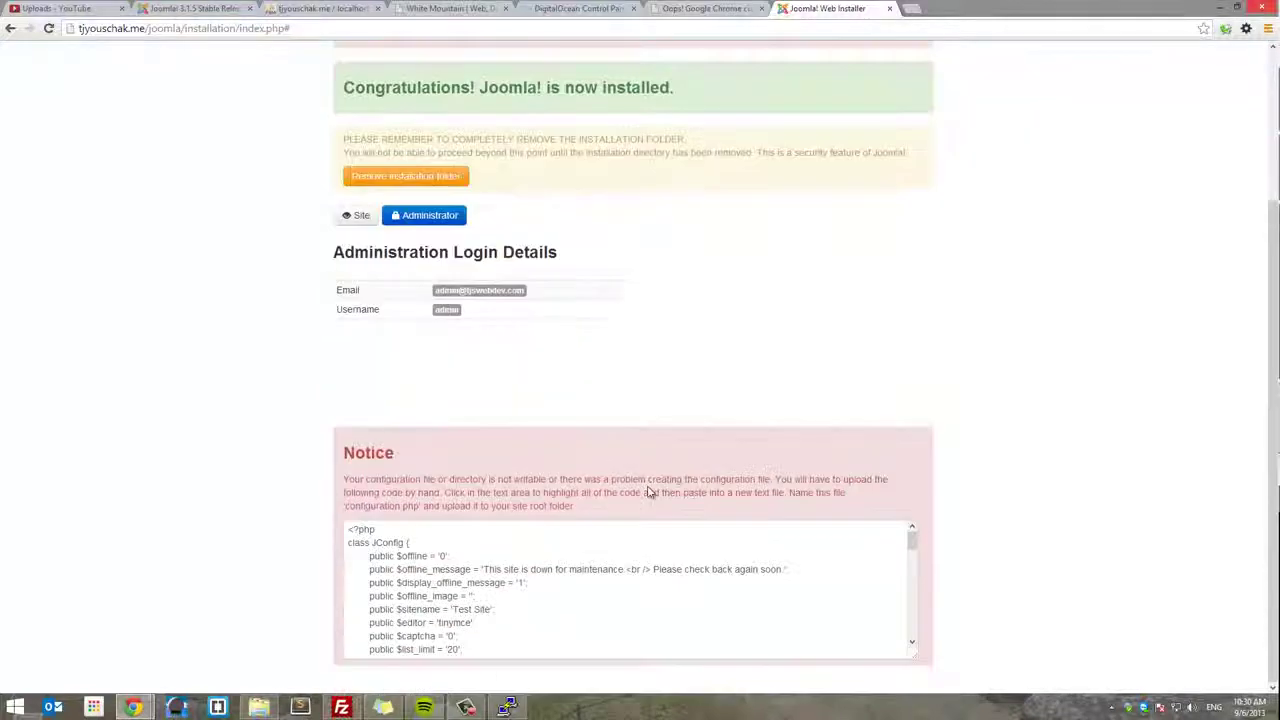
{"action": "key", "text": "alt+Tab"}
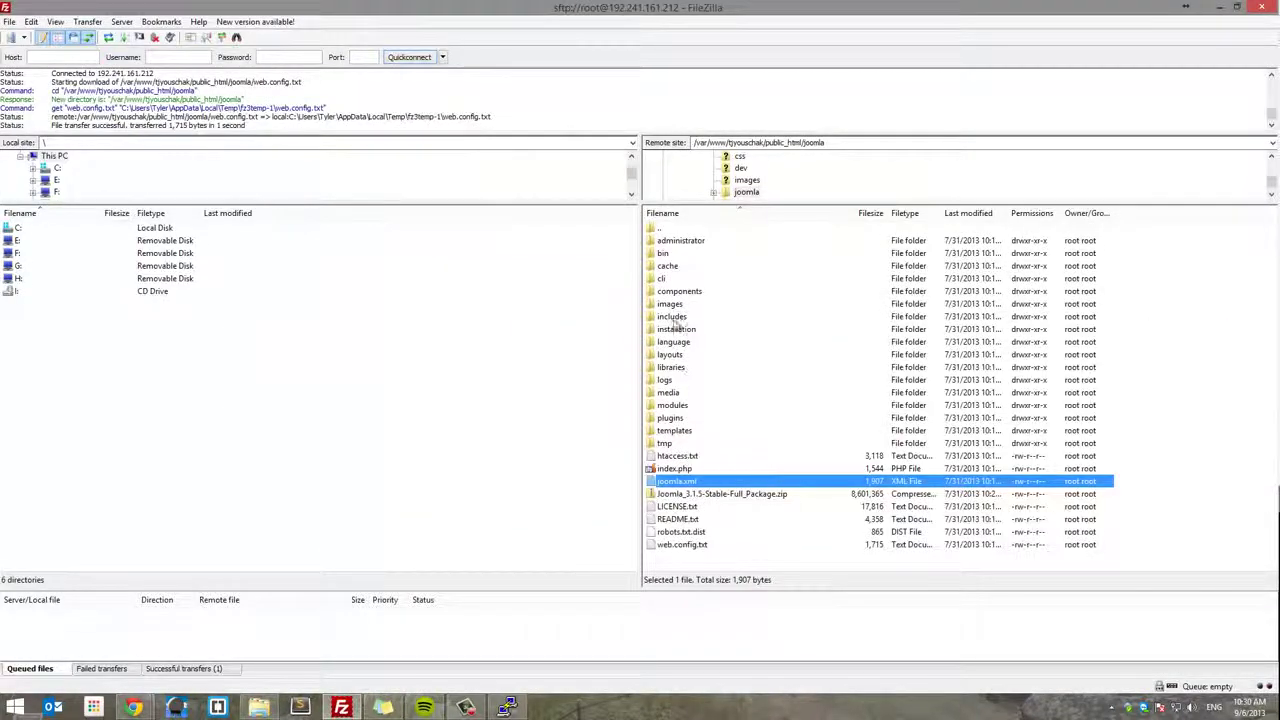
- Delete the 'installation' folder and its contents from the server's joomla directory
{"action": "left_click", "coordinate": [686, 331]}
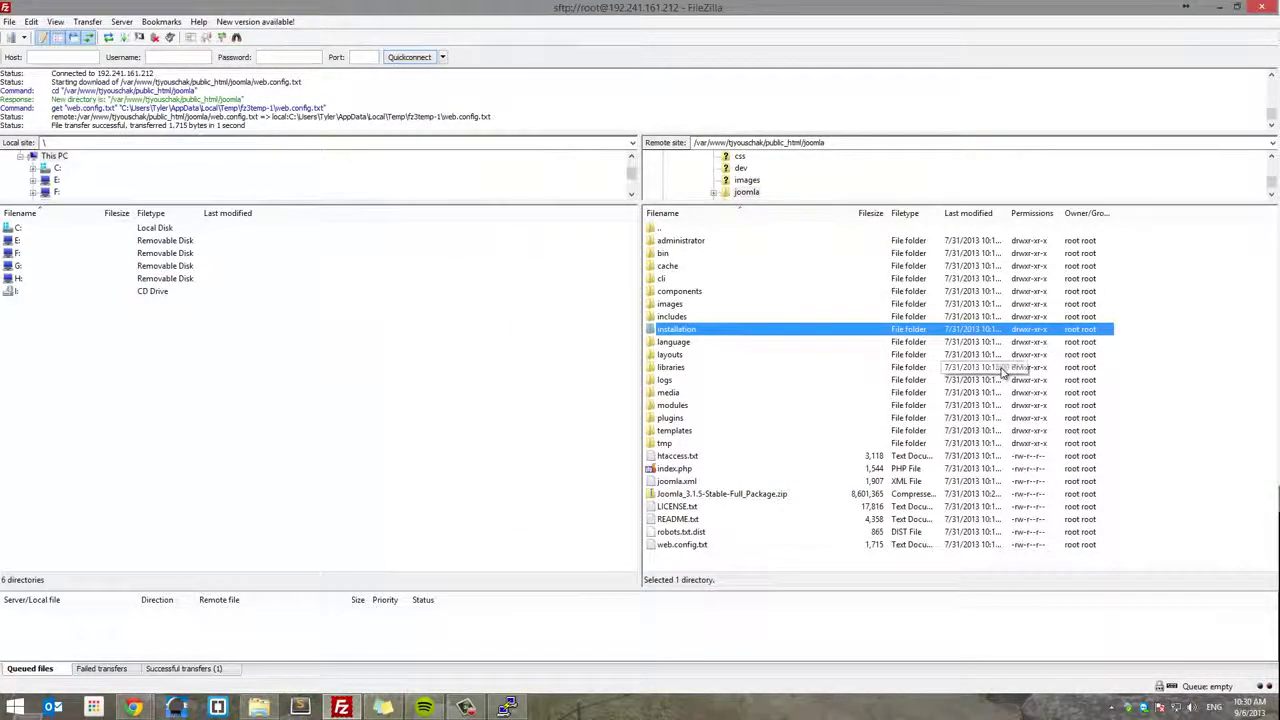
{"action": "key", "text": "Delete"}
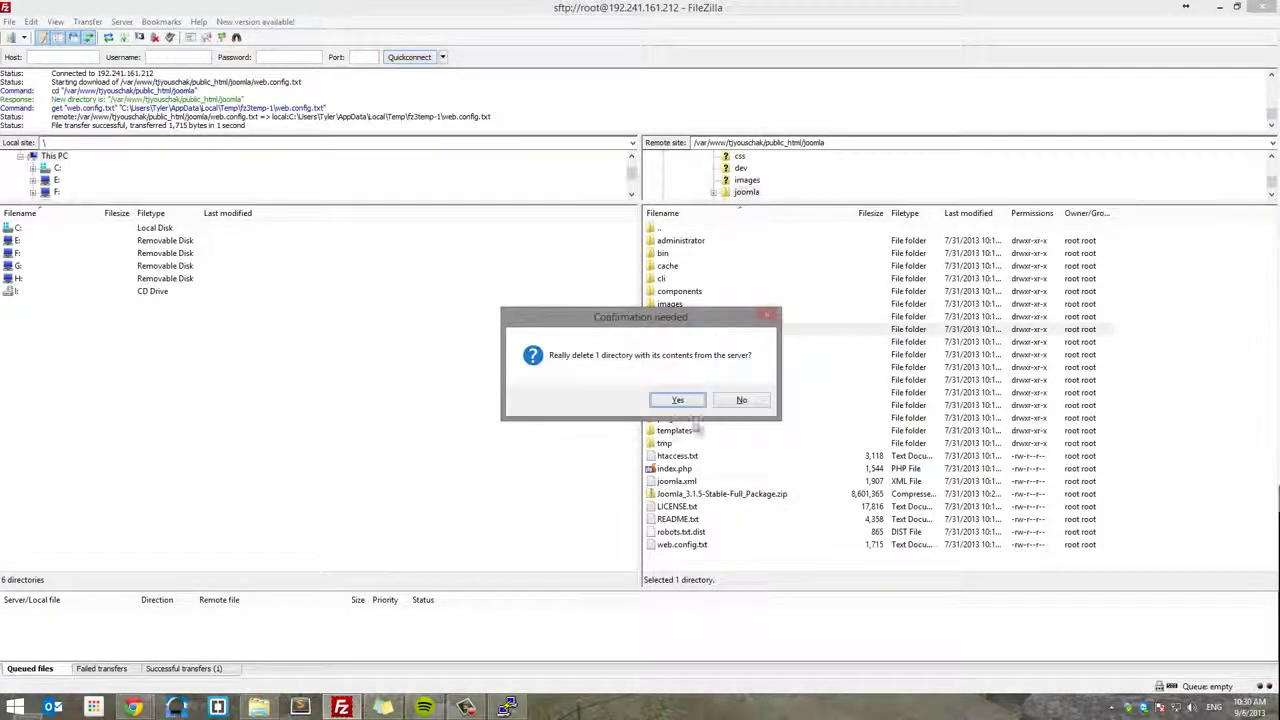
{"action": "left_click", "coordinate": [688, 406]}
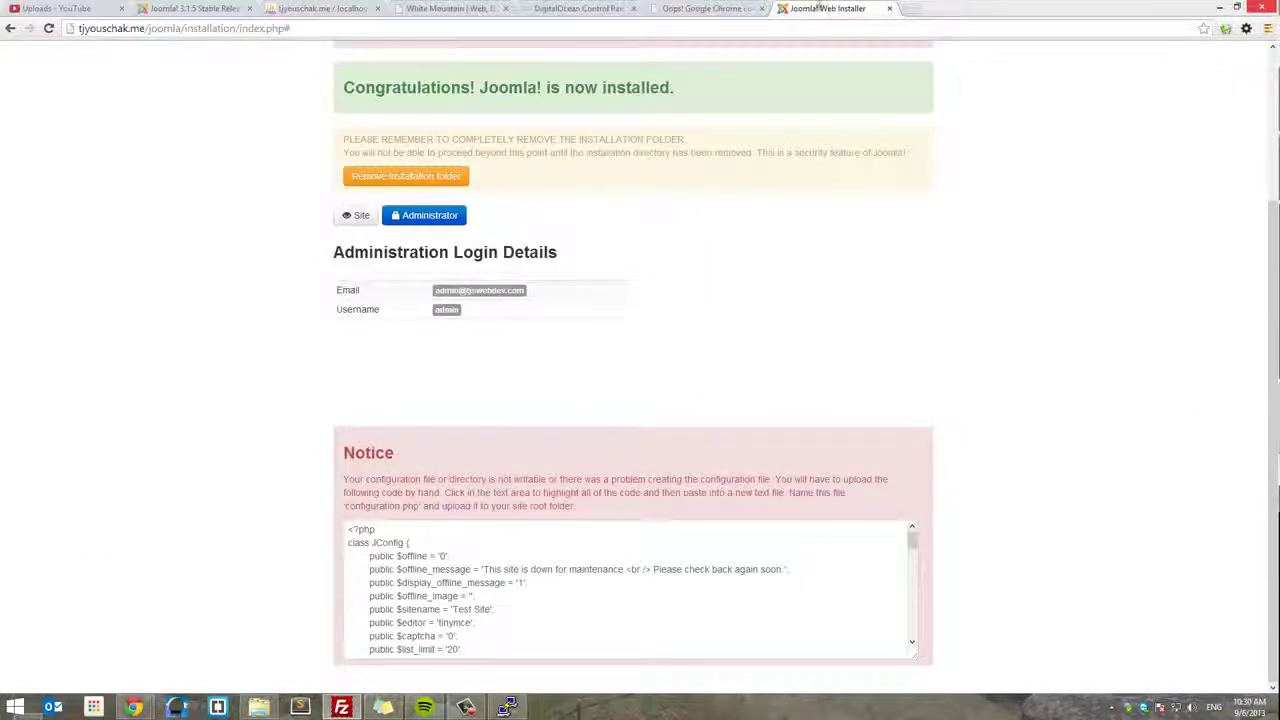
{"action": "left_click", "coordinate": [492, 12]}
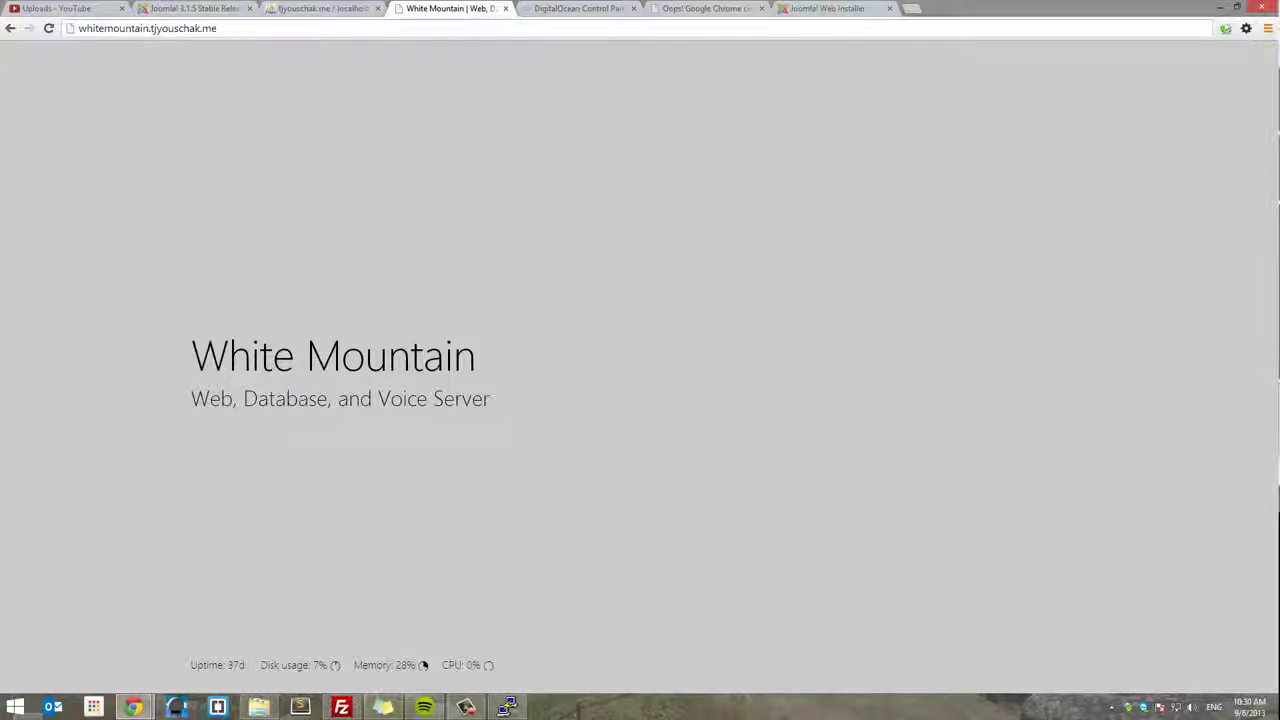
{"action": "left_click", "coordinate": [822, 8]}
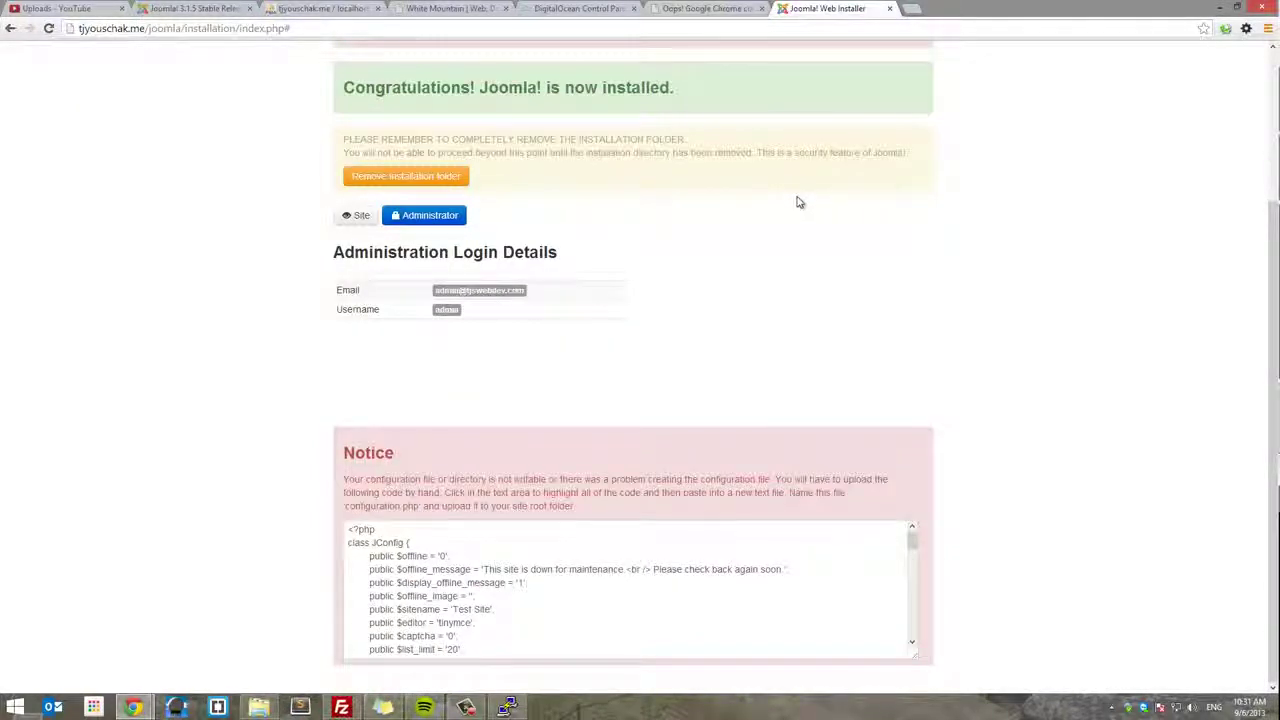
{"action": "scroll", "coordinate": [709, 571], "scroll_direction": "down", "scroll_amount": 5}
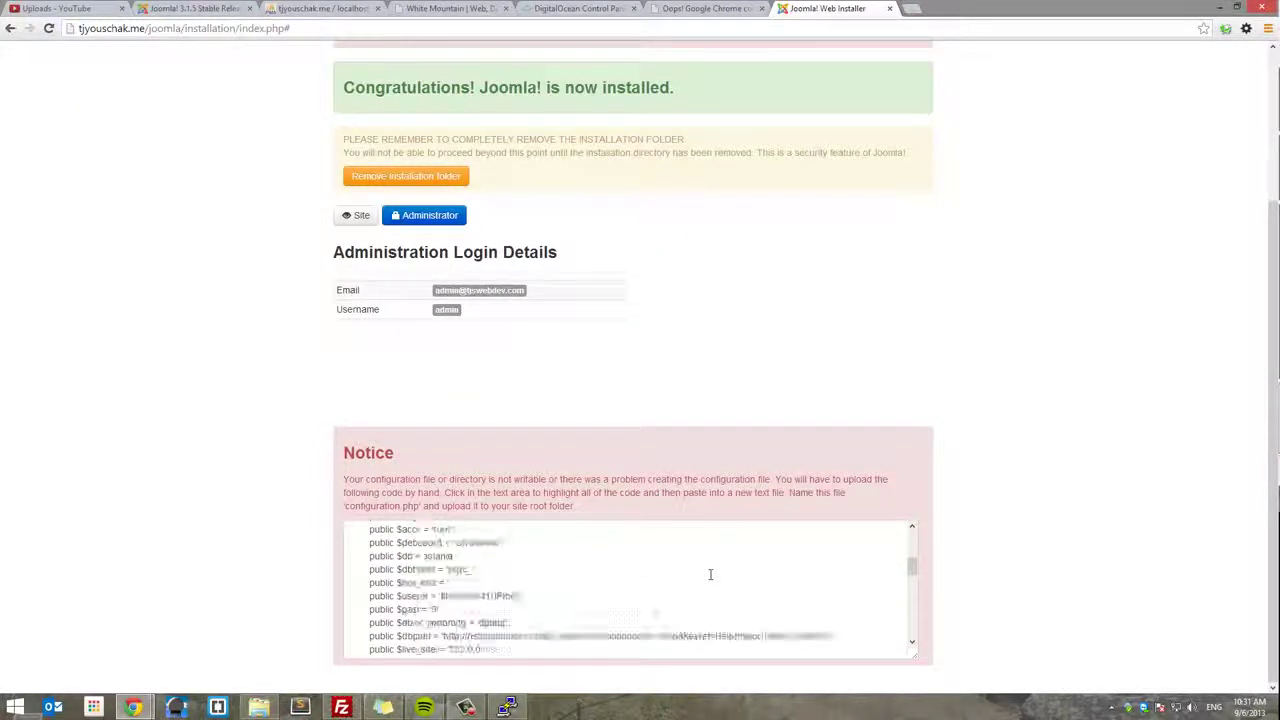
{"action": "scroll", "coordinate": [720, 560], "scroll_direction": "down", "scroll_amount": 5}
{"action": "scroll", "coordinate": [723, 556], "scroll_direction": "up", "scroll_amount": 15}
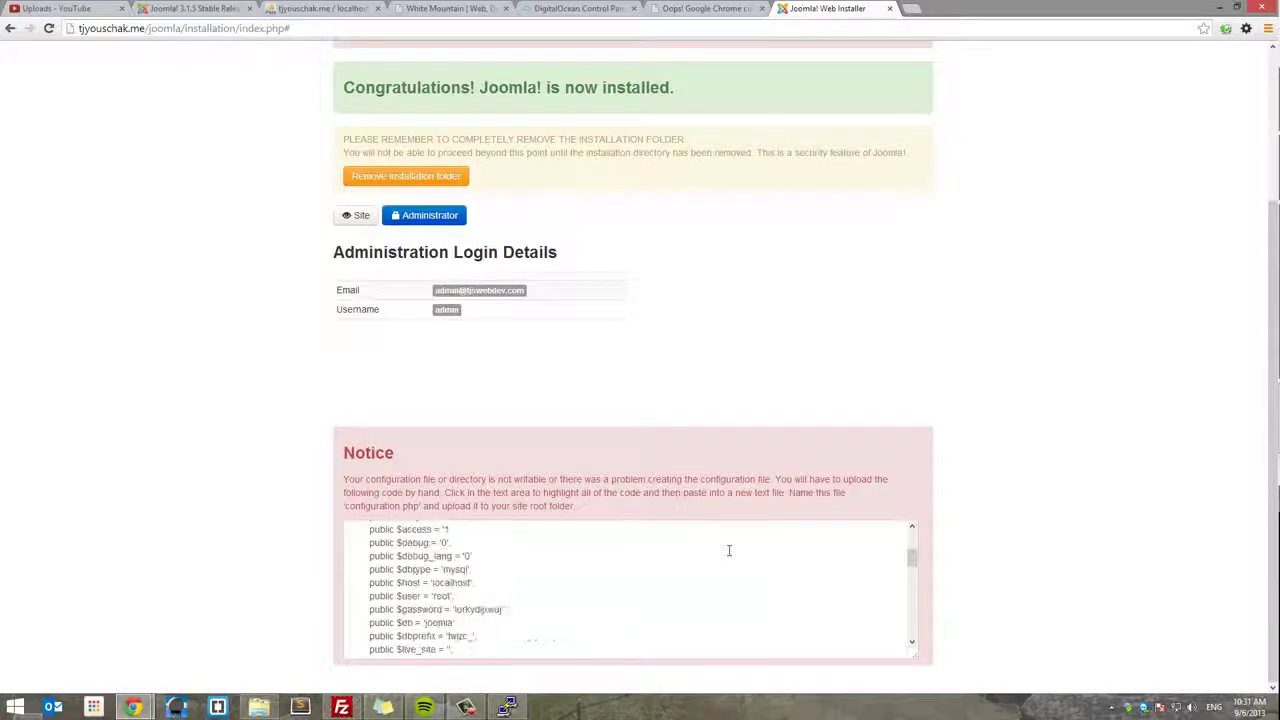
{"action": "scroll", "coordinate": [723, 563], "scroll_direction": "down", "scroll_amount": 4}
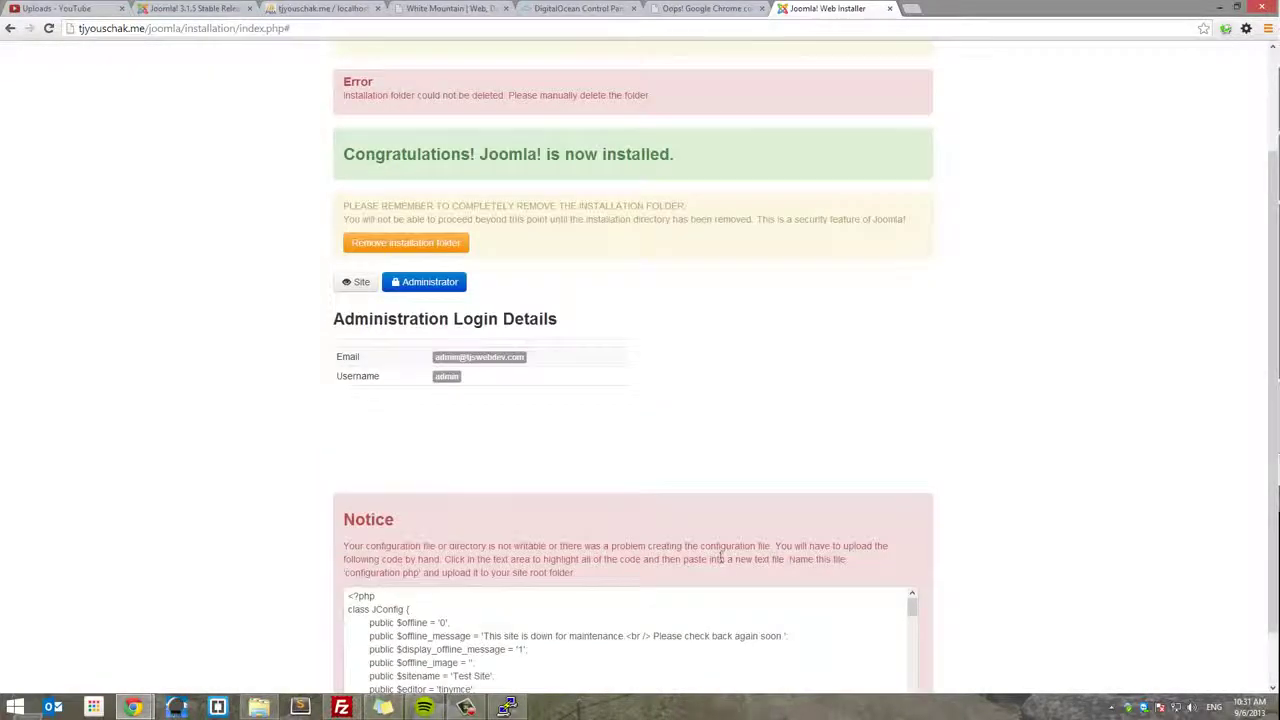
{"action": "left_click", "coordinate": [532, 552]}
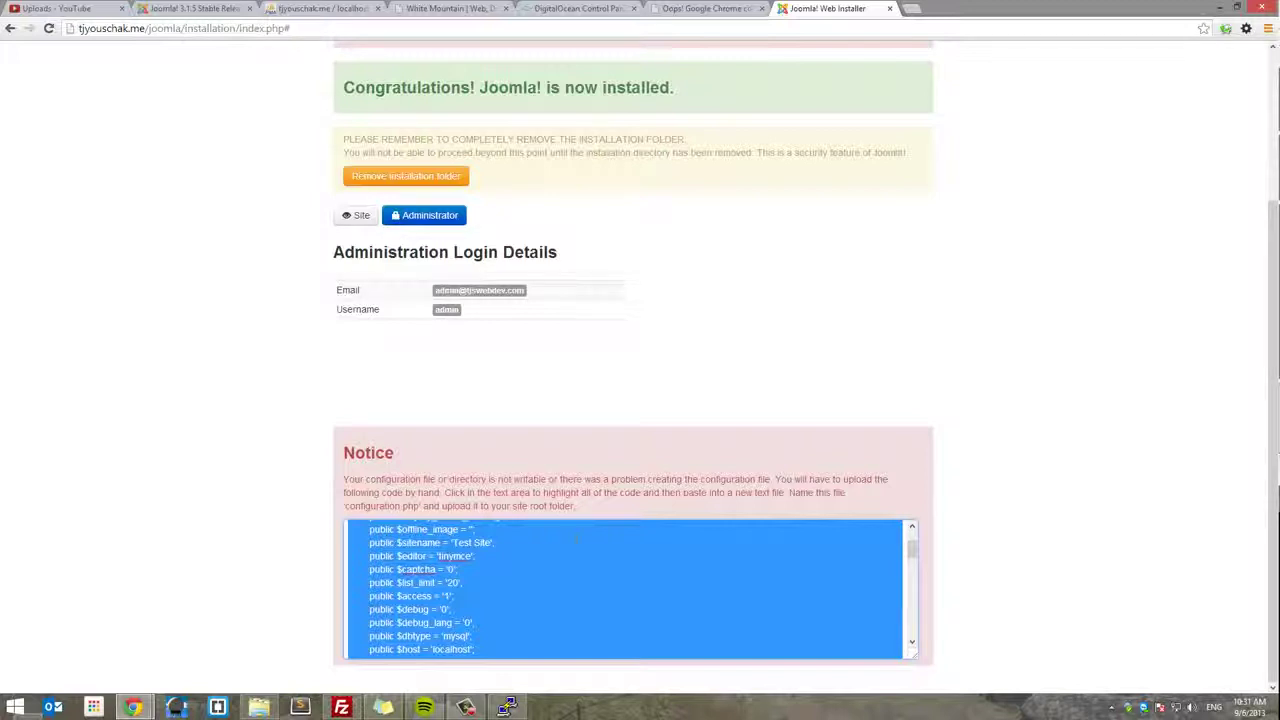
{"action": "left_click", "coordinate": [609, 396]}
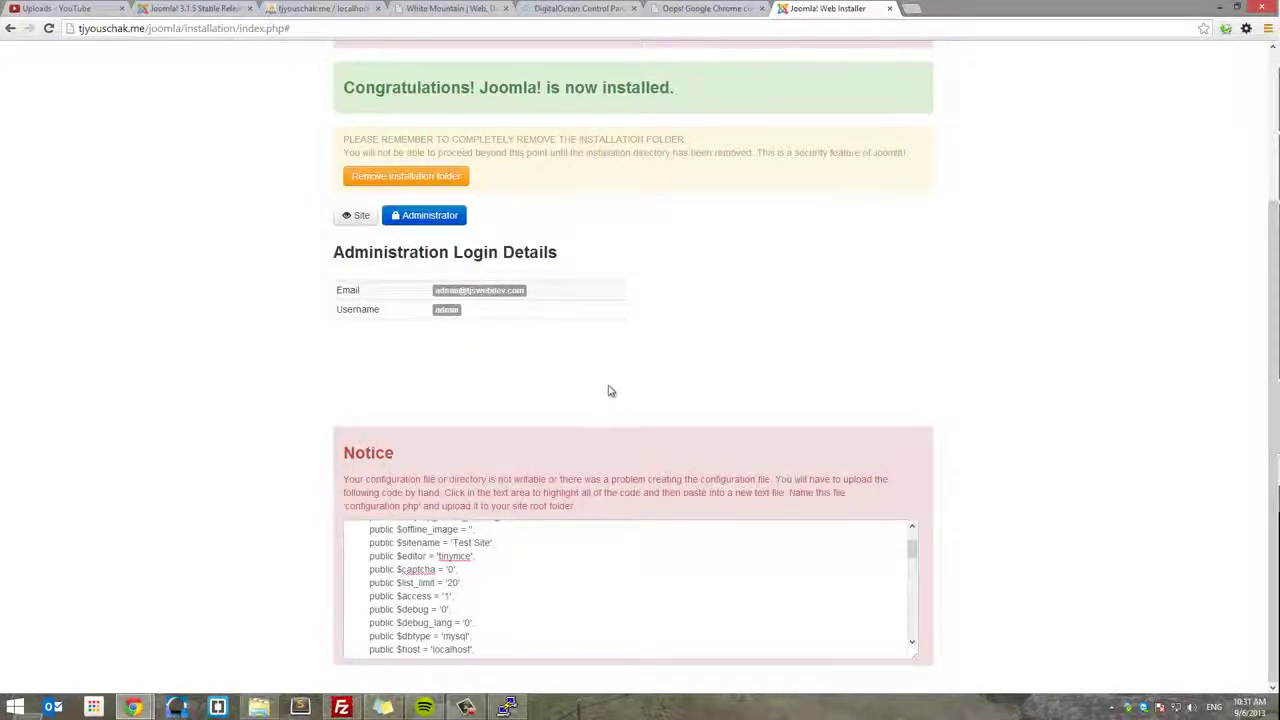
{"action": "scroll", "coordinate": [611, 388], "scroll_direction": "up", "scroll_amount": 3}
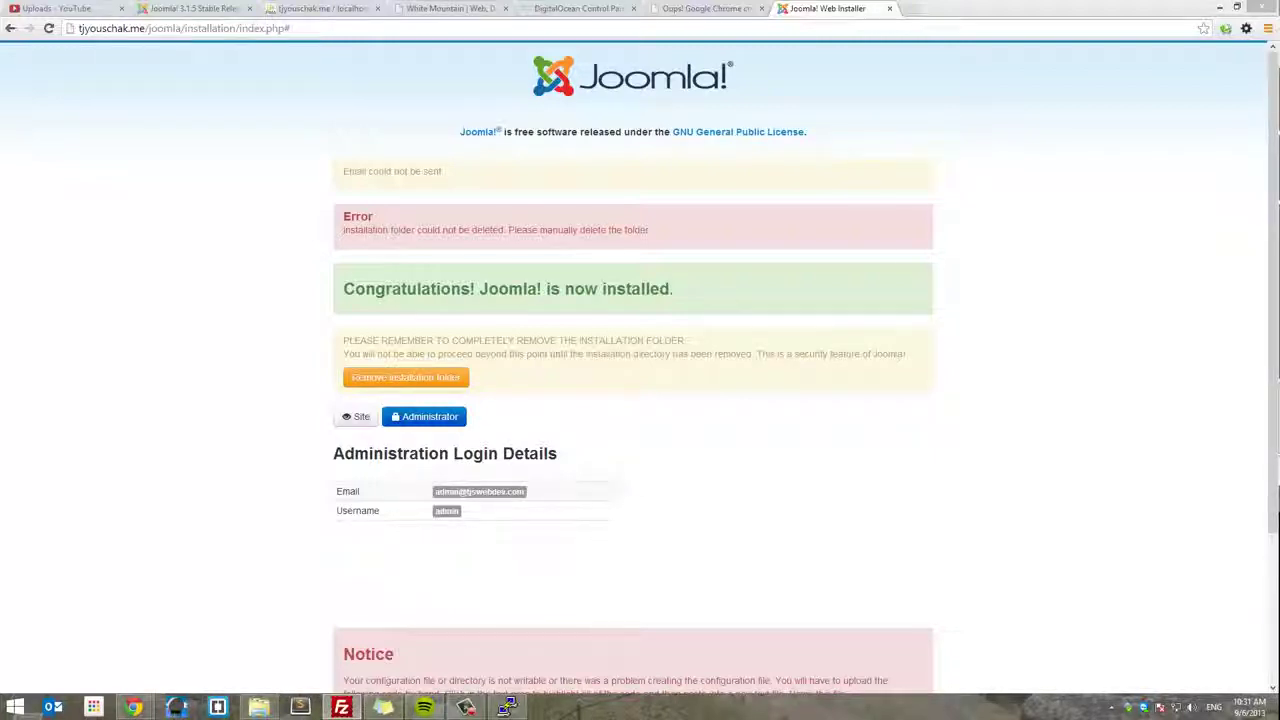
- Create a new empty file named configuration.php in the server's joomla folder
{"action": "key", "text": "alt+Tab"}
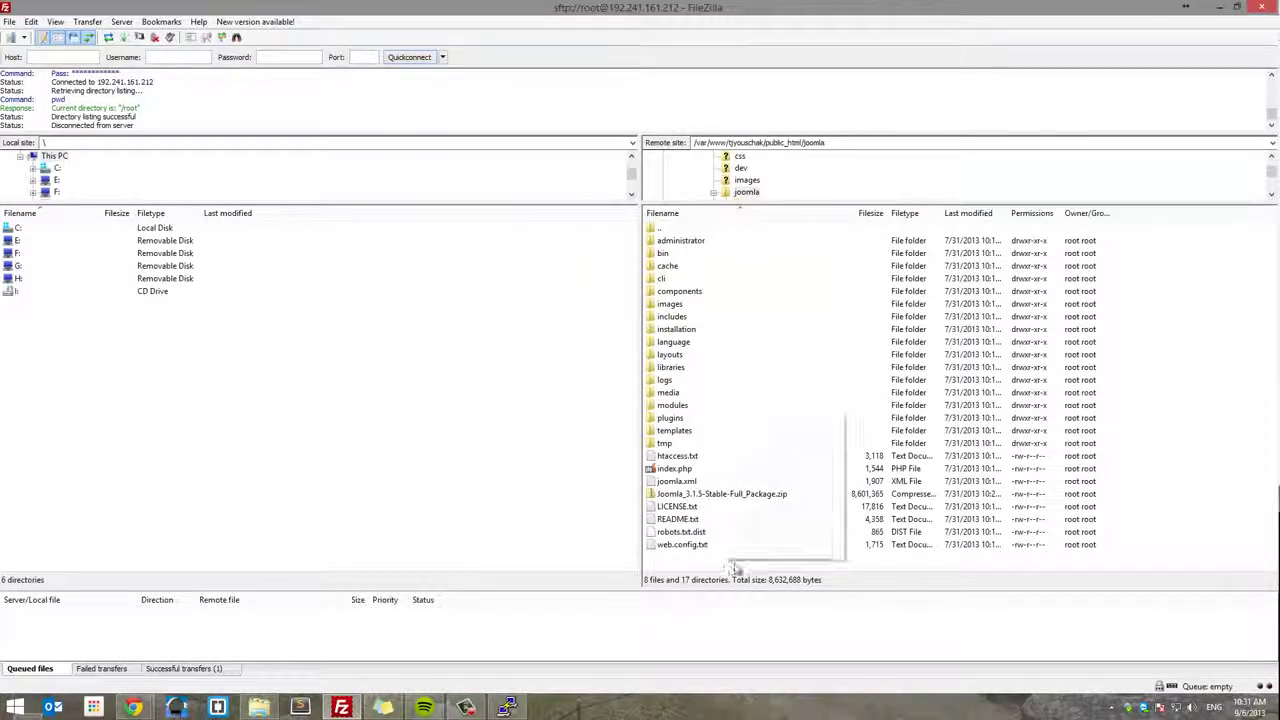
{"action": "right_click", "coordinate": [735, 568]}
{"action": "left_click", "coordinate": [775, 484]}
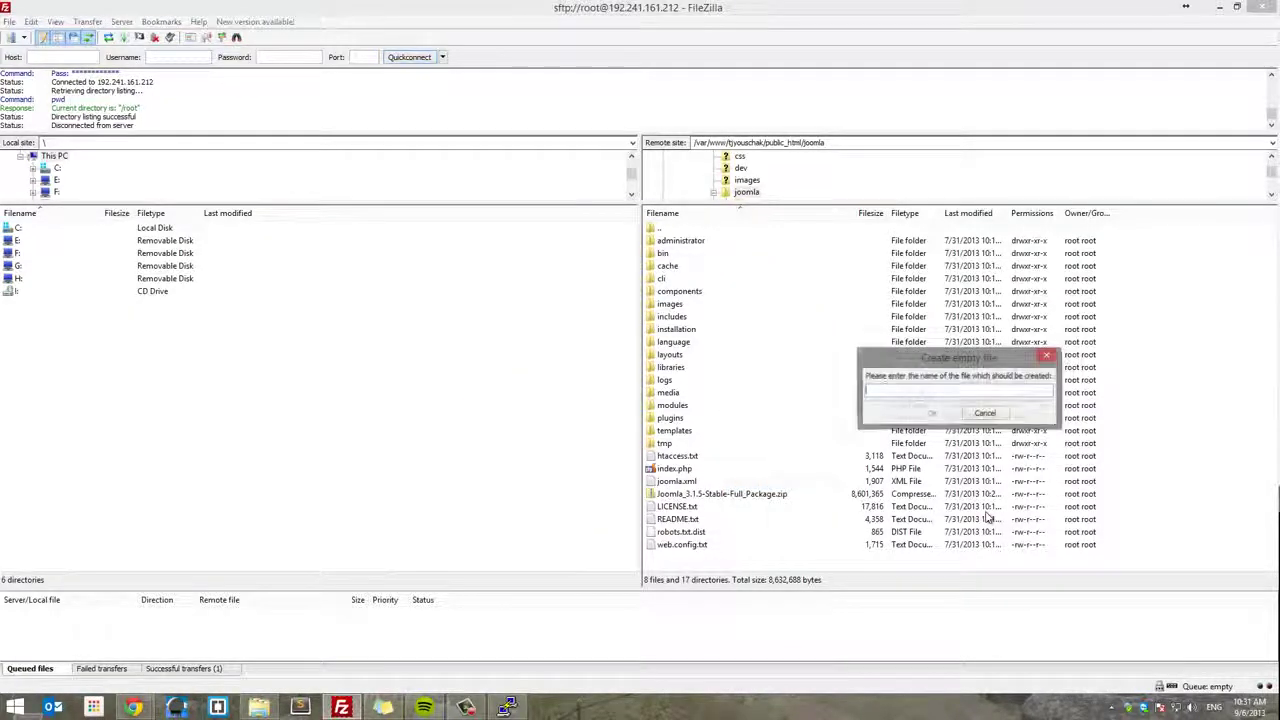
{"action": "type", "text": "confi"}
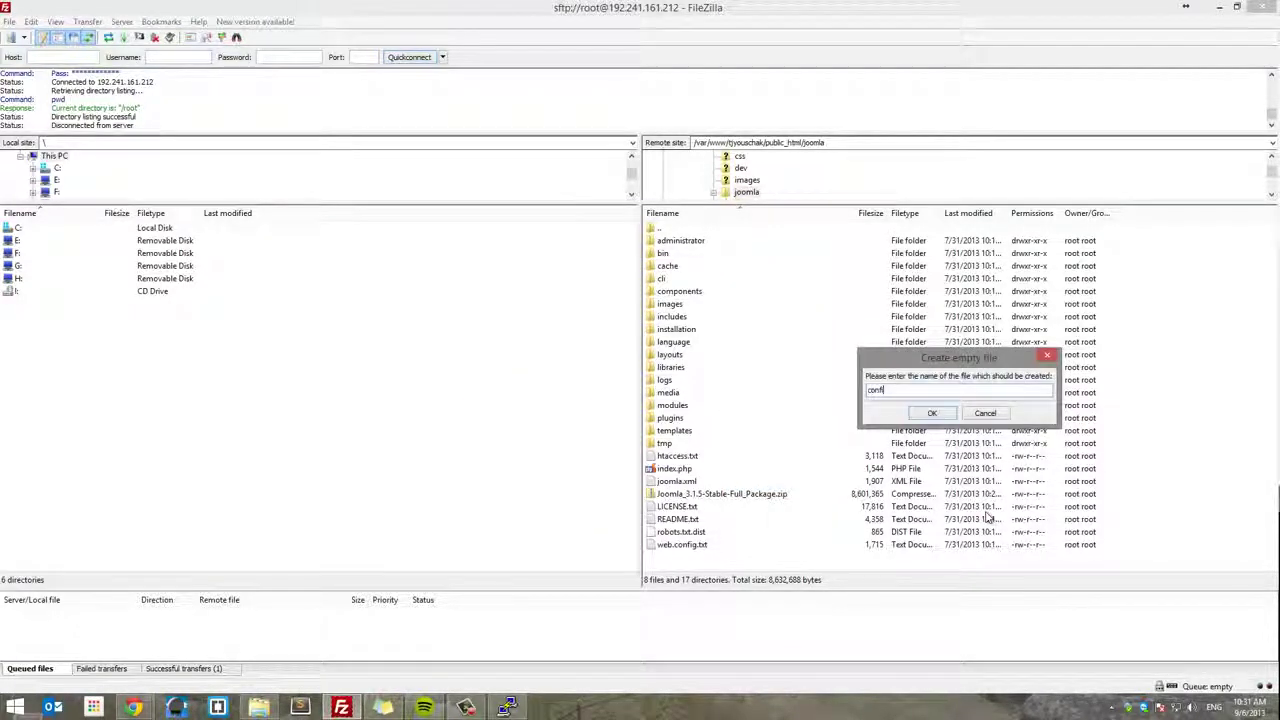
{"action": "type", "text": "guration"}
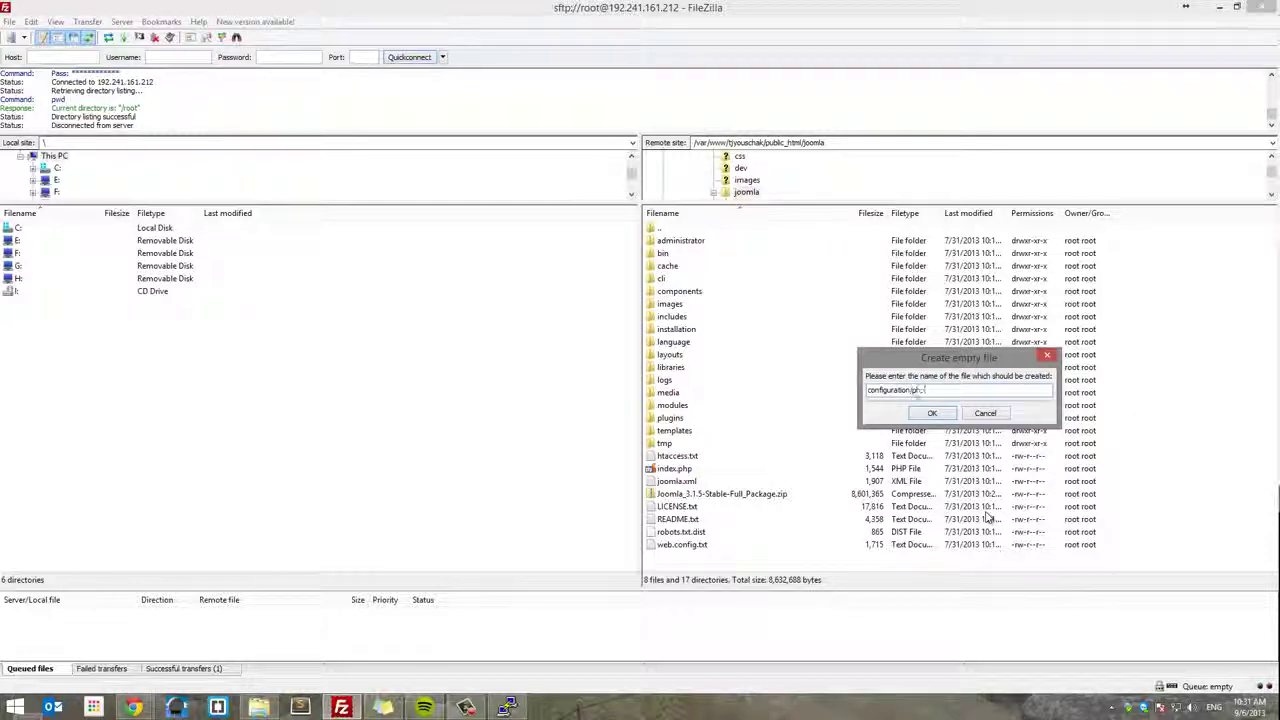
{"action": "type", "text": ".php"}
{"action": "key", "text": "Return"}
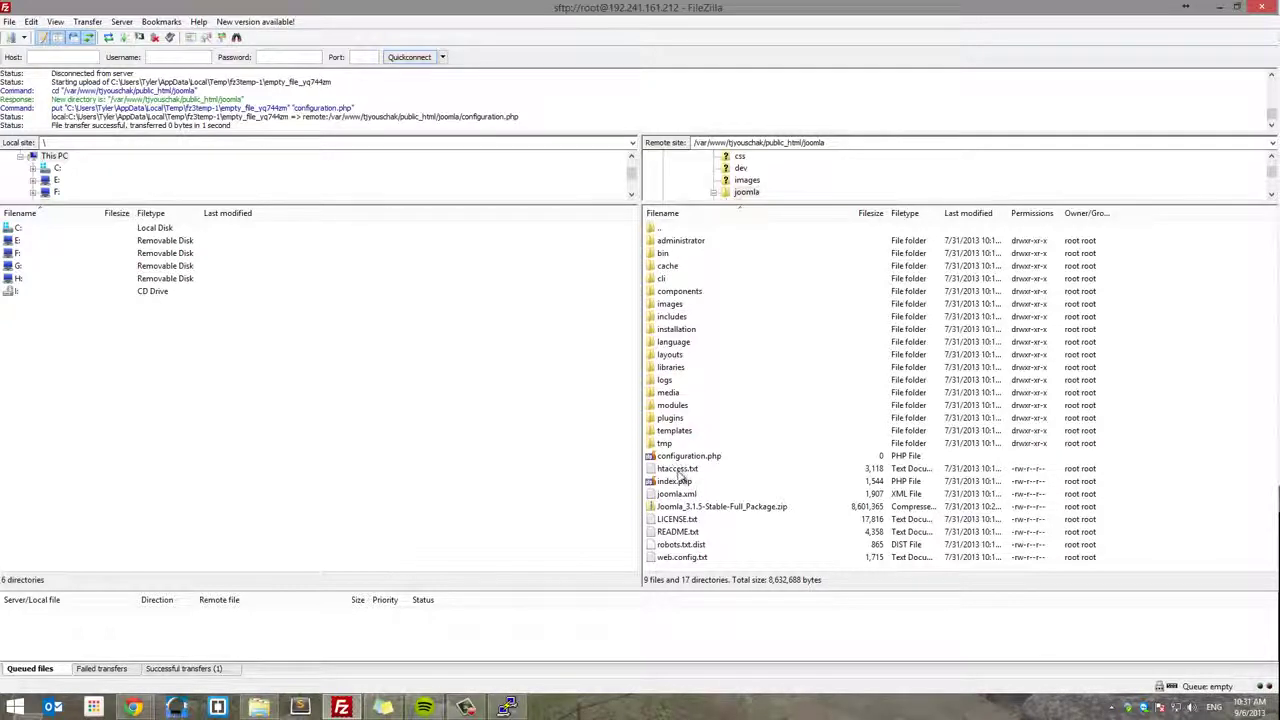
{"action": "left_click", "coordinate": [683, 496]}
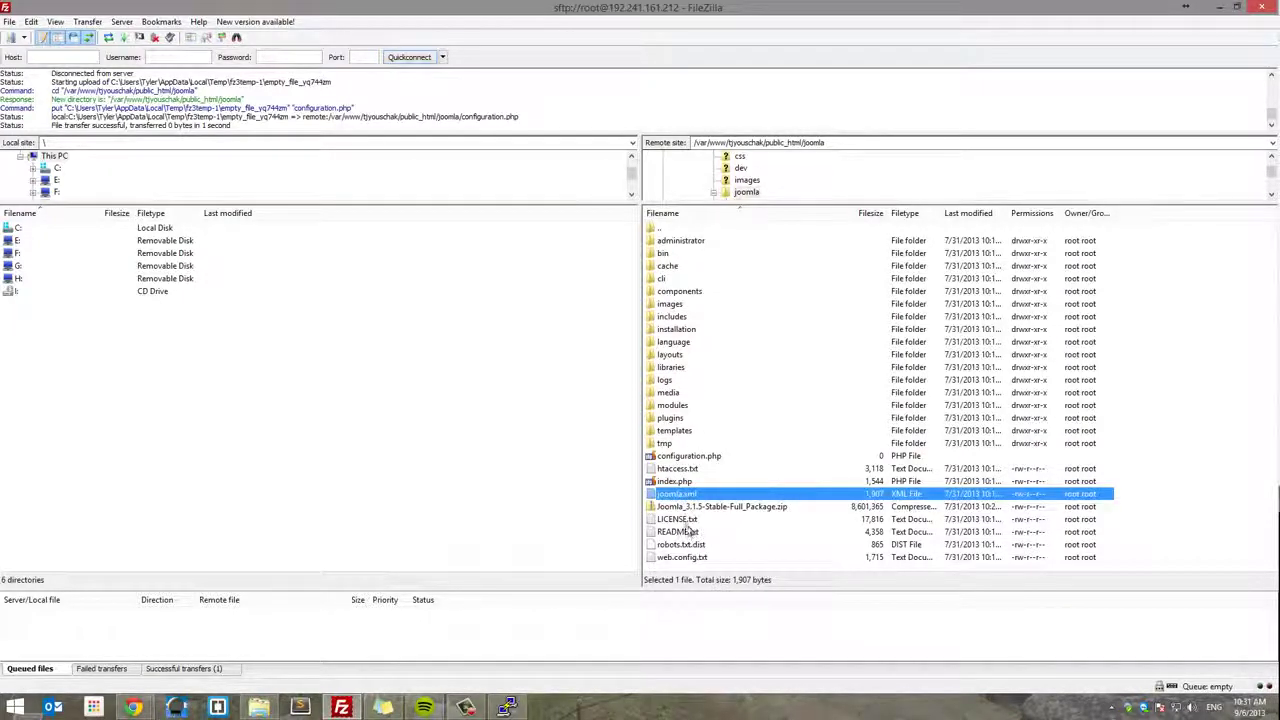
- Fill configuration.php with the generated Joomla settings and upload it back to the server
{"action": "right_click", "coordinate": [688, 456]}
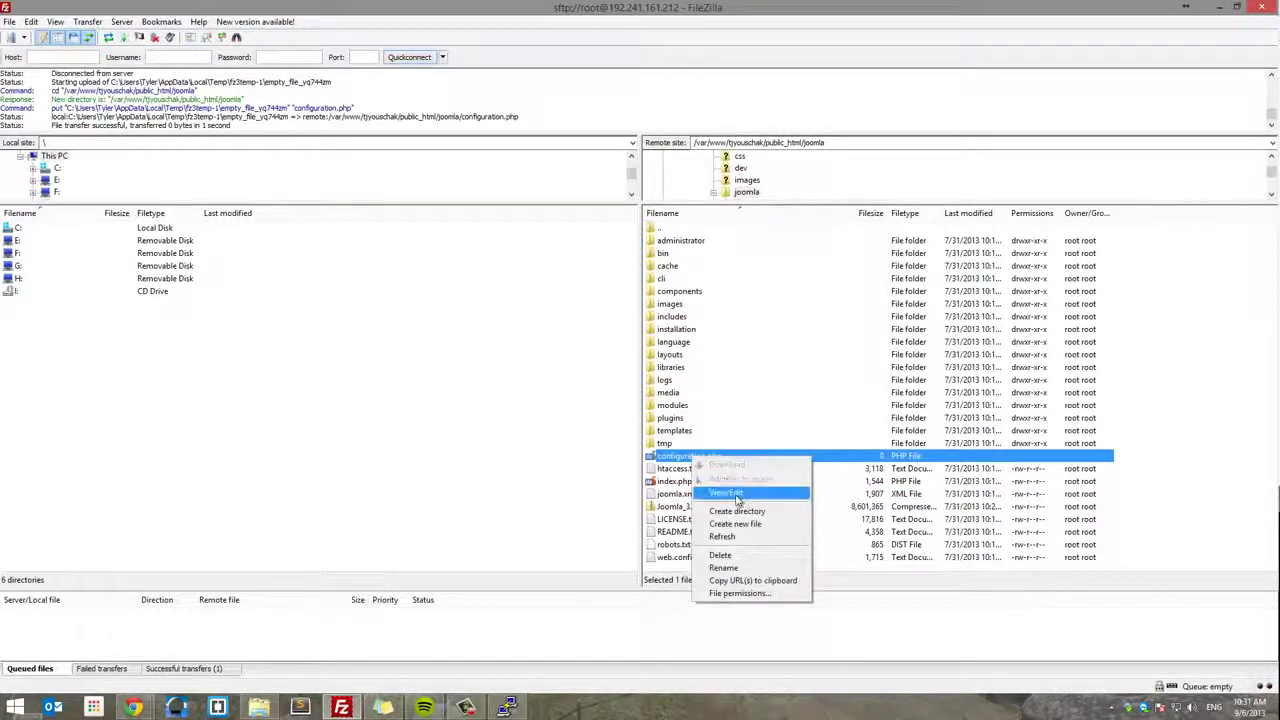
{"action": "left_click", "coordinate": [760, 488]}
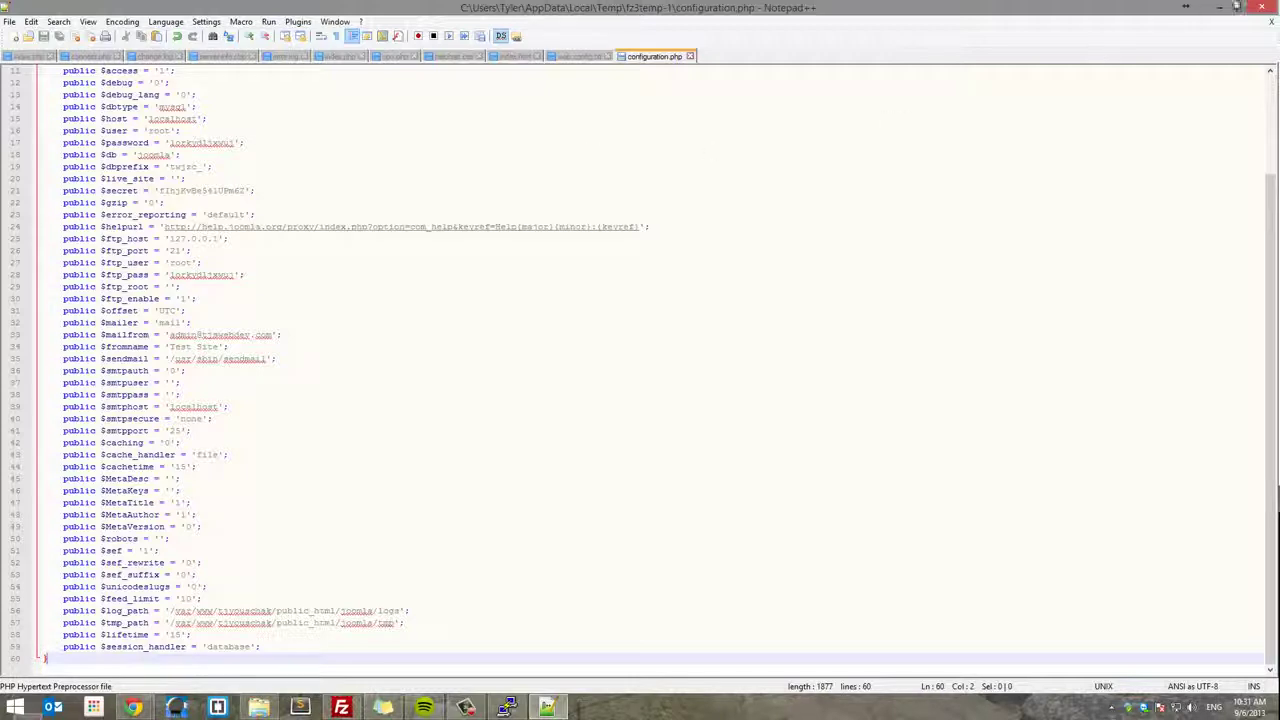
{"action": "left_click", "coordinate": [1265, 8]}
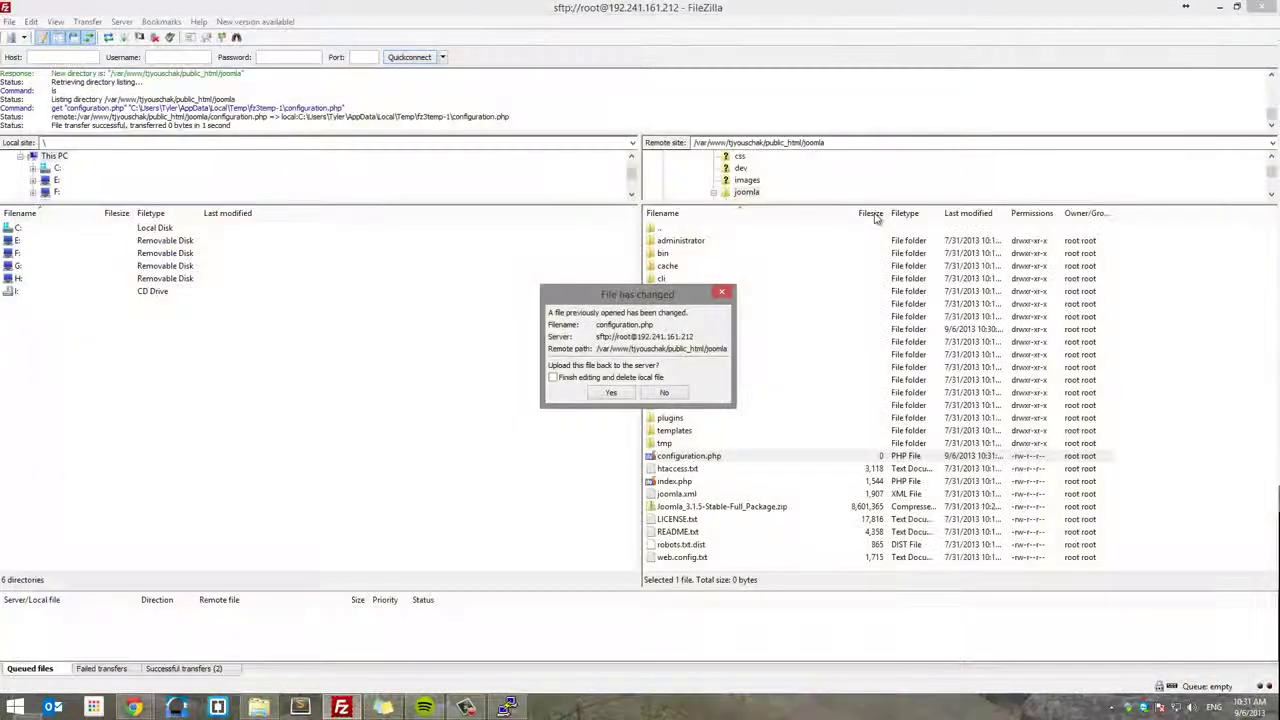
{"action": "left_click", "coordinate": [608, 392]}
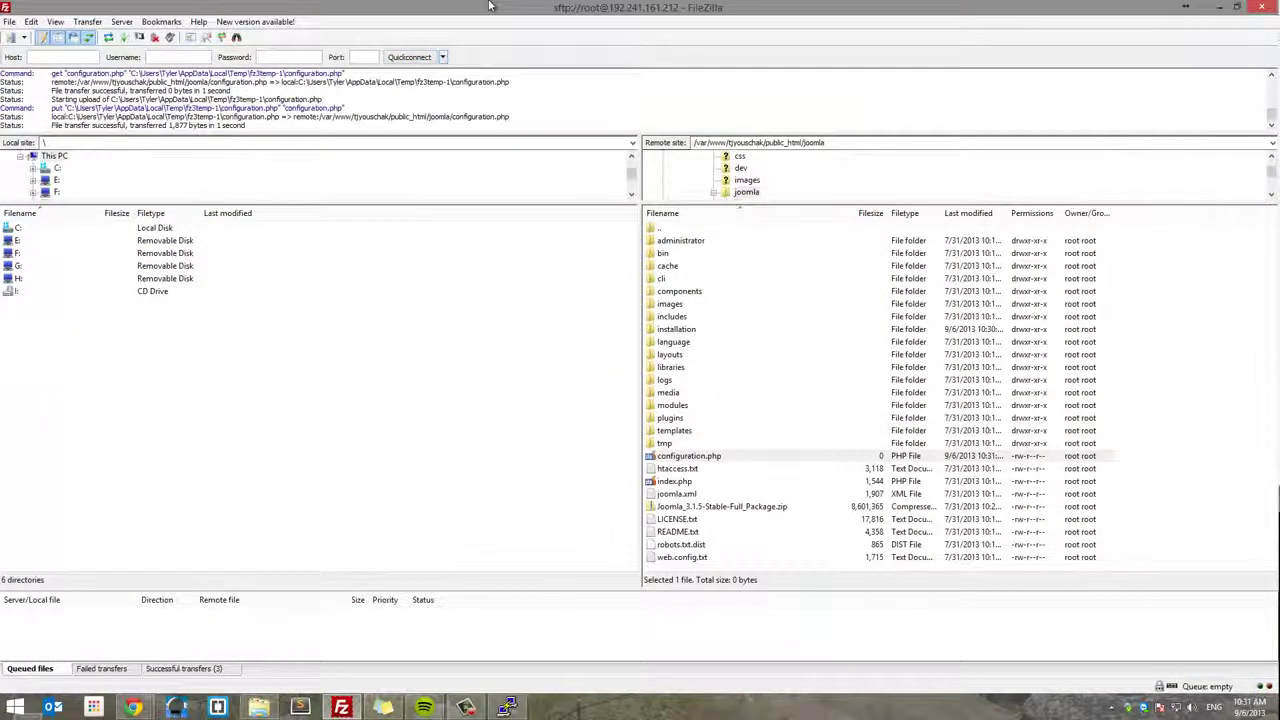
{"action": "key", "text": "alt+Tab"}
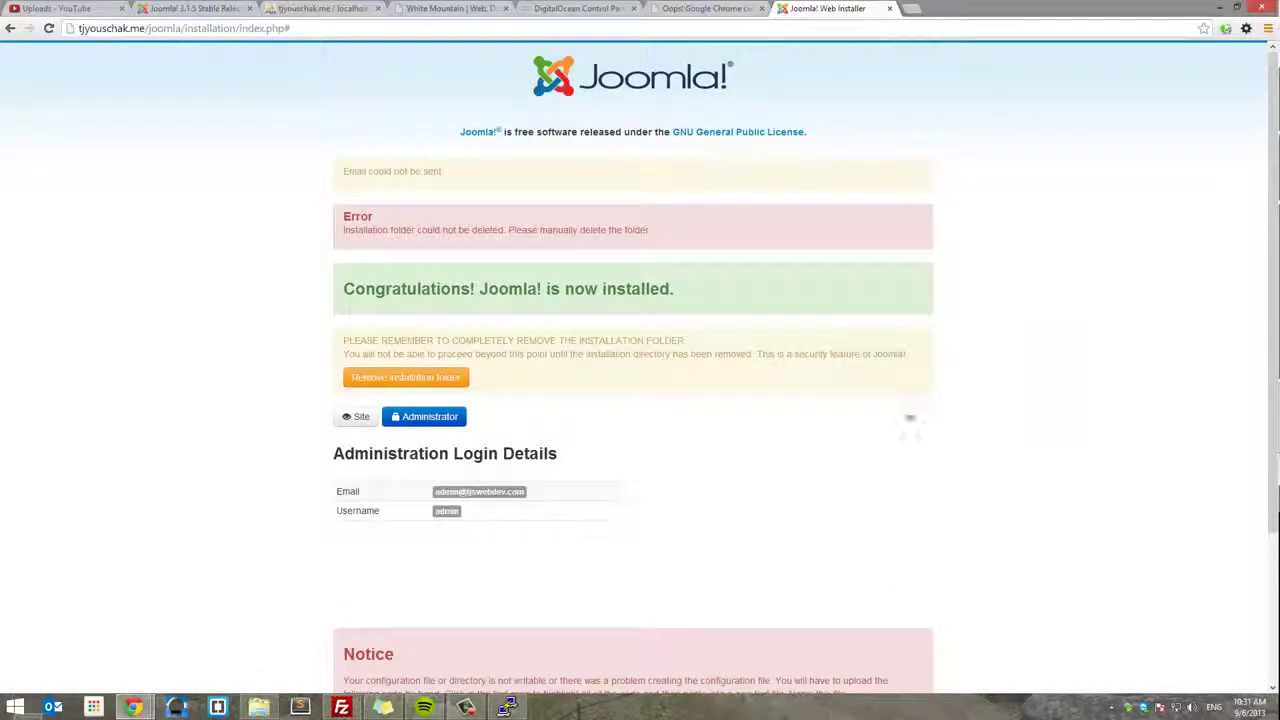
- Open the public Test Site front page in a new tab alongside the administrator login page
{"action": "scroll", "coordinate": [1043, 525], "scroll_direction": "down", "scroll_amount": 2}
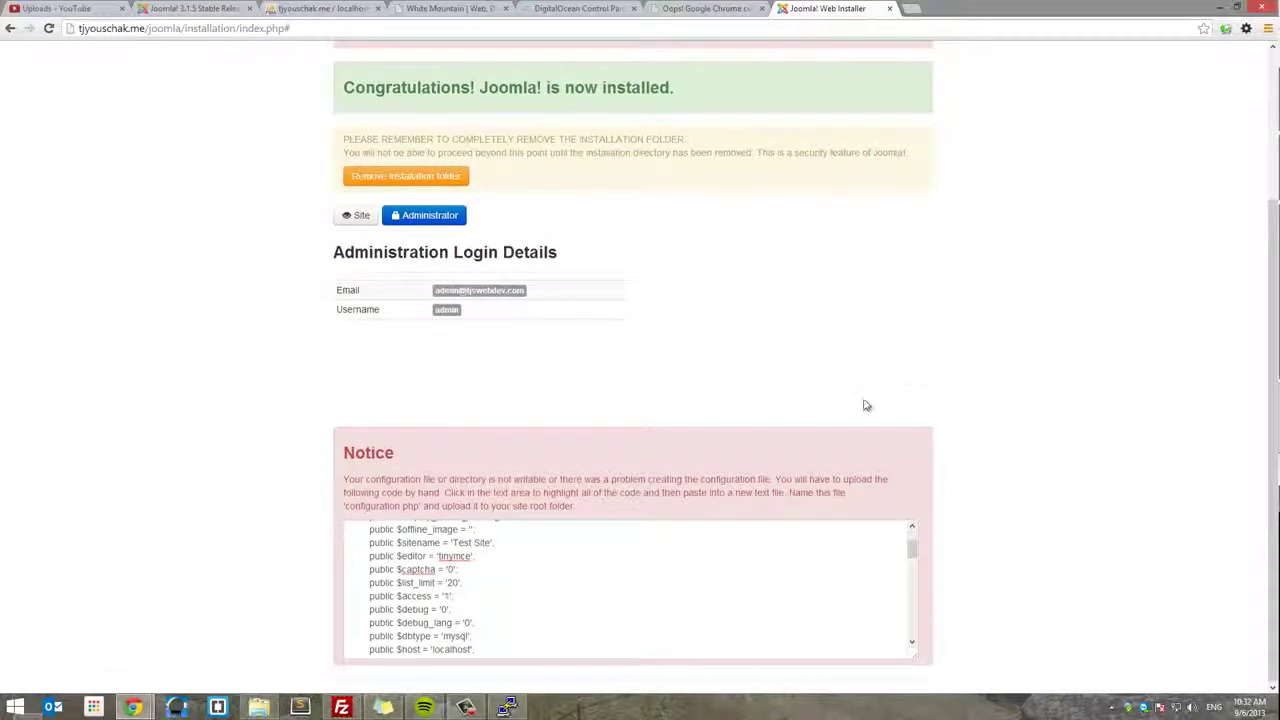
{"action": "scroll", "coordinate": [820, 380], "scroll_direction": "up", "scroll_amount": 2}
{"action": "right_click", "coordinate": [355, 416]}
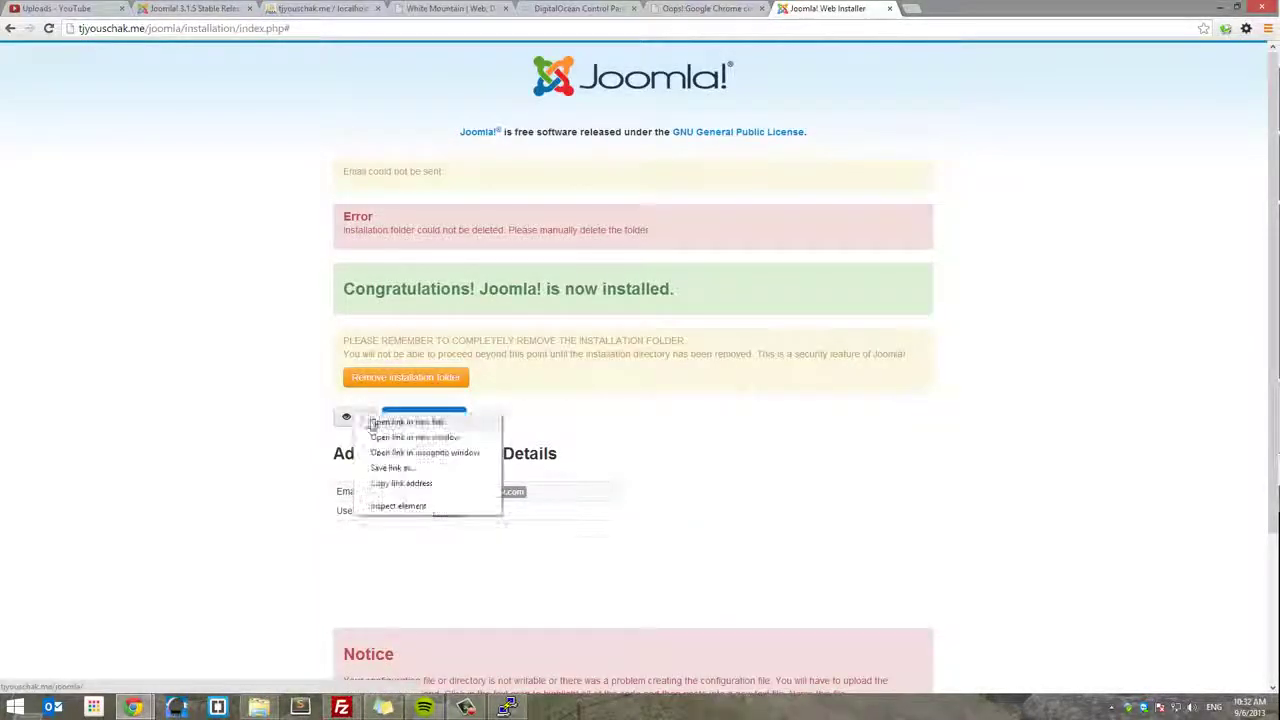
{"action": "left_click", "coordinate": [428, 424]}
{"action": "left_click", "coordinate": [428, 422]}
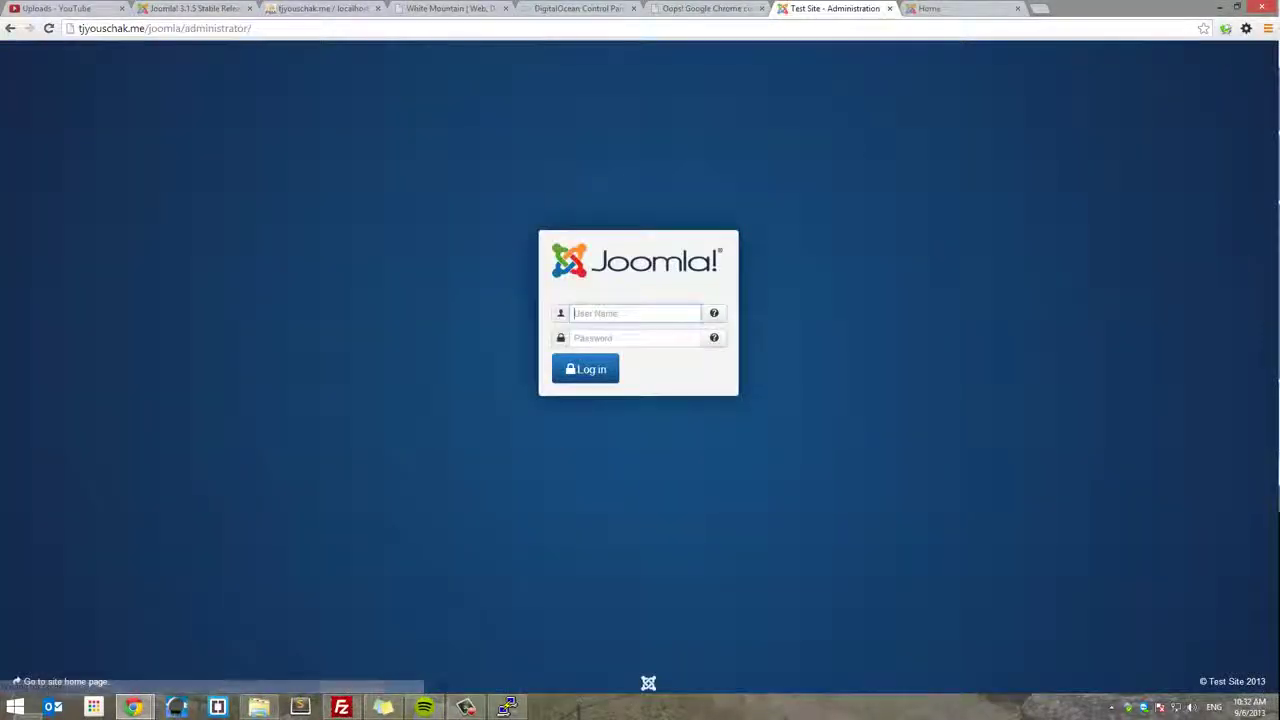
{"action": "left_click", "coordinate": [943, 7]}
{"action": "scroll", "coordinate": [757, 347], "scroll_direction": "down", "scroll_amount": 3}
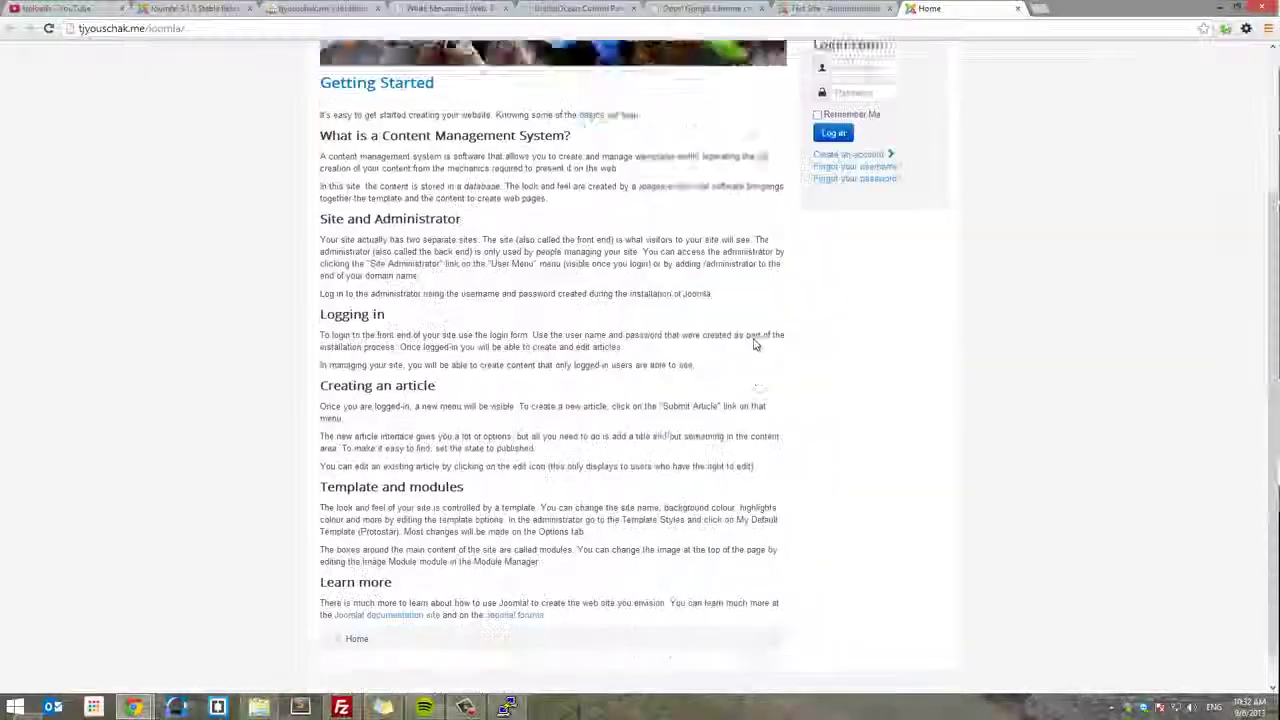
{"action": "scroll", "coordinate": [845, 463], "scroll_direction": "up", "scroll_amount": 3}
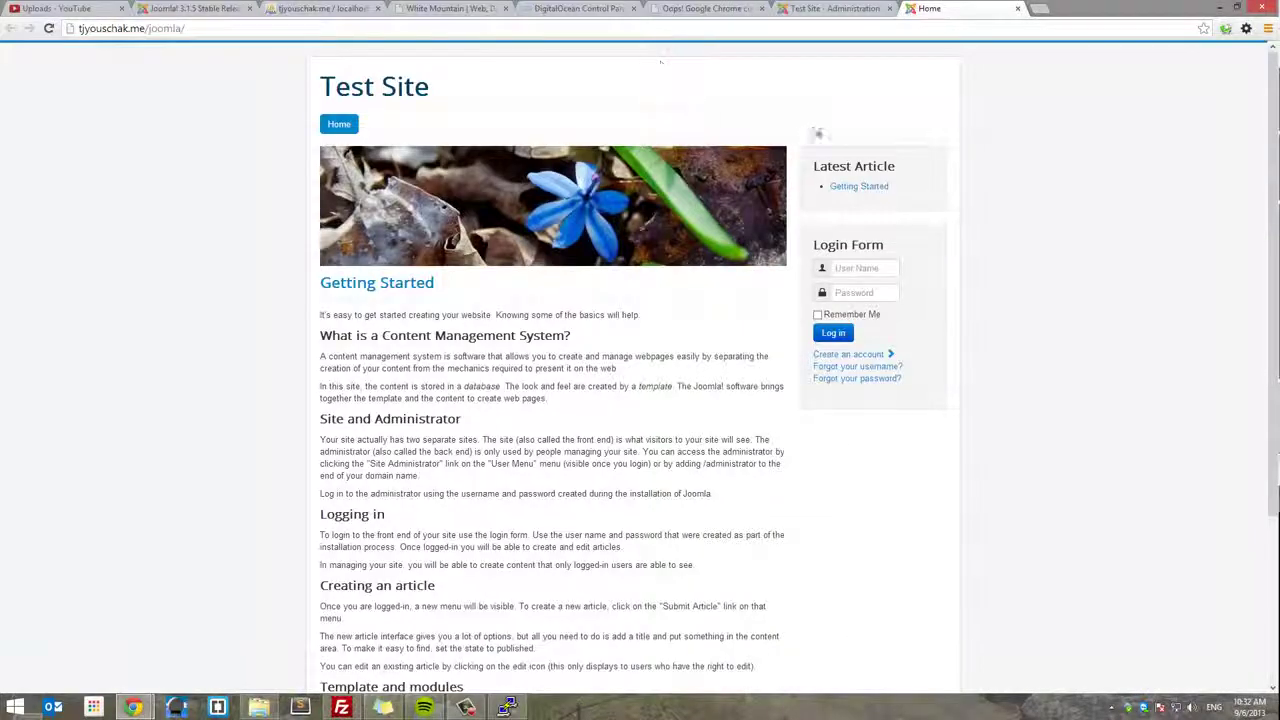
- Log in to the administrator panel as admin with the account password
{"action": "left_click", "coordinate": [822, 8]}
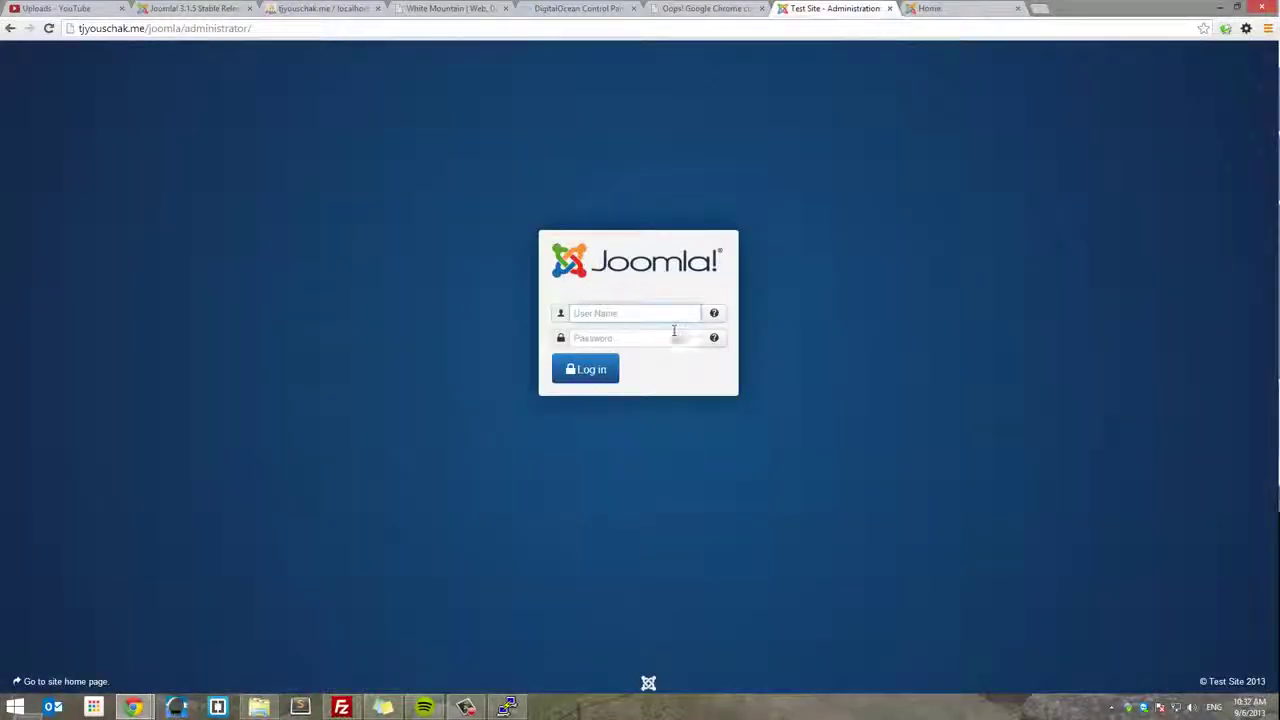
{"action": "type", "text": "admin"}
{"action": "key", "text": "Tab"}
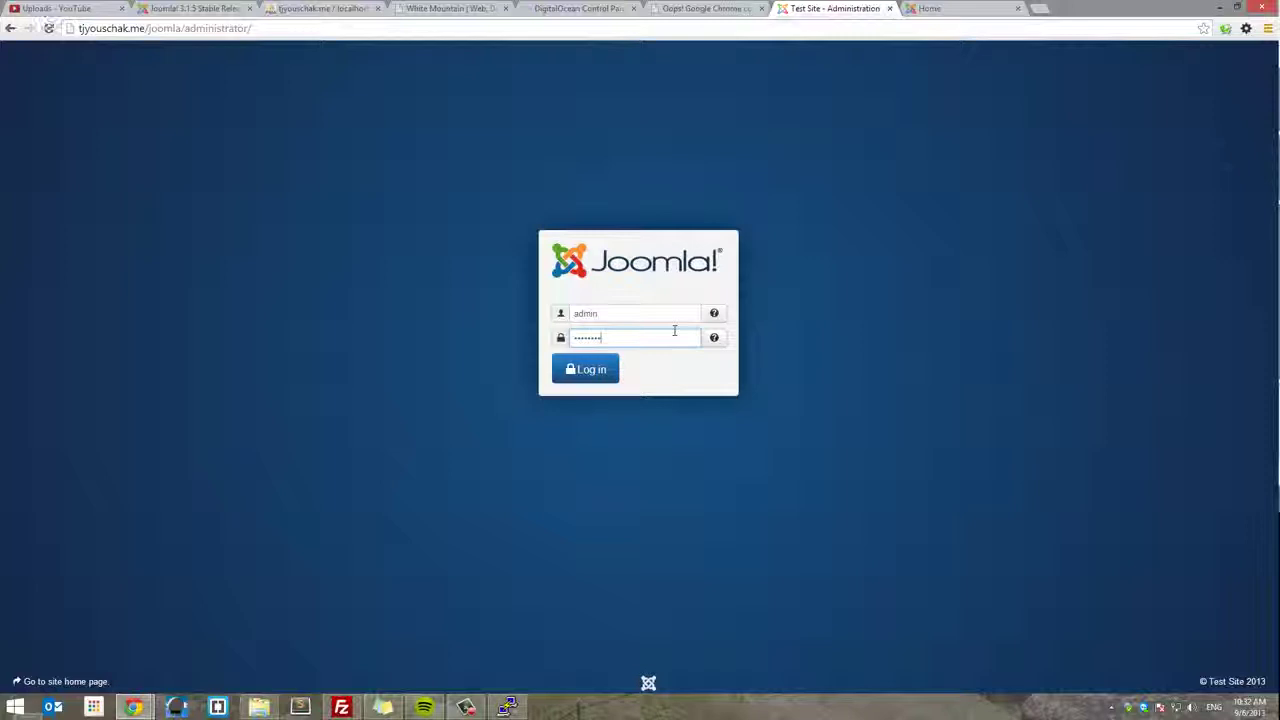
{"action": "key", "text": "Return"}
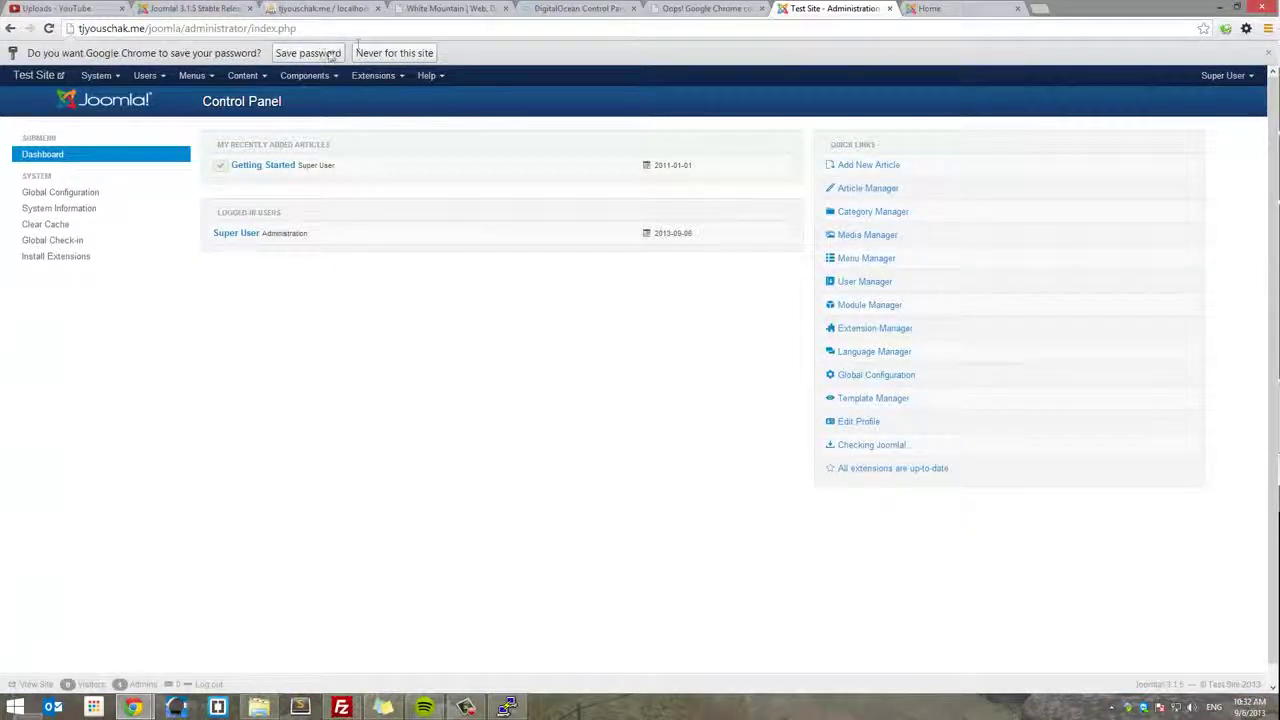
- Save the login password and review System Information's PHP Settings, Configuration File and Directory Permissions tabs
{"action": "left_click", "coordinate": [330, 54]}
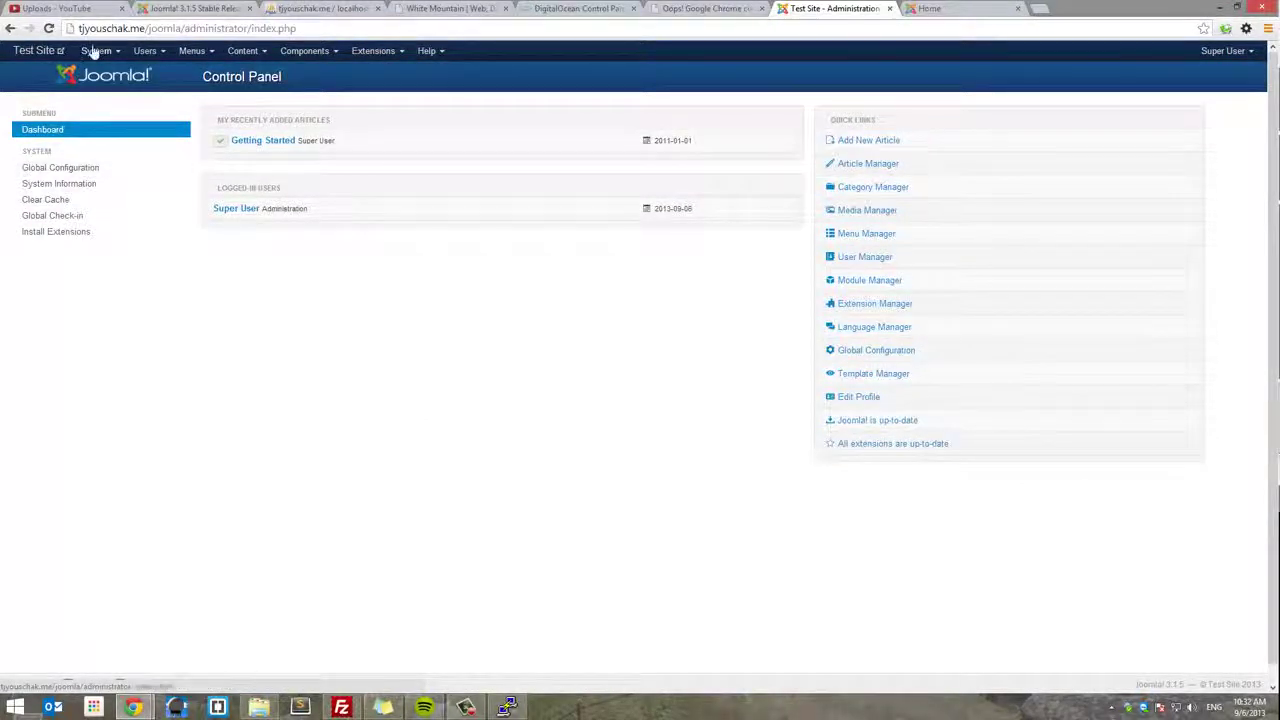
{"action": "left_click", "coordinate": [96, 50]}
{"action": "left_click", "coordinate": [118, 72]}
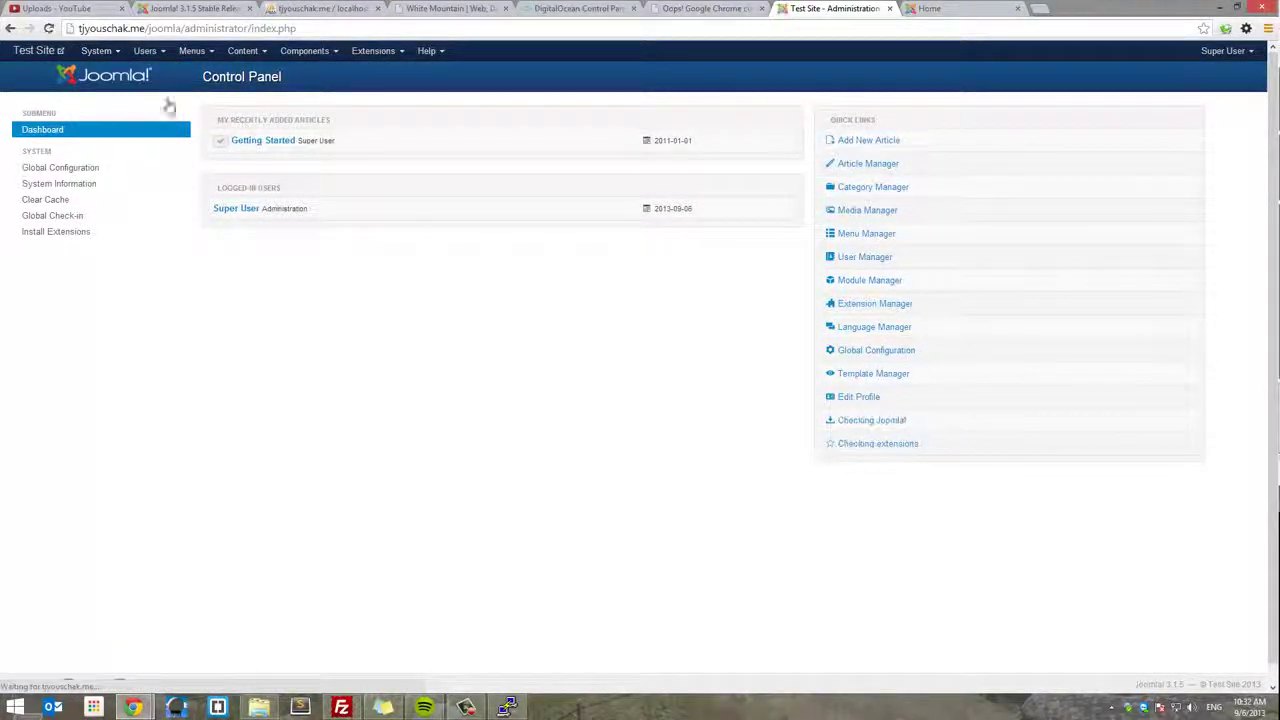
{"action": "left_click", "coordinate": [96, 50]}
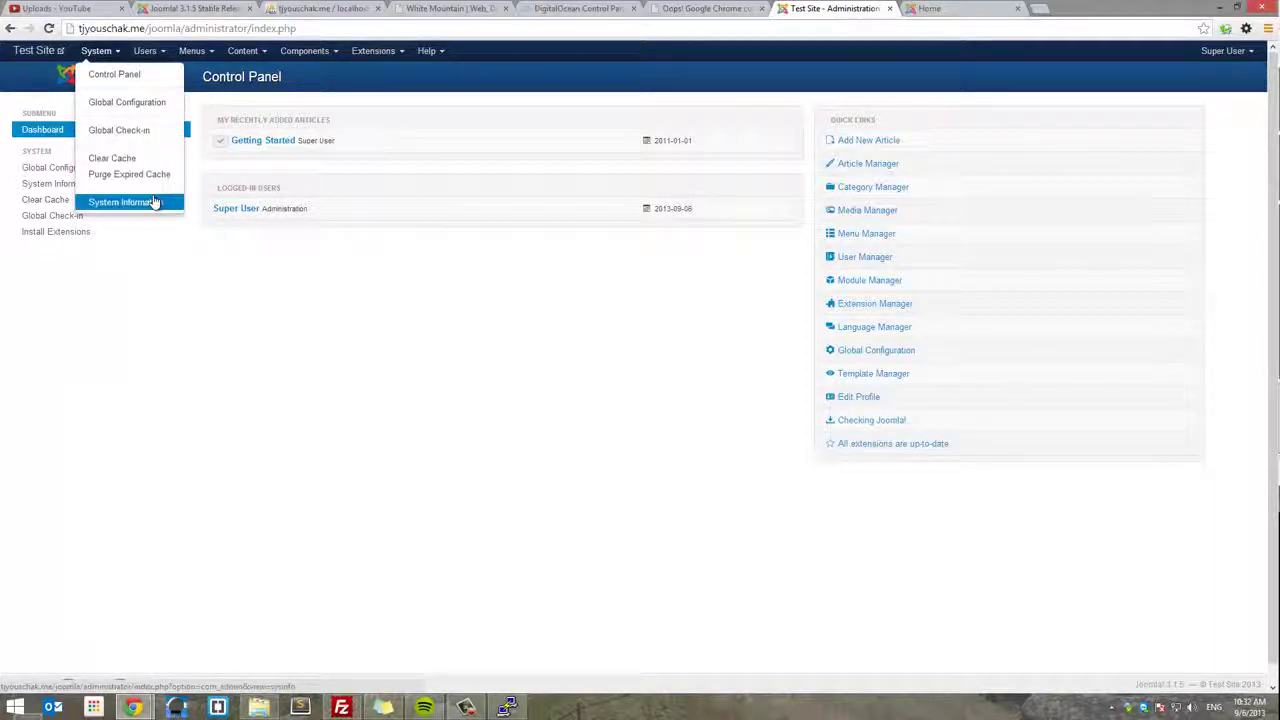
{"action": "left_click", "coordinate": [148, 201]}
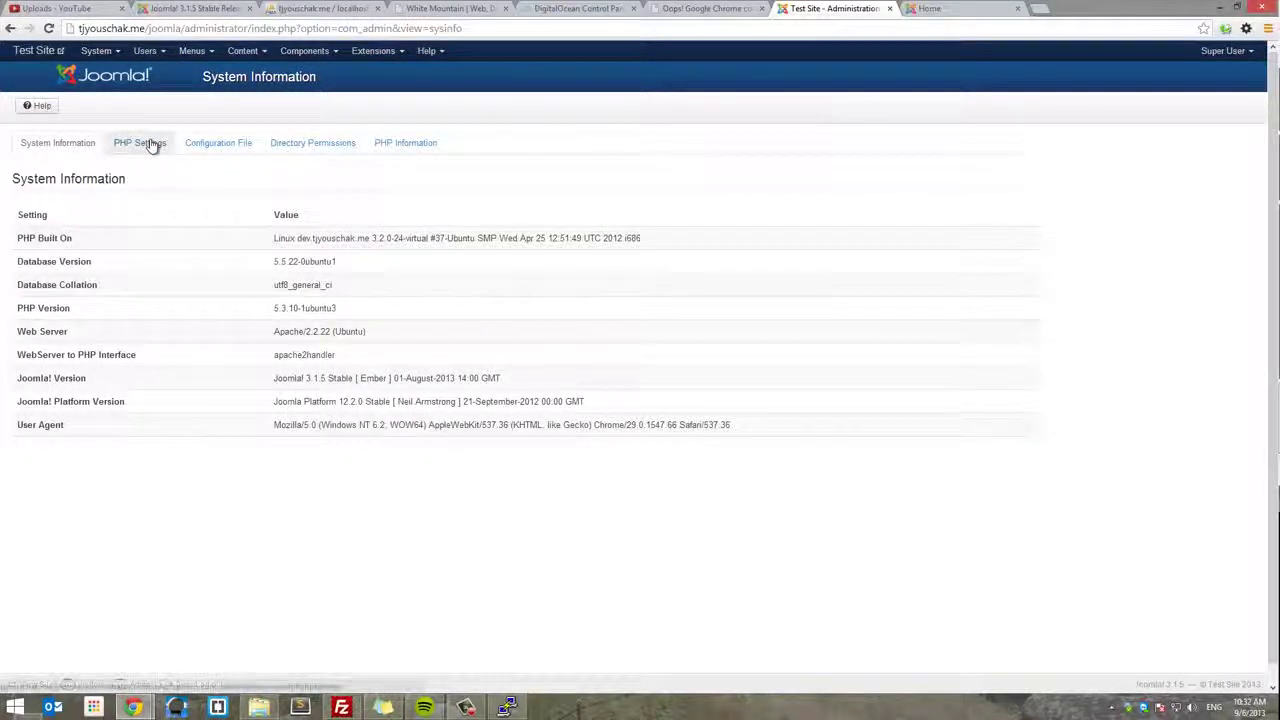
{"action": "left_click", "coordinate": [151, 143]}
{"action": "left_click", "coordinate": [200, 143]}
{"action": "left_click", "coordinate": [300, 143]}
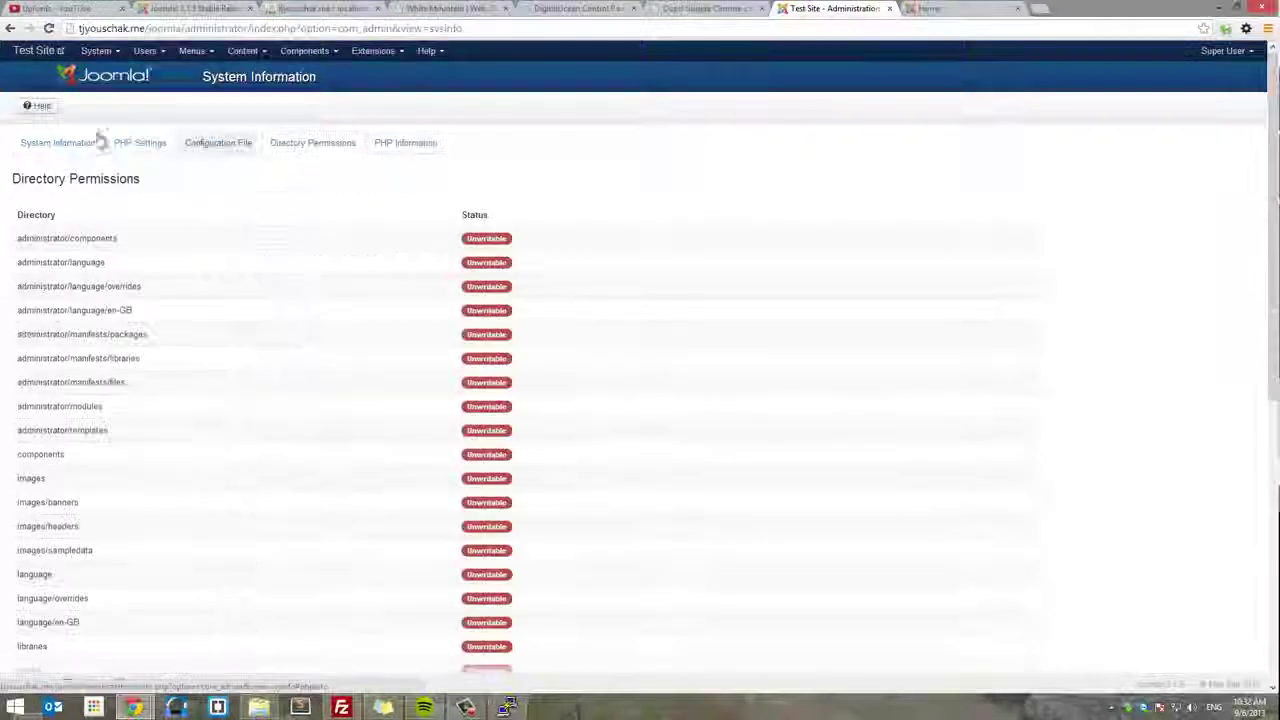
{"action": "left_click", "coordinate": [45, 143]}
- Open the front-end Test Site, then close the front-end and administrator tabs
{"action": "left_click", "coordinate": [38, 52]}
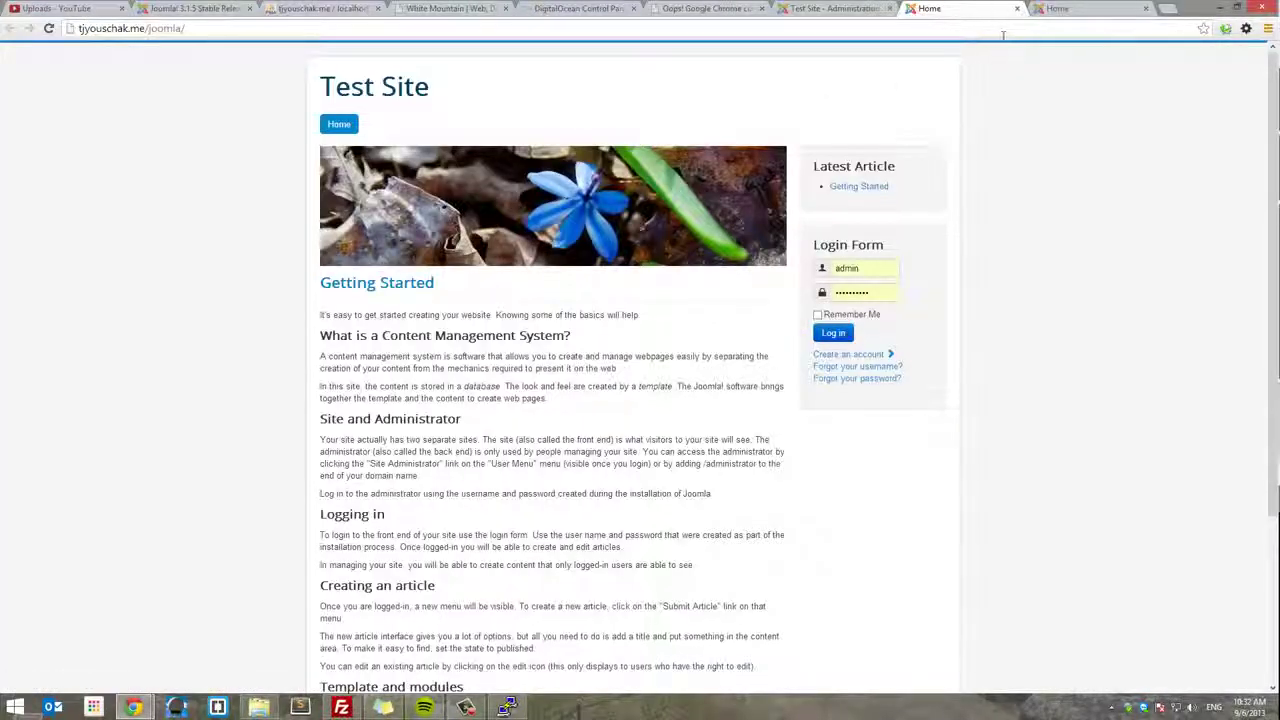
{"action": "scroll", "coordinate": [930, 150], "scroll_direction": "down", "scroll_amount": 5}
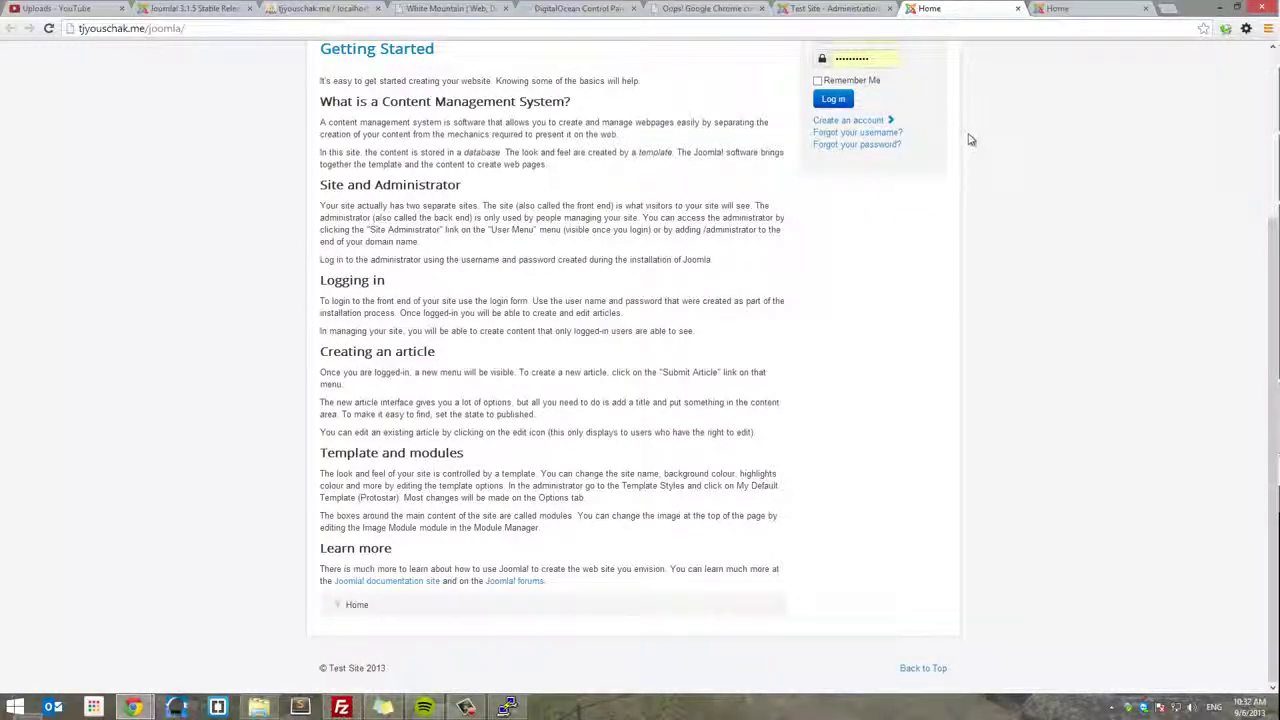
{"action": "scroll", "coordinate": [975, 110], "scroll_direction": "up", "scroll_amount": 5}
{"action": "left_click", "coordinate": [1018, 8]}
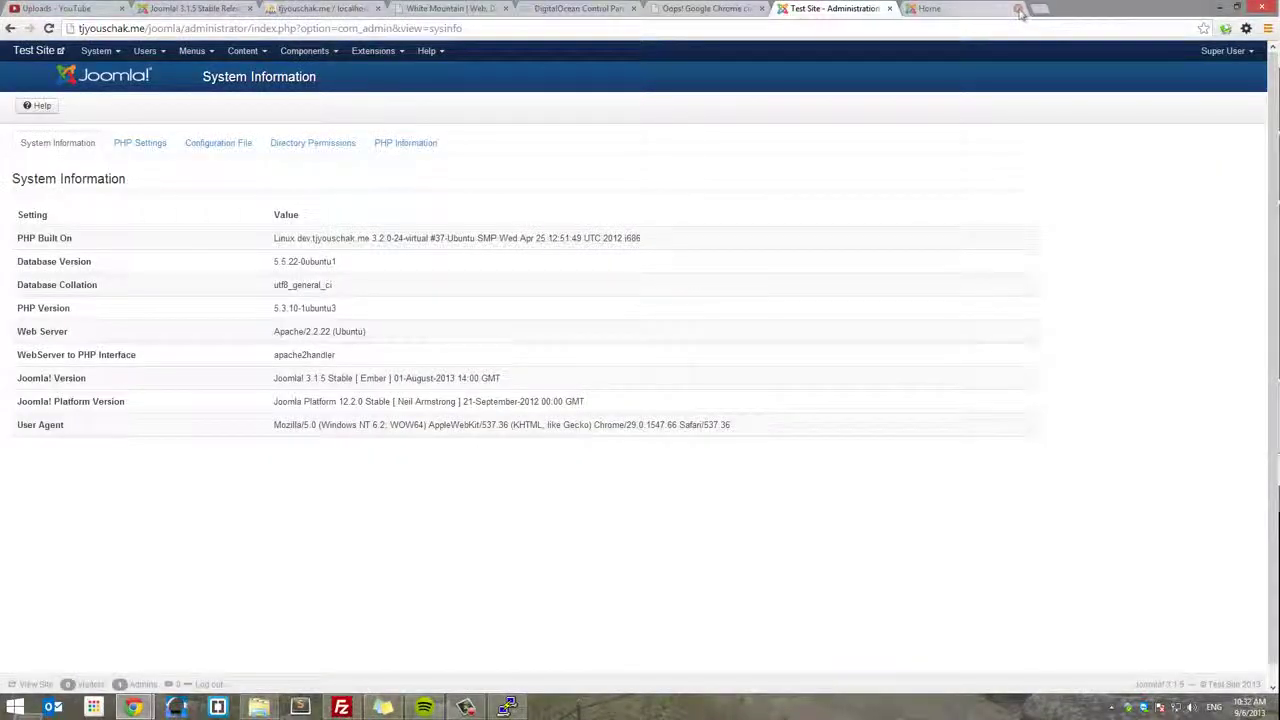
{"action": "left_click", "coordinate": [1018, 8]}
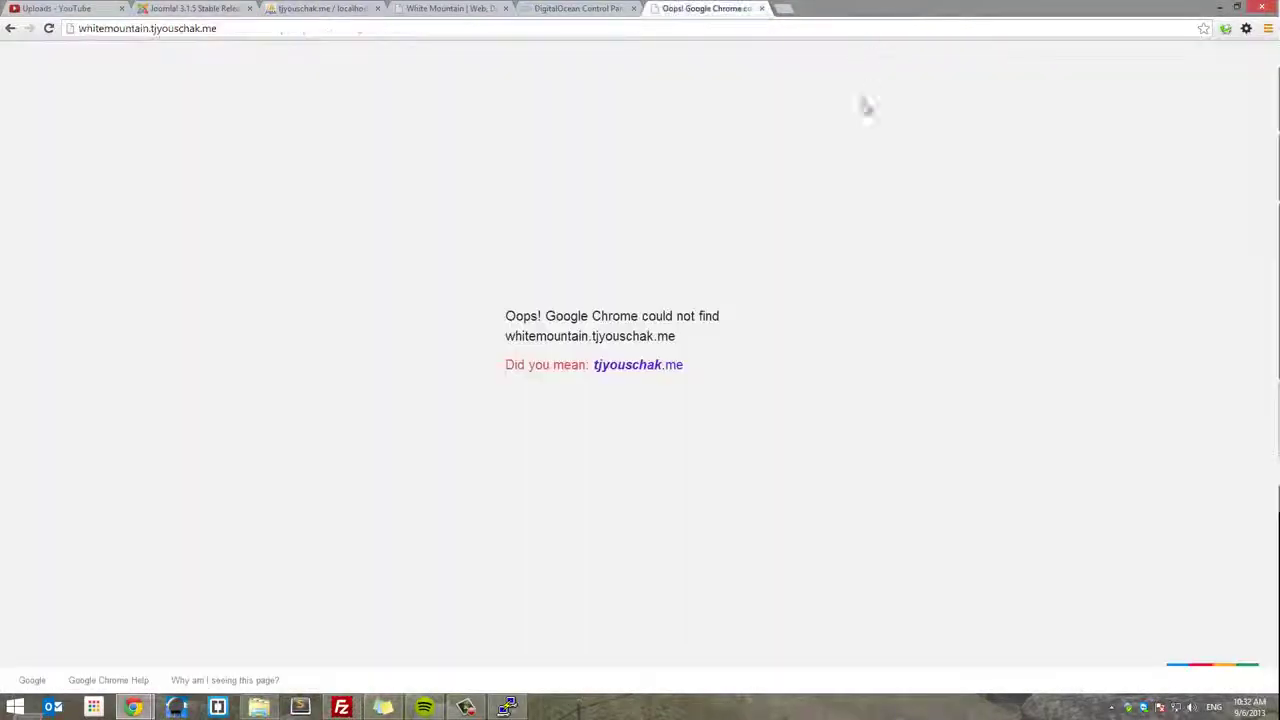
{"action": "left_click", "coordinate": [889, 8]}
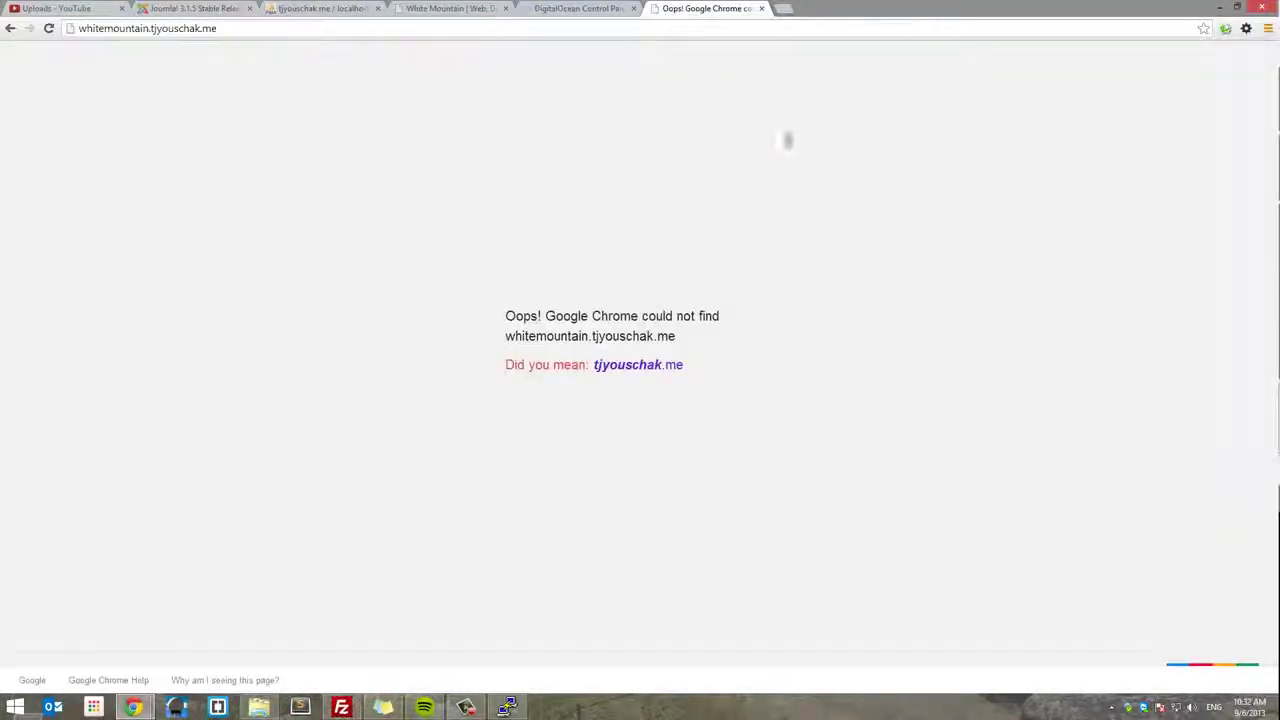